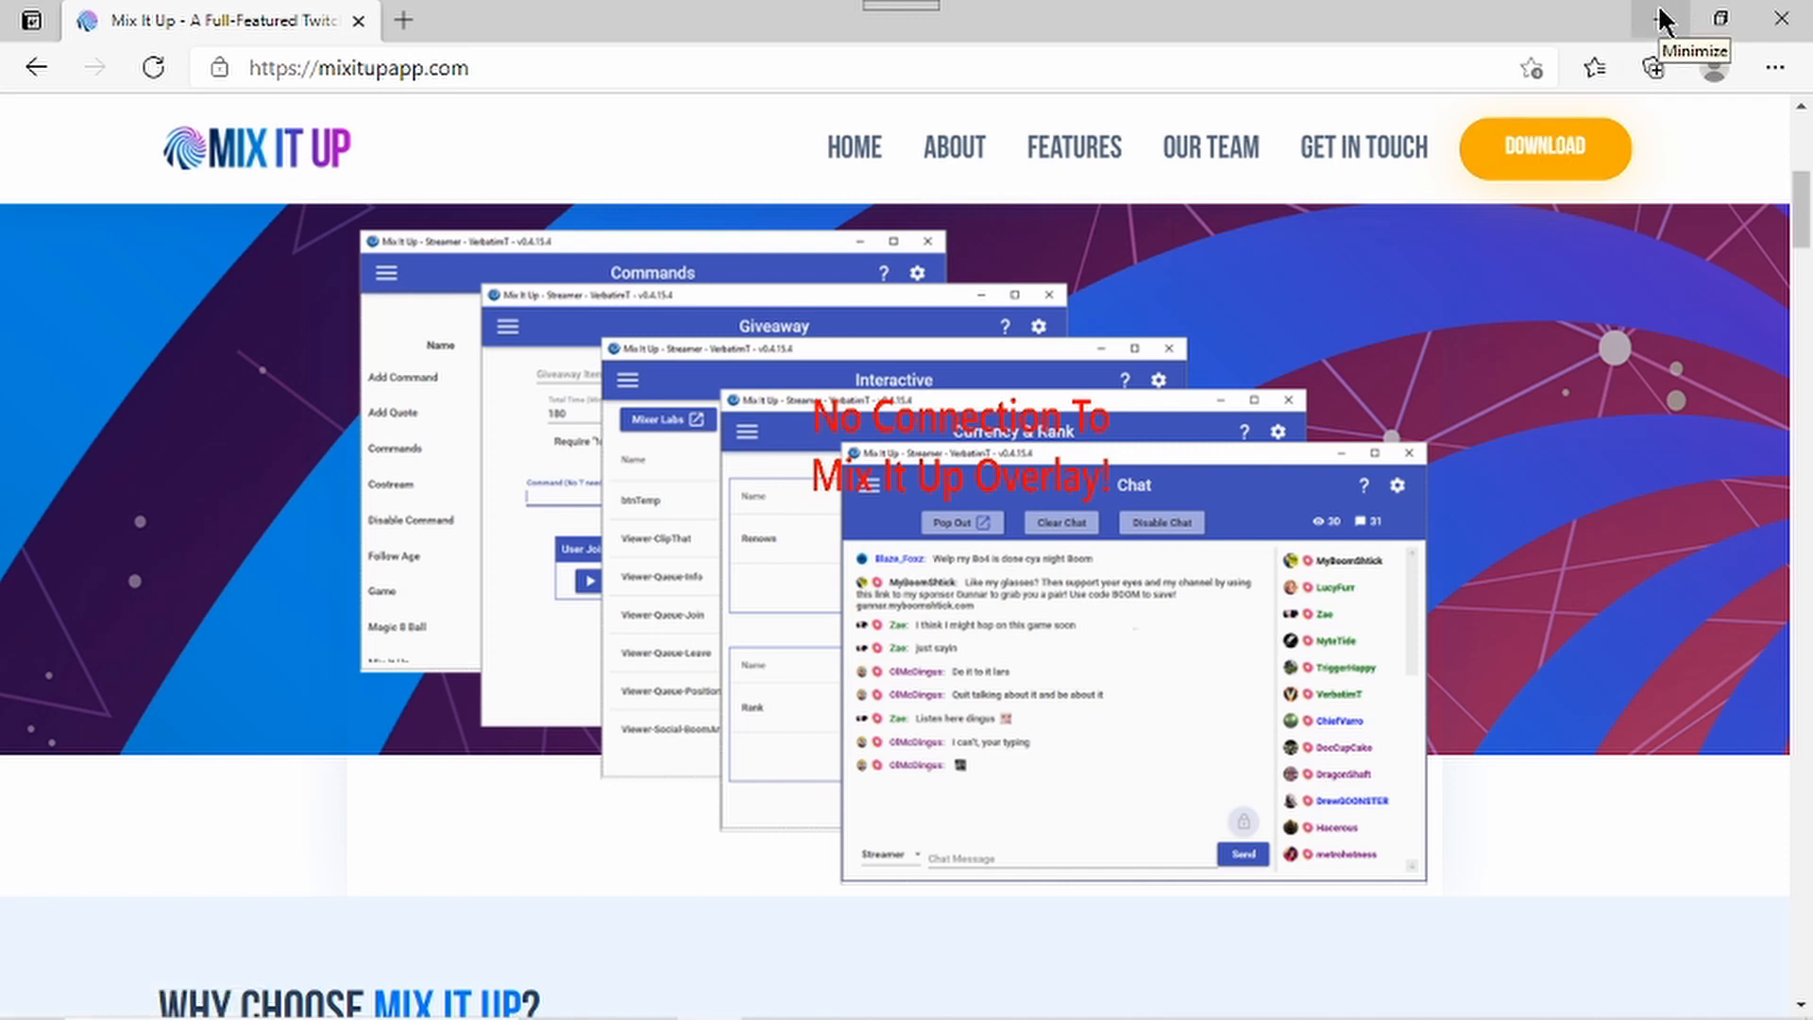
- Leave the browser, launch Mix It Up and log in with the saved streamer account
{"action": "left_click", "coordinate": [1662, 19]}
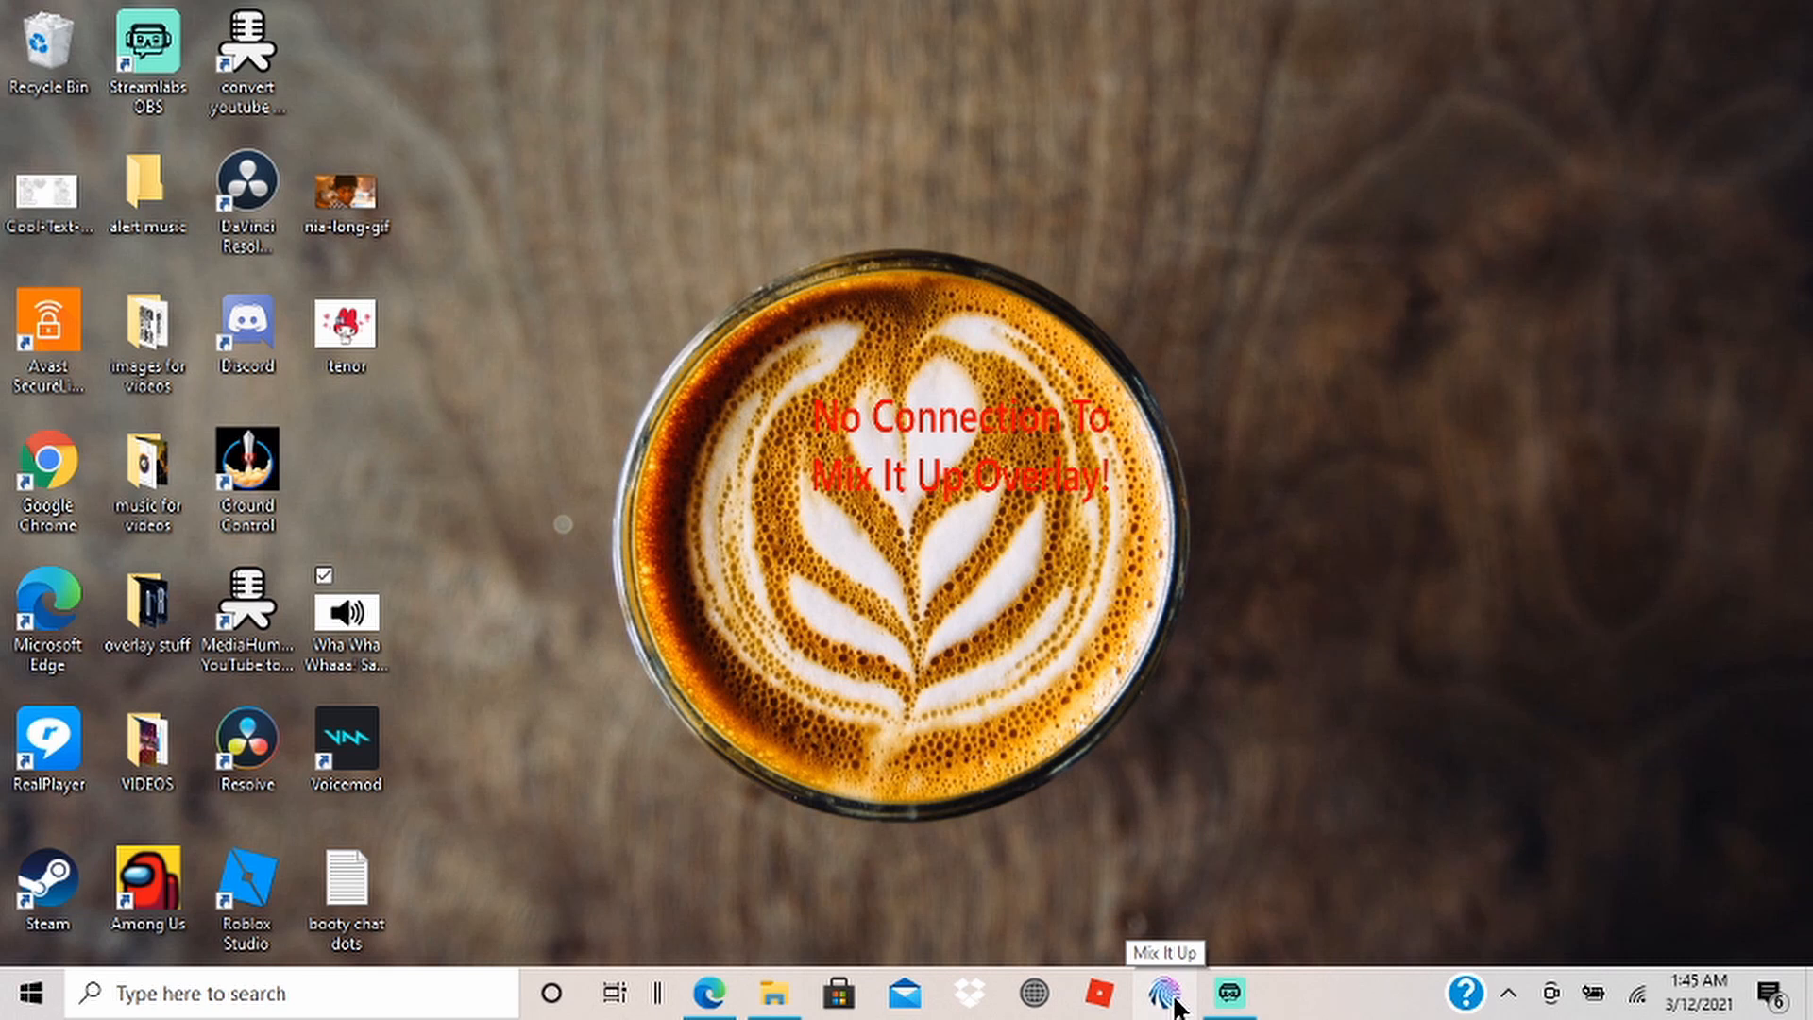
{"action": "mouse_move", "coordinate": [1231, 1011]}
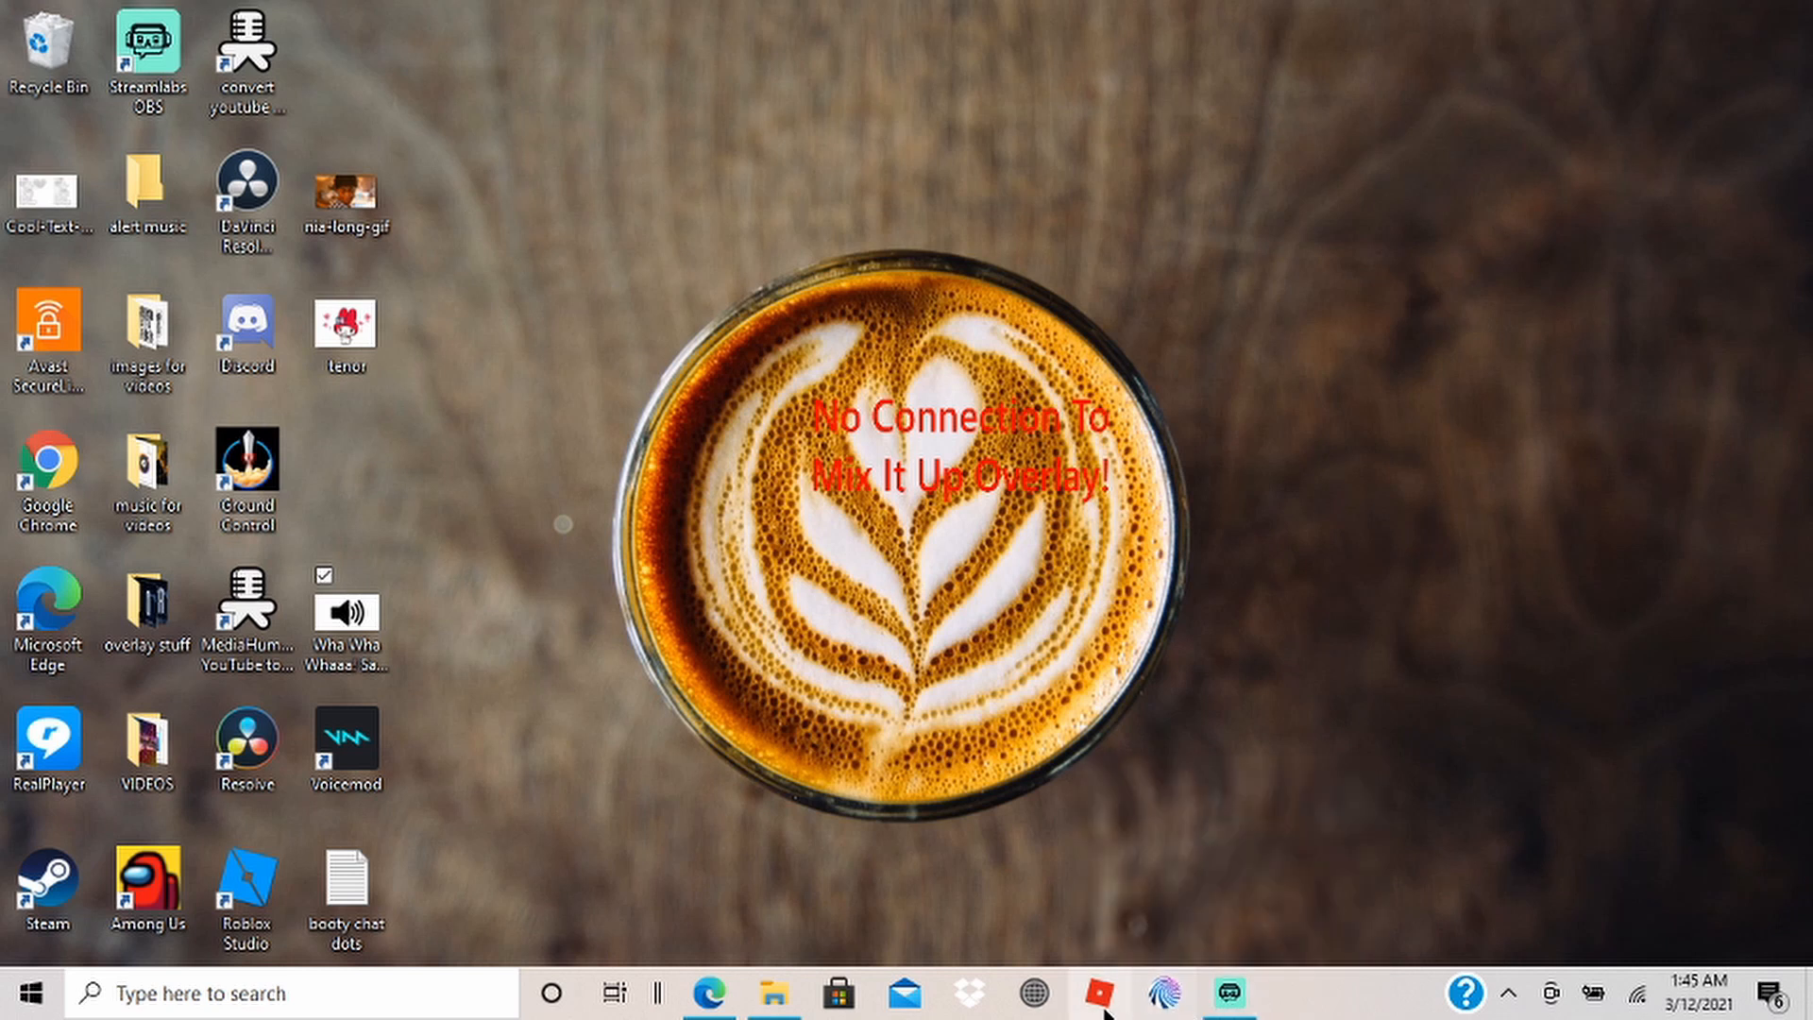
{"action": "left_click", "coordinate": [1169, 993]}
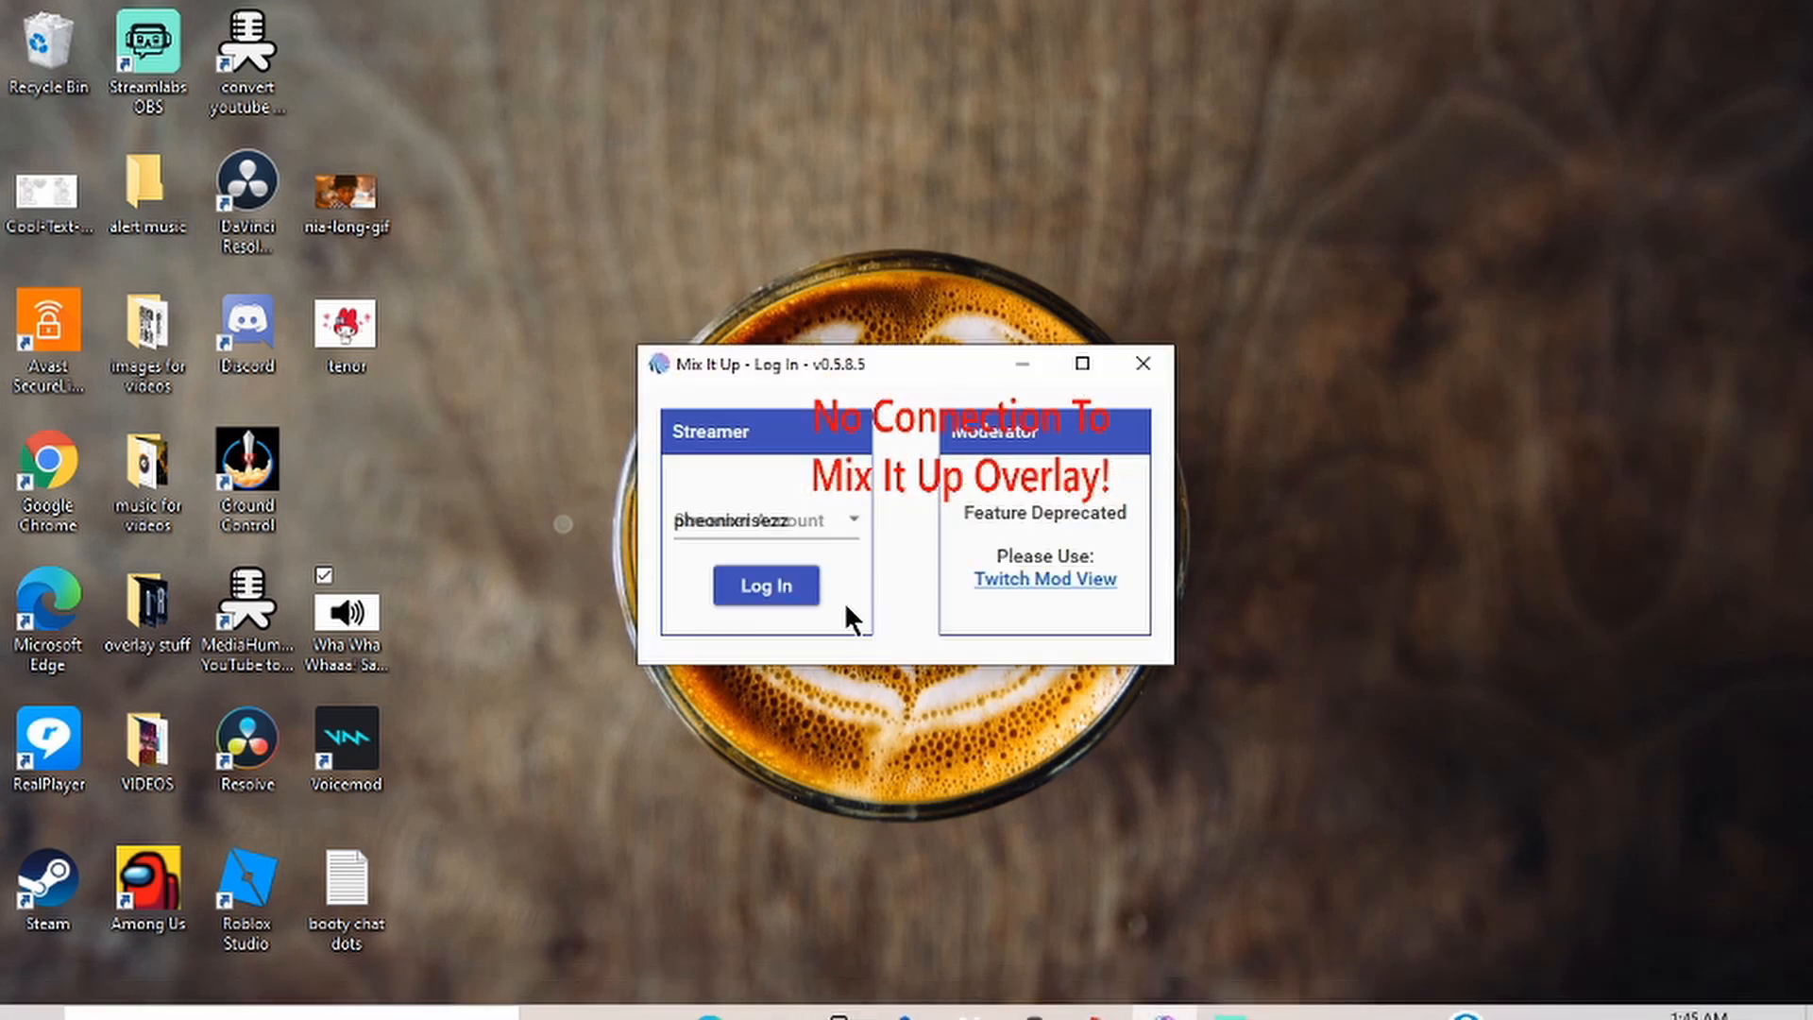
{"action": "left_click", "coordinate": [761, 580]}
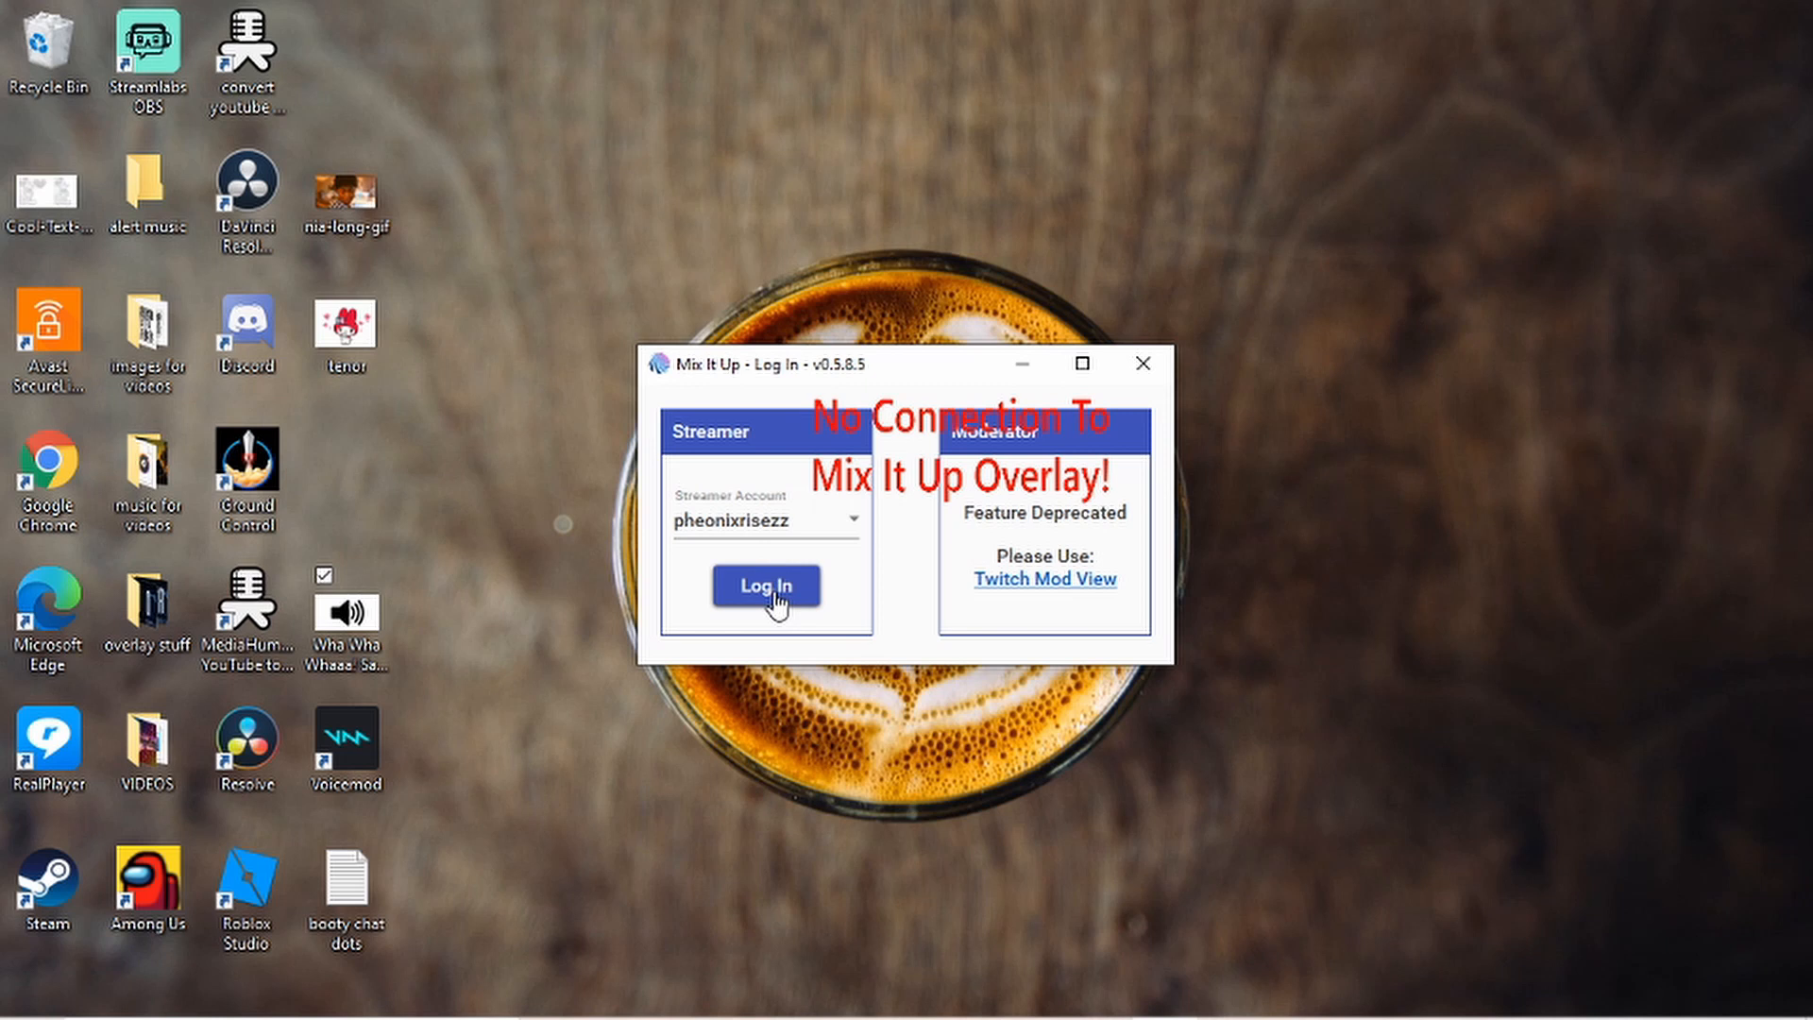
{"action": "left_click", "coordinate": [775, 593]}
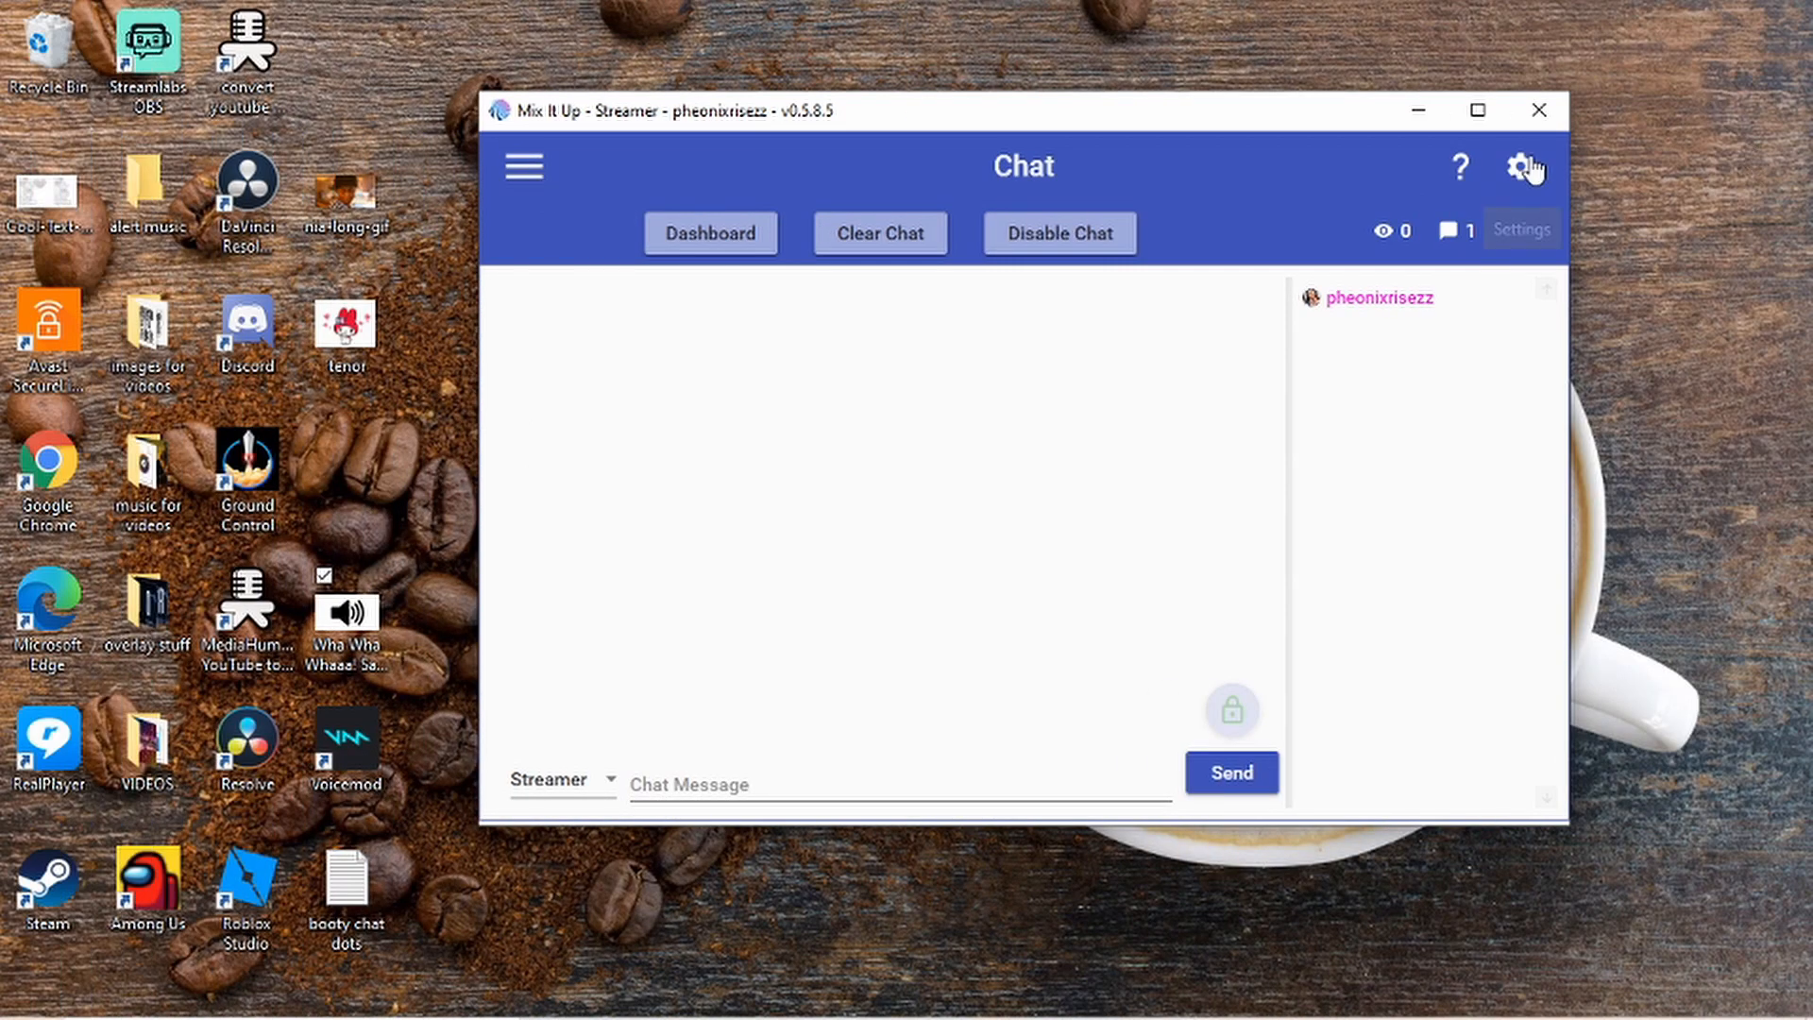
- Copy the Default overlay endpoint URL from the Overlays section of the Mix It Up settings
{"action": "left_click", "coordinate": [1521, 170]}
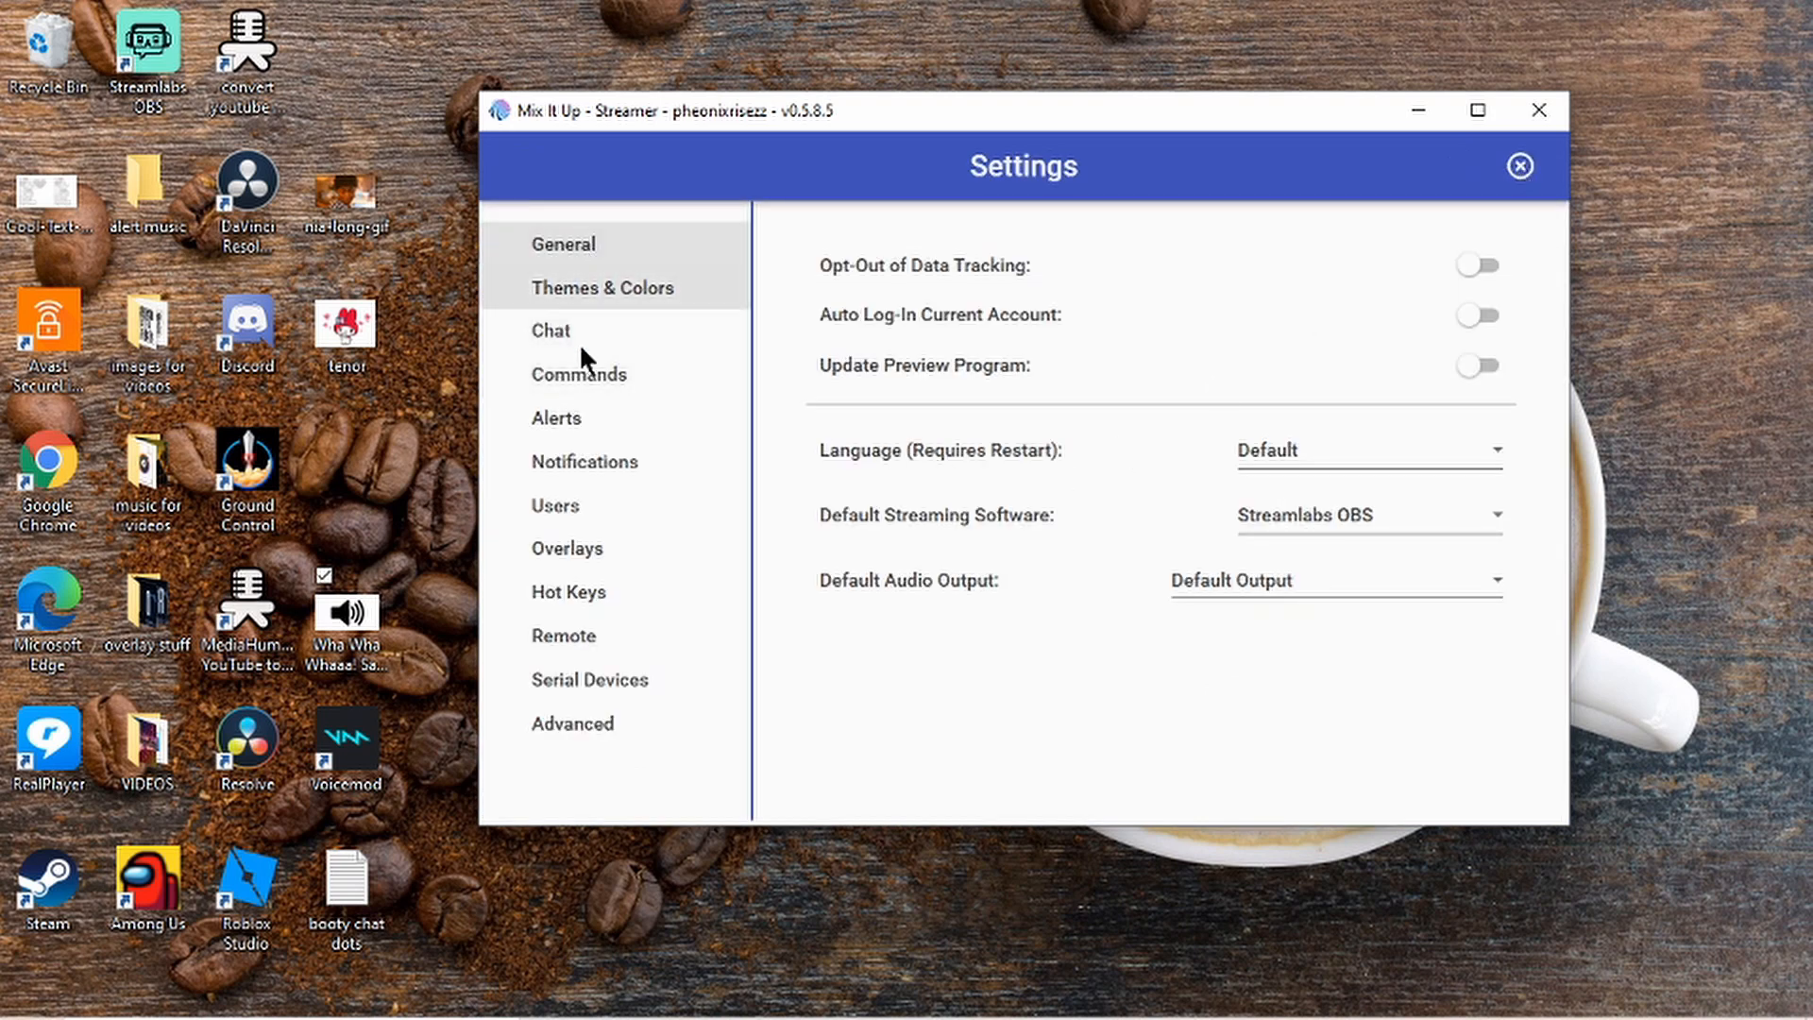
{"action": "left_click", "coordinate": [581, 553]}
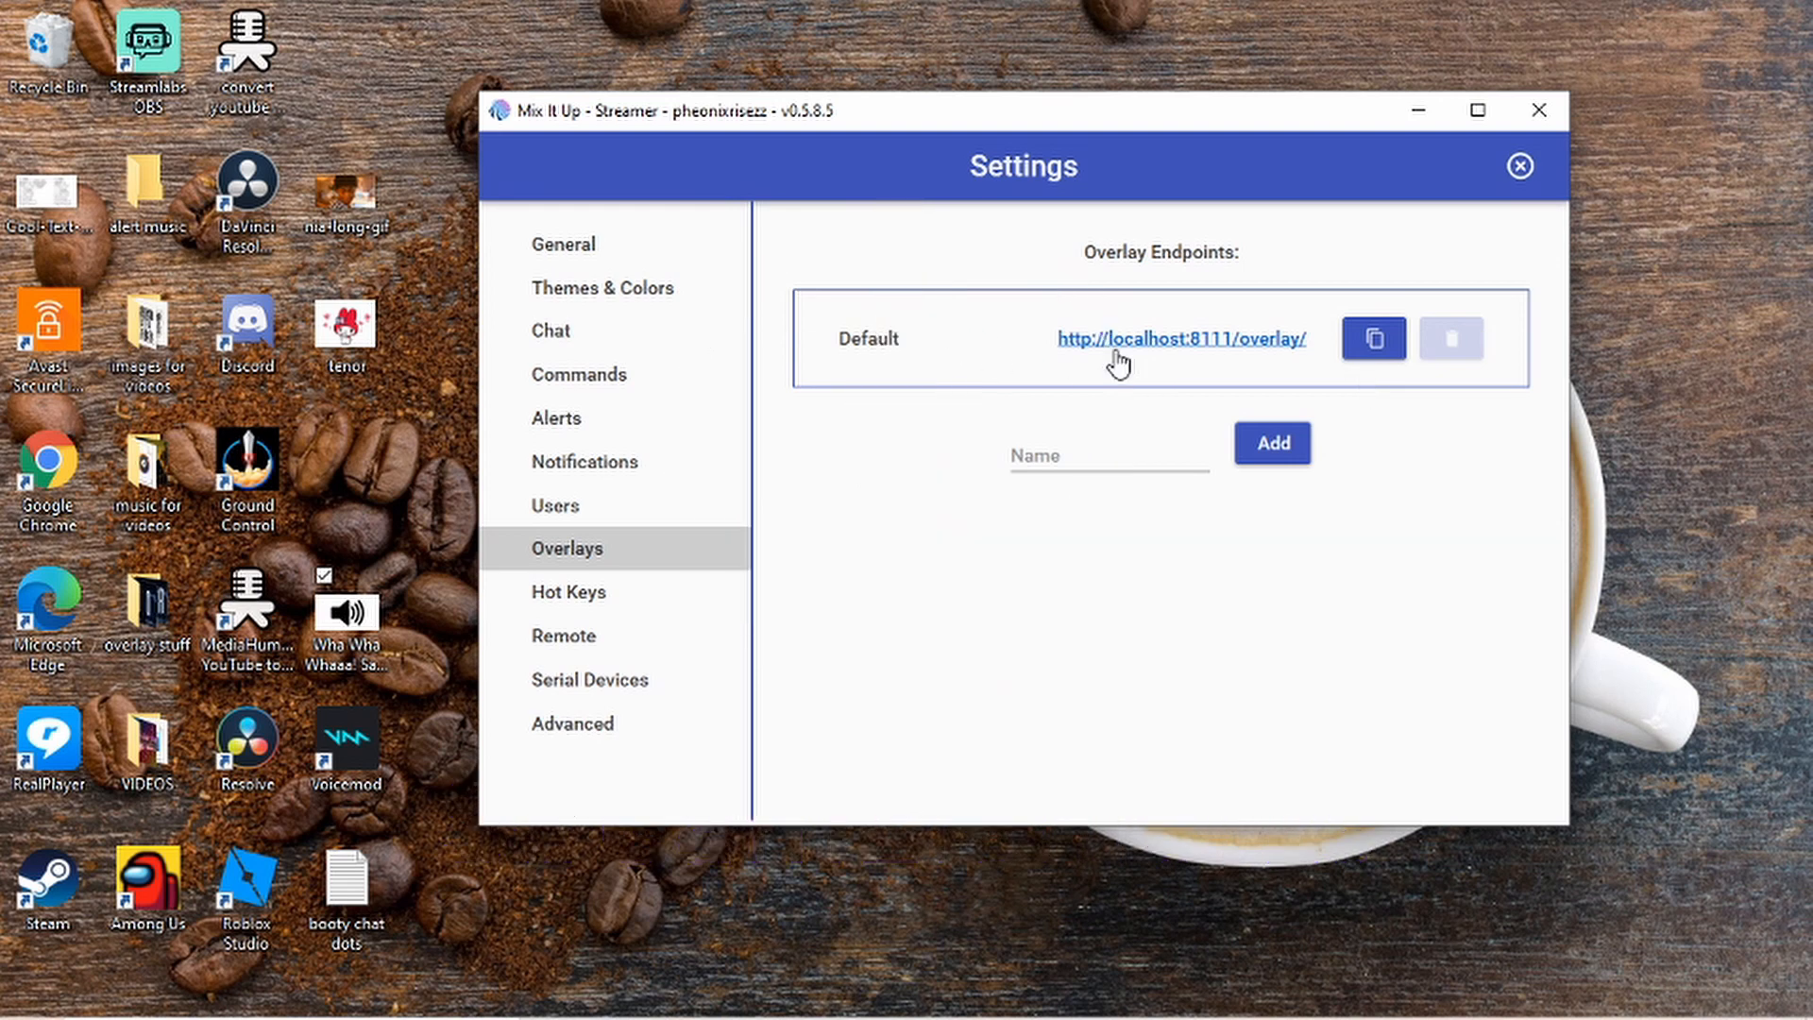
{"action": "left_click", "coordinate": [1371, 345]}
- Switch to Streamlabs OBS and choose Browser Source as the type of source to add to the scene
{"action": "mouse_move", "coordinate": [1285, 1015]}
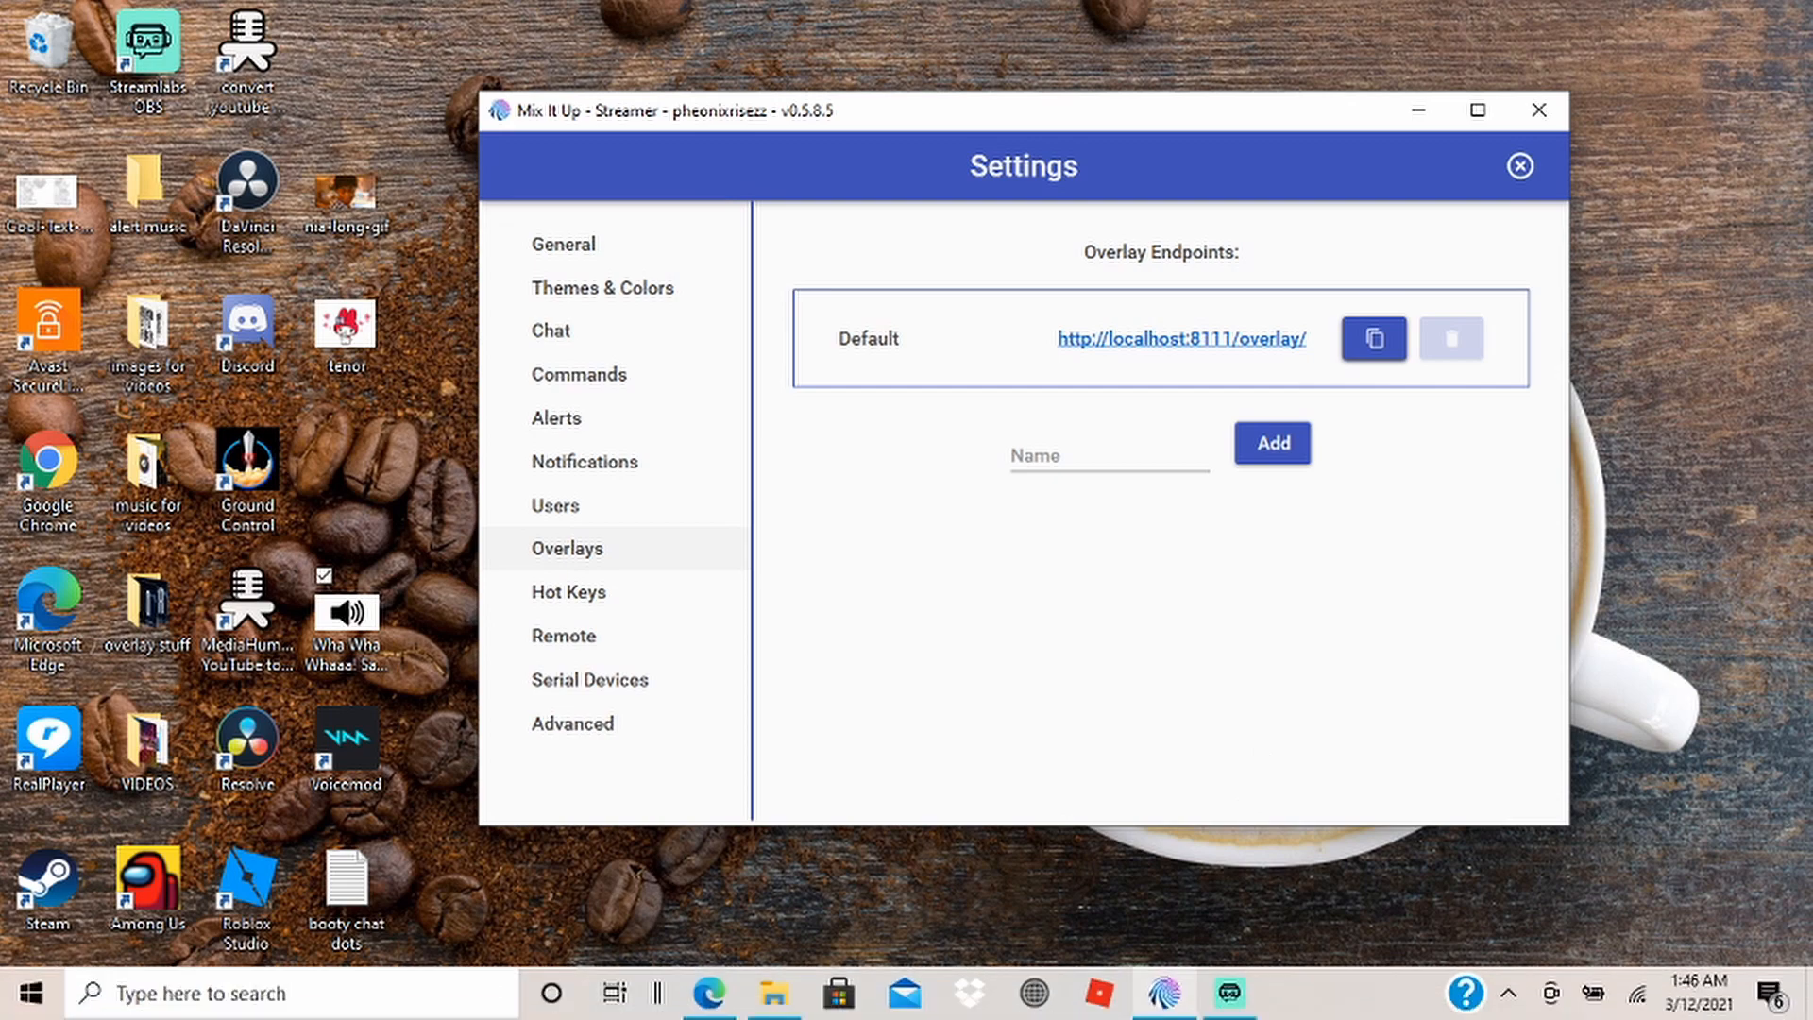
{"action": "left_click", "coordinate": [1226, 999]}
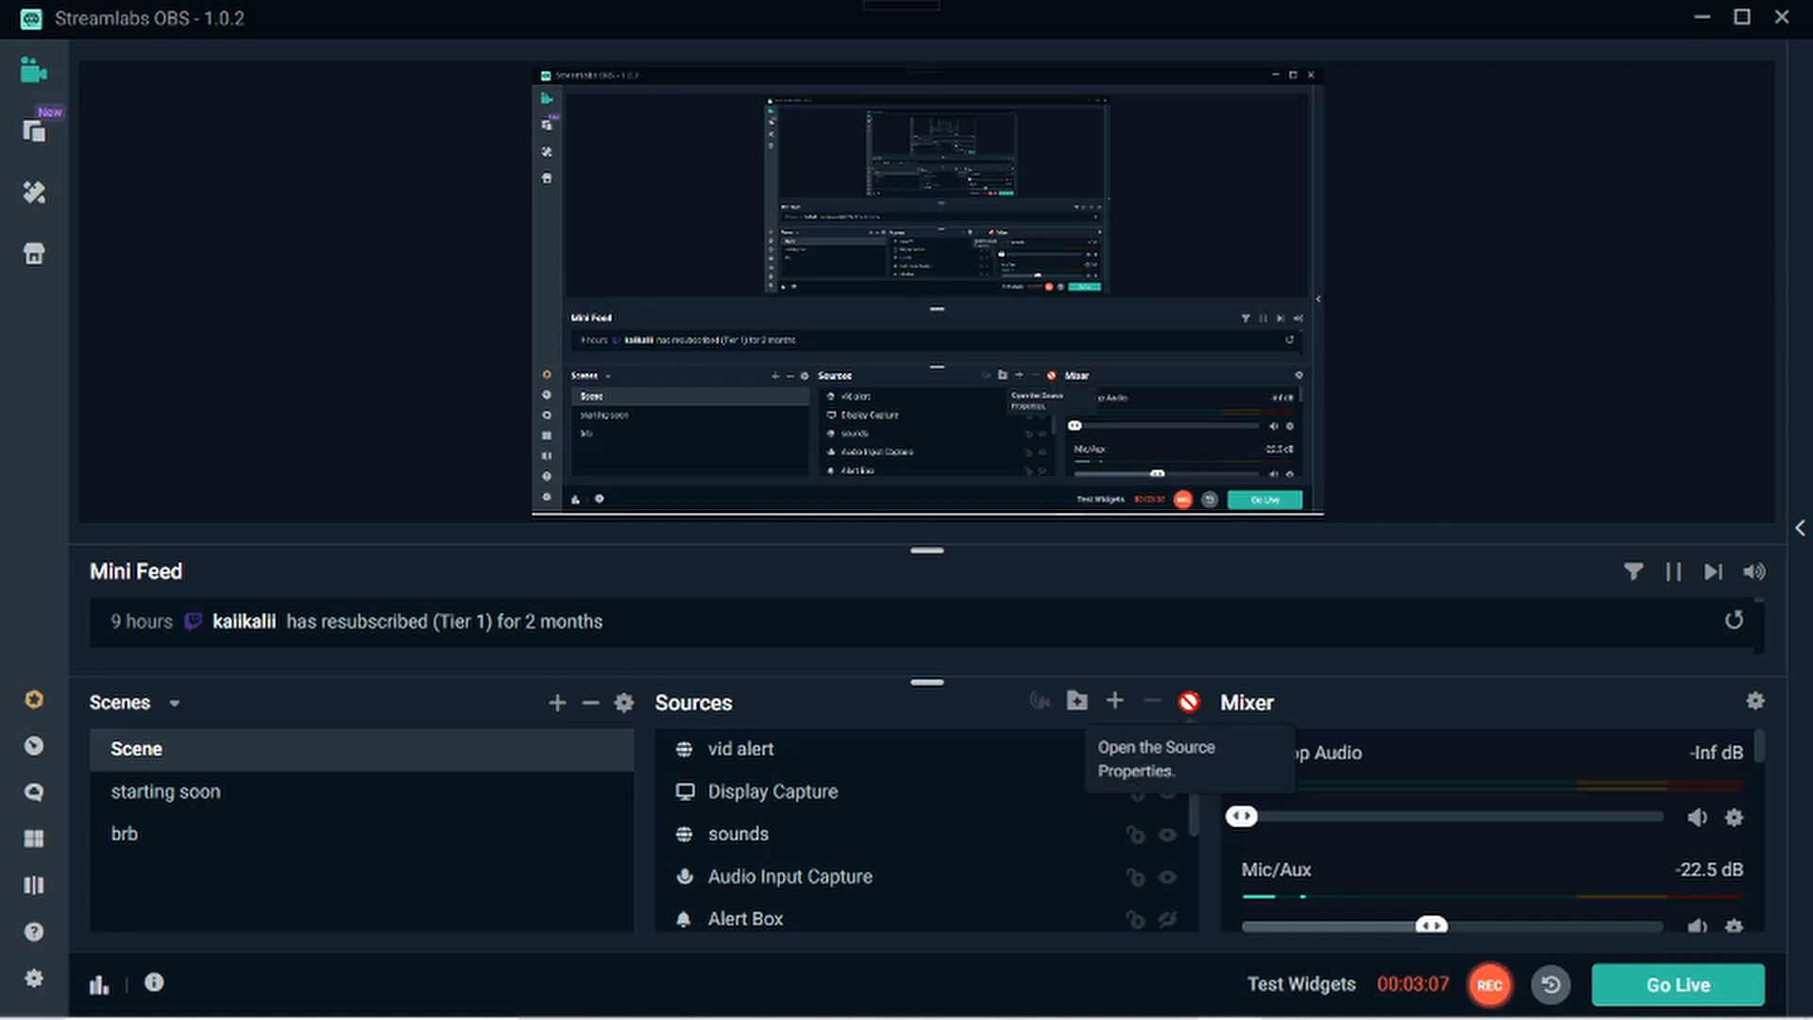
{"action": "left_click", "coordinate": [1115, 700]}
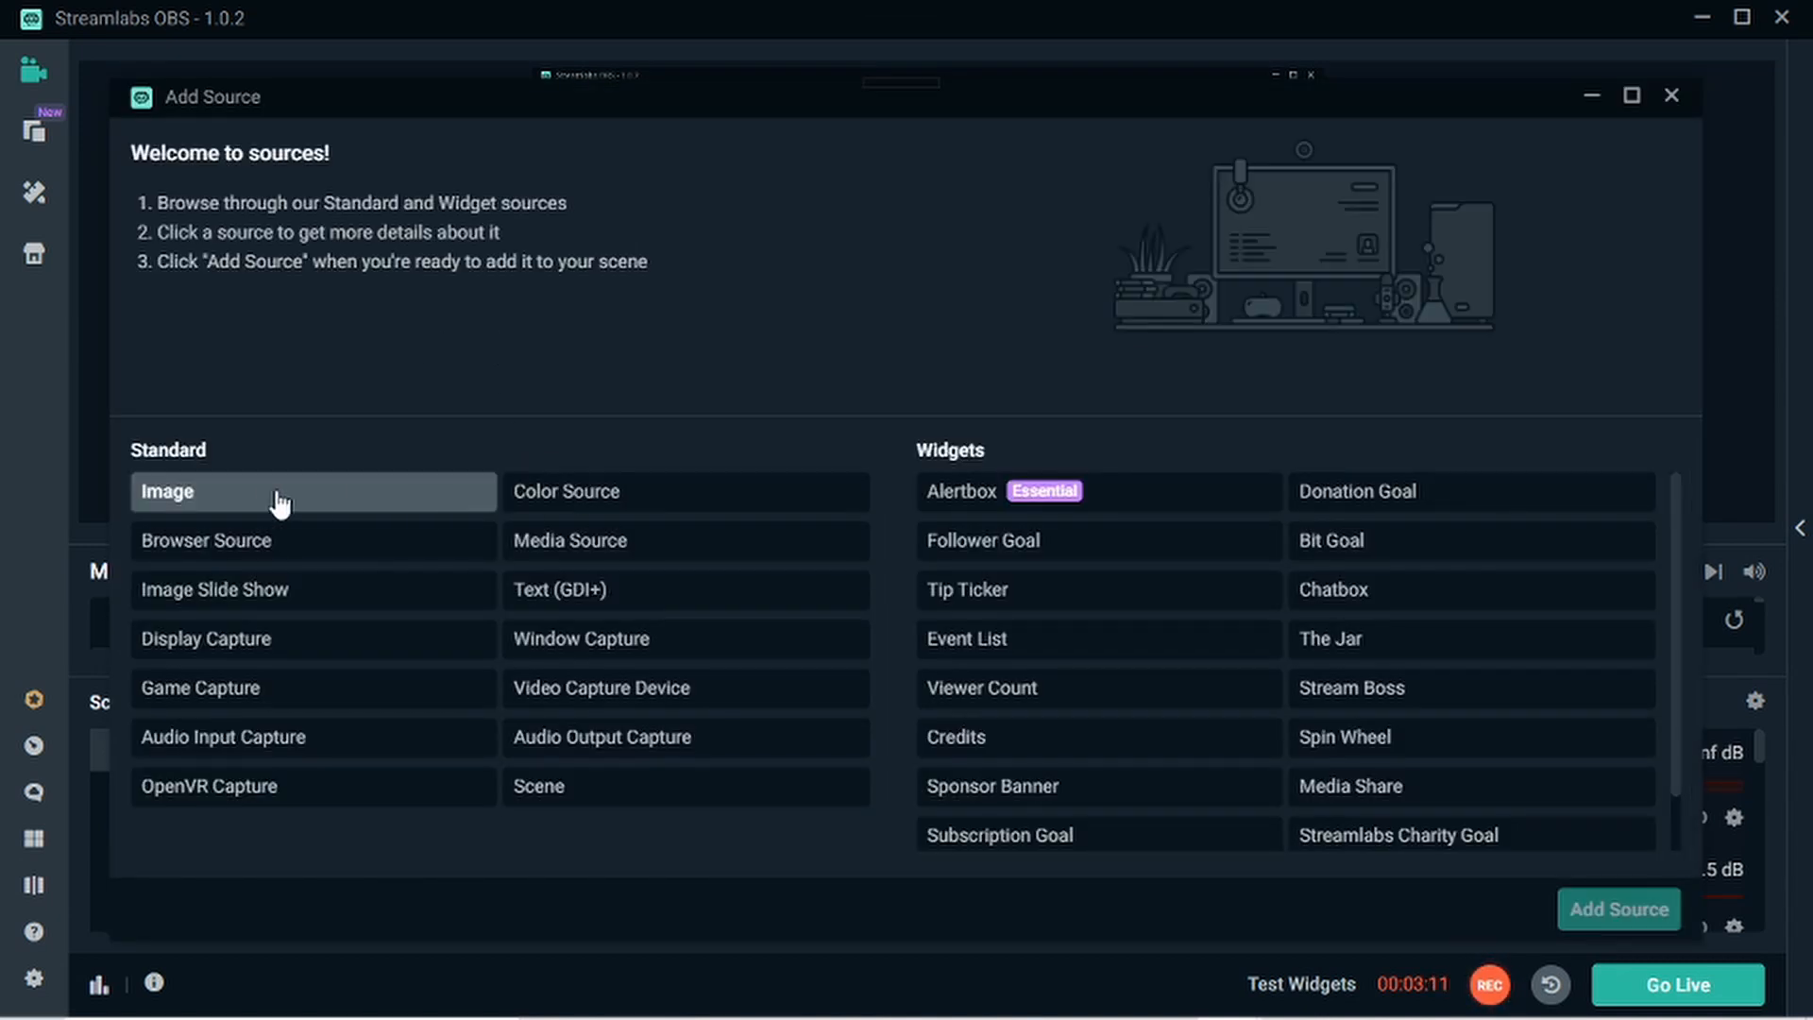
{"action": "left_click", "coordinate": [260, 546]}
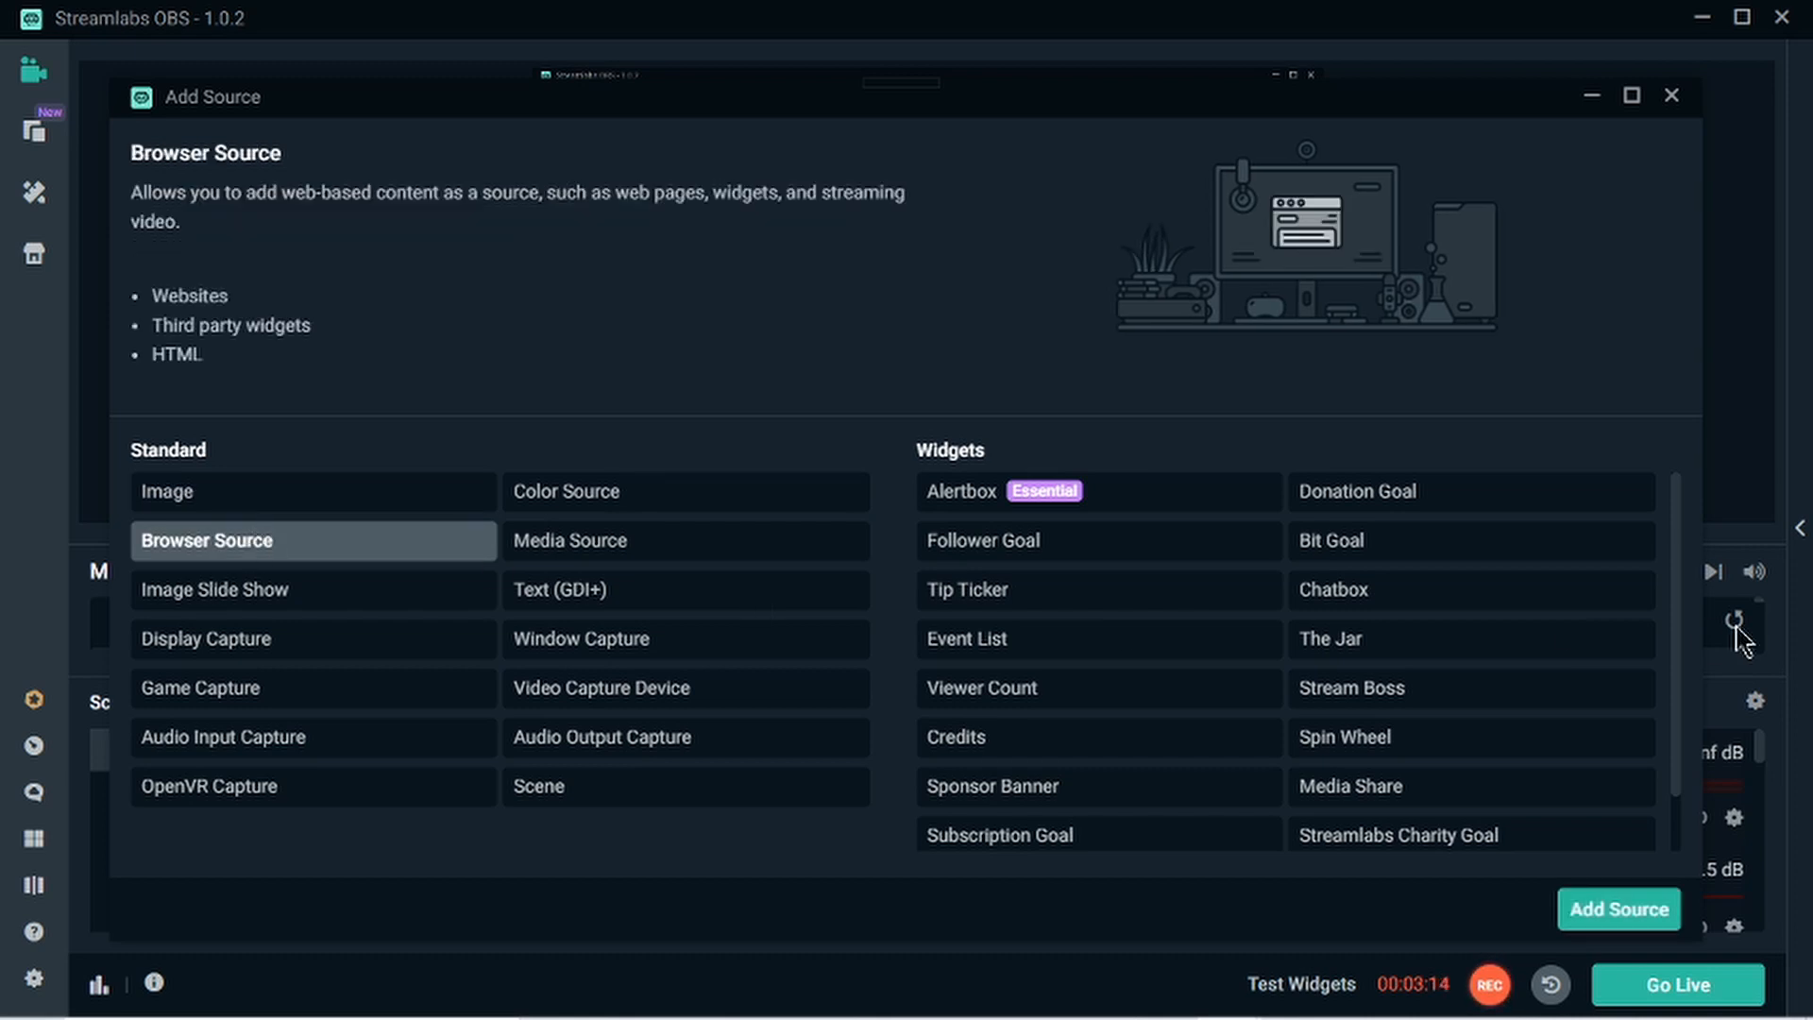
{"action": "left_click", "coordinate": [1619, 910]}
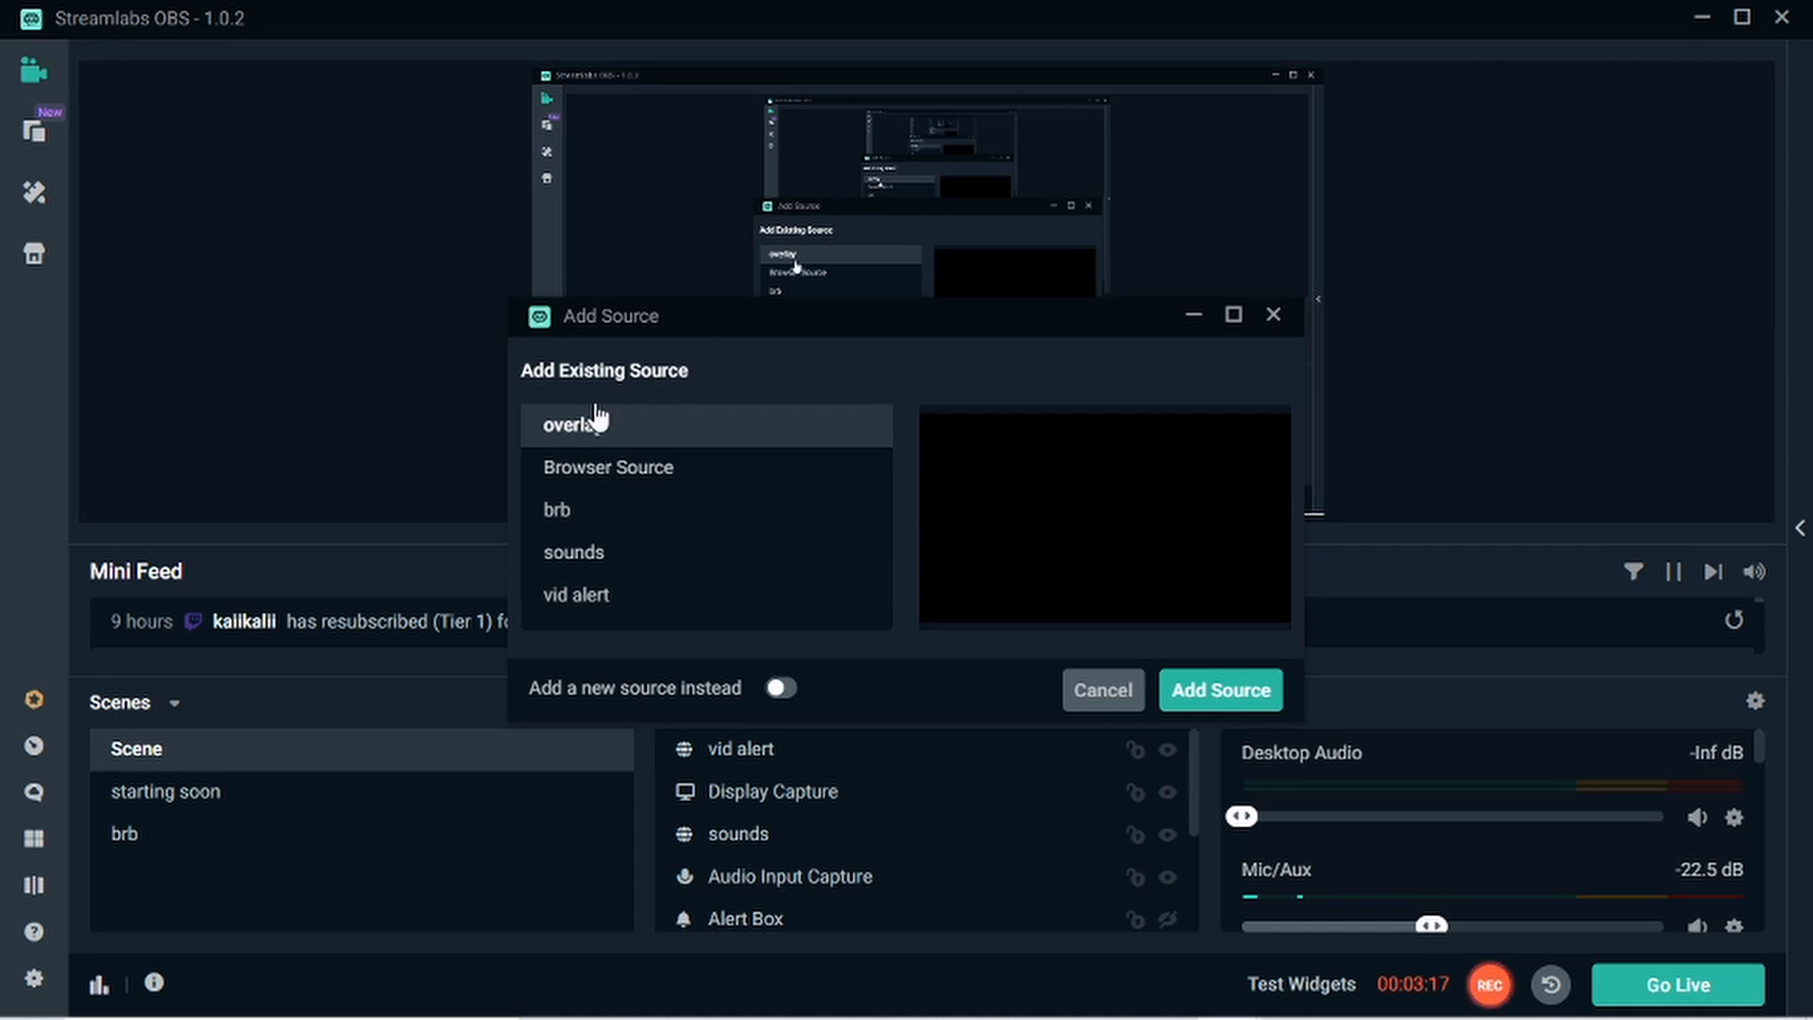
{"action": "left_click", "coordinate": [784, 691]}
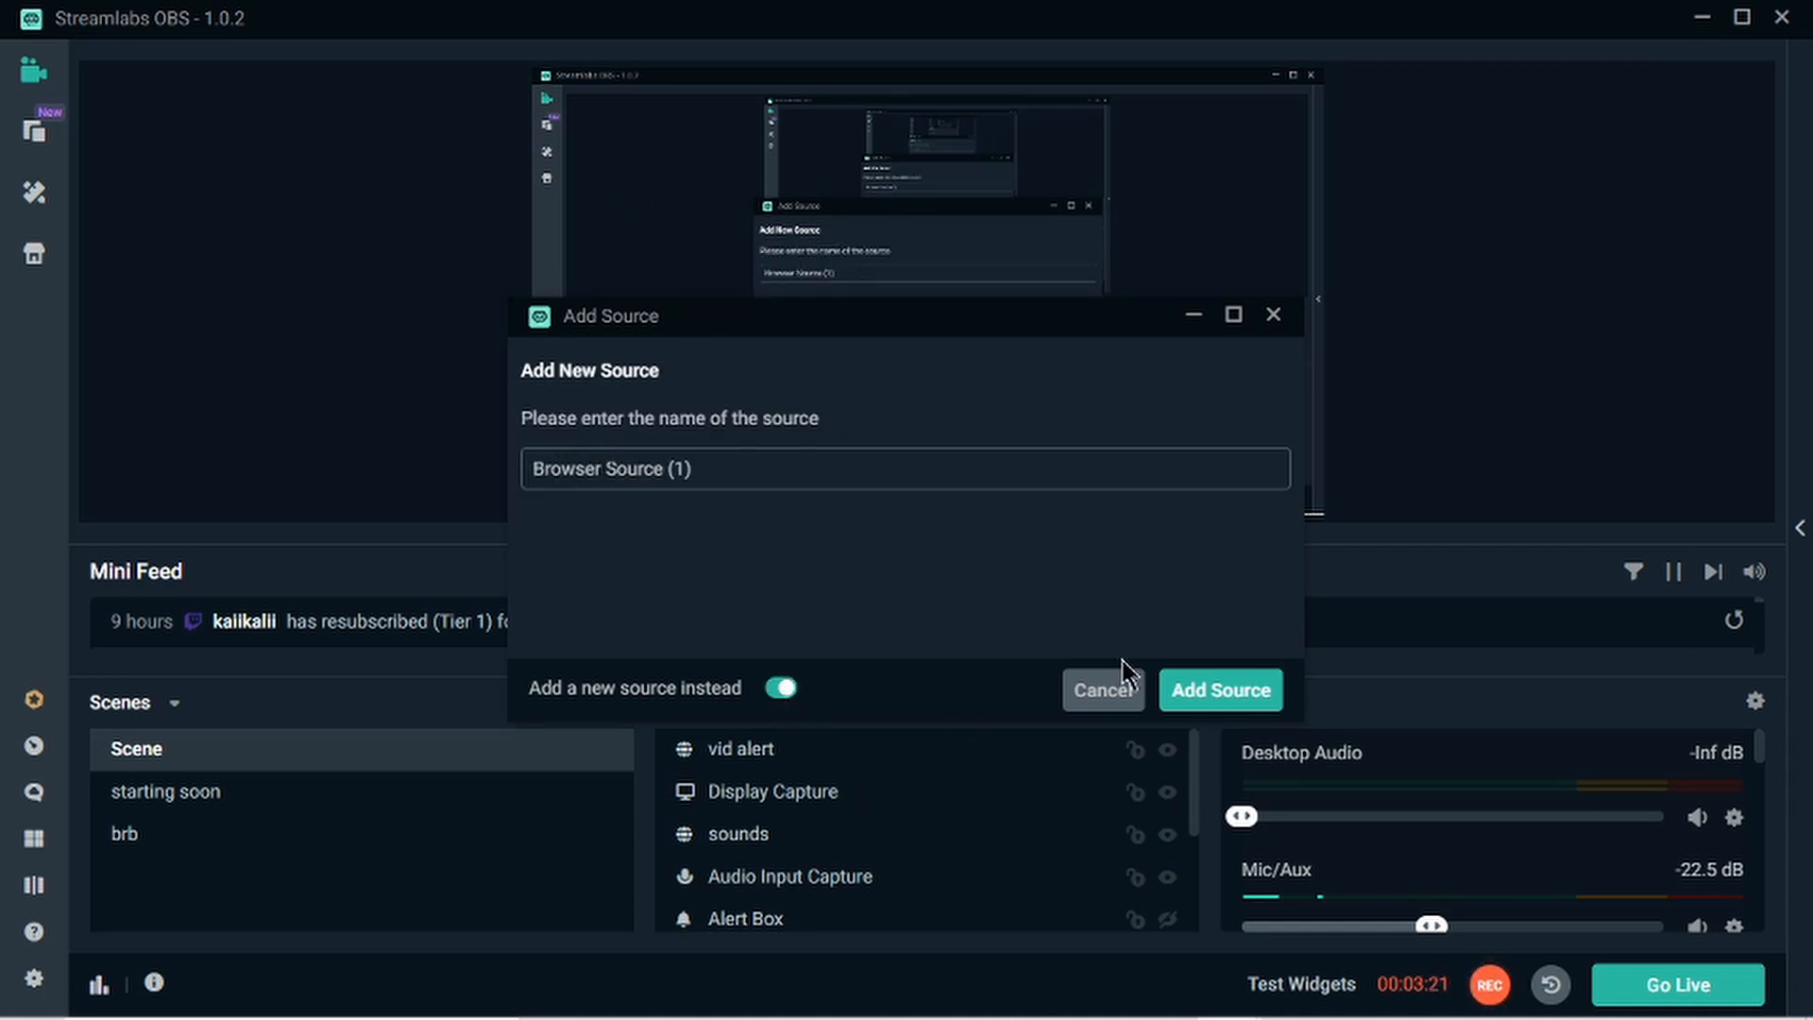
{"action": "left_click_drag", "start_coordinate": [703, 469], "coordinate": [298, 462]}
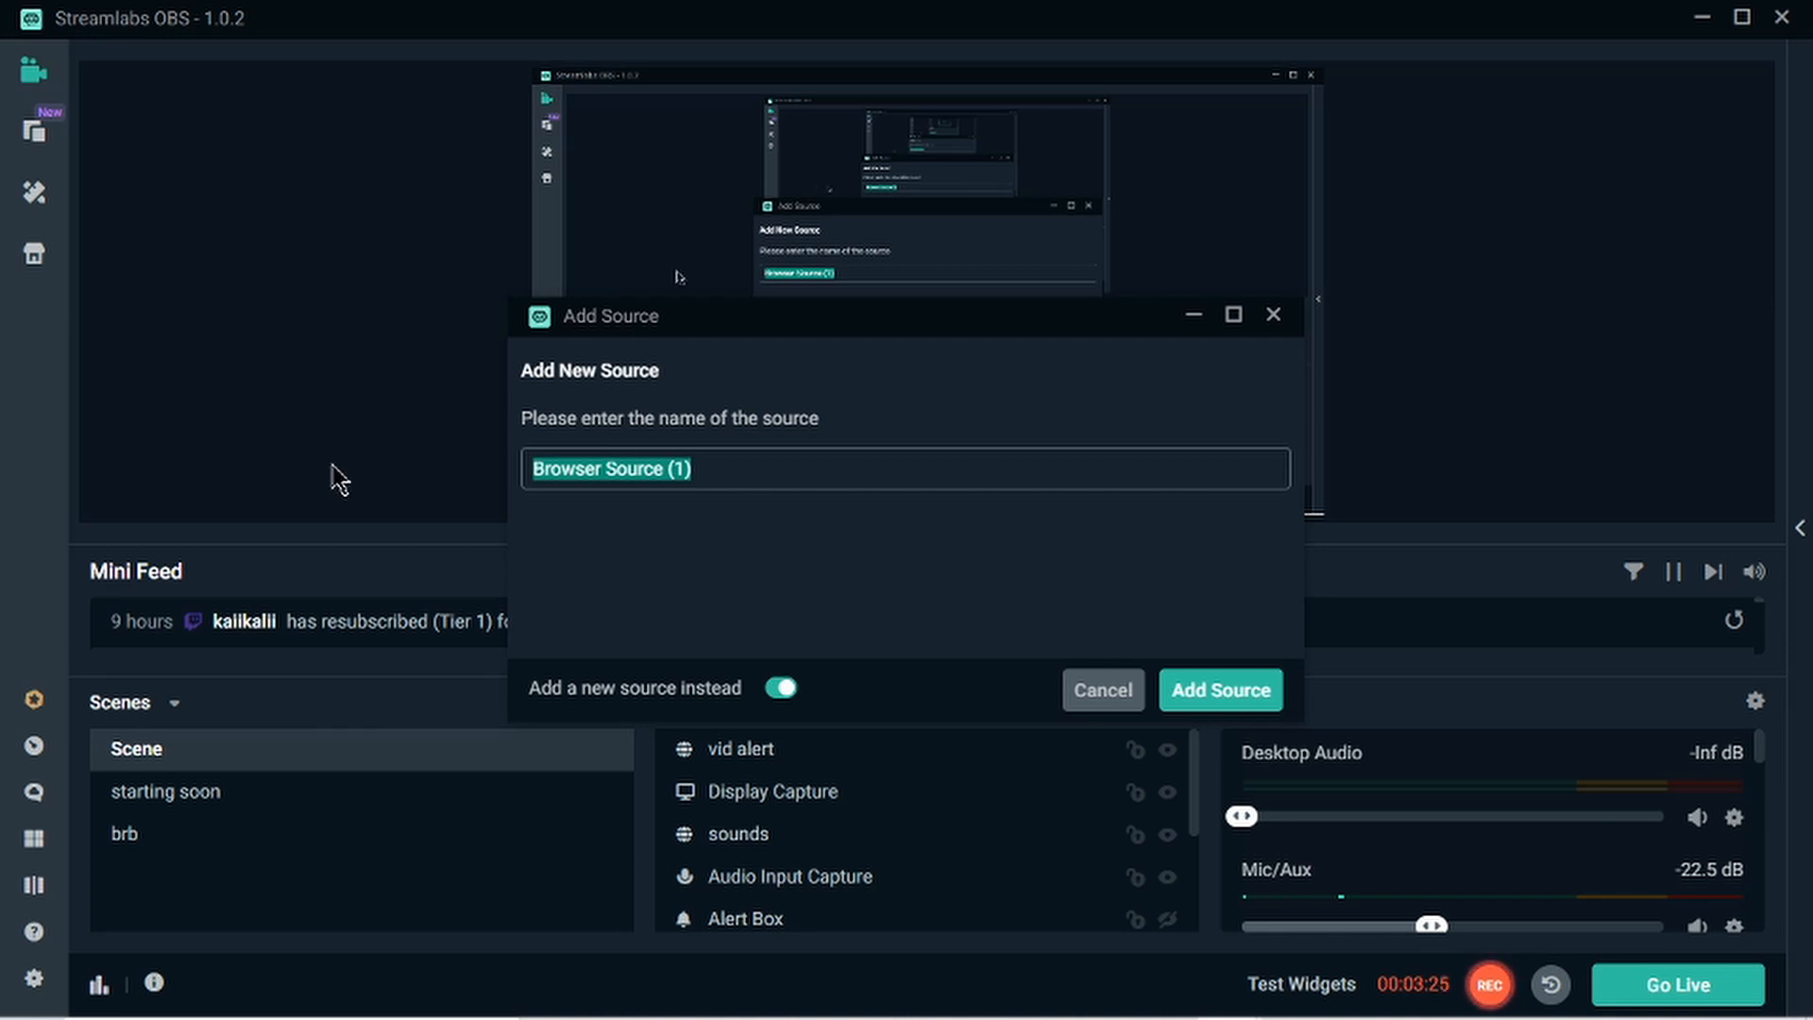
{"action": "type", "text": "lo"}
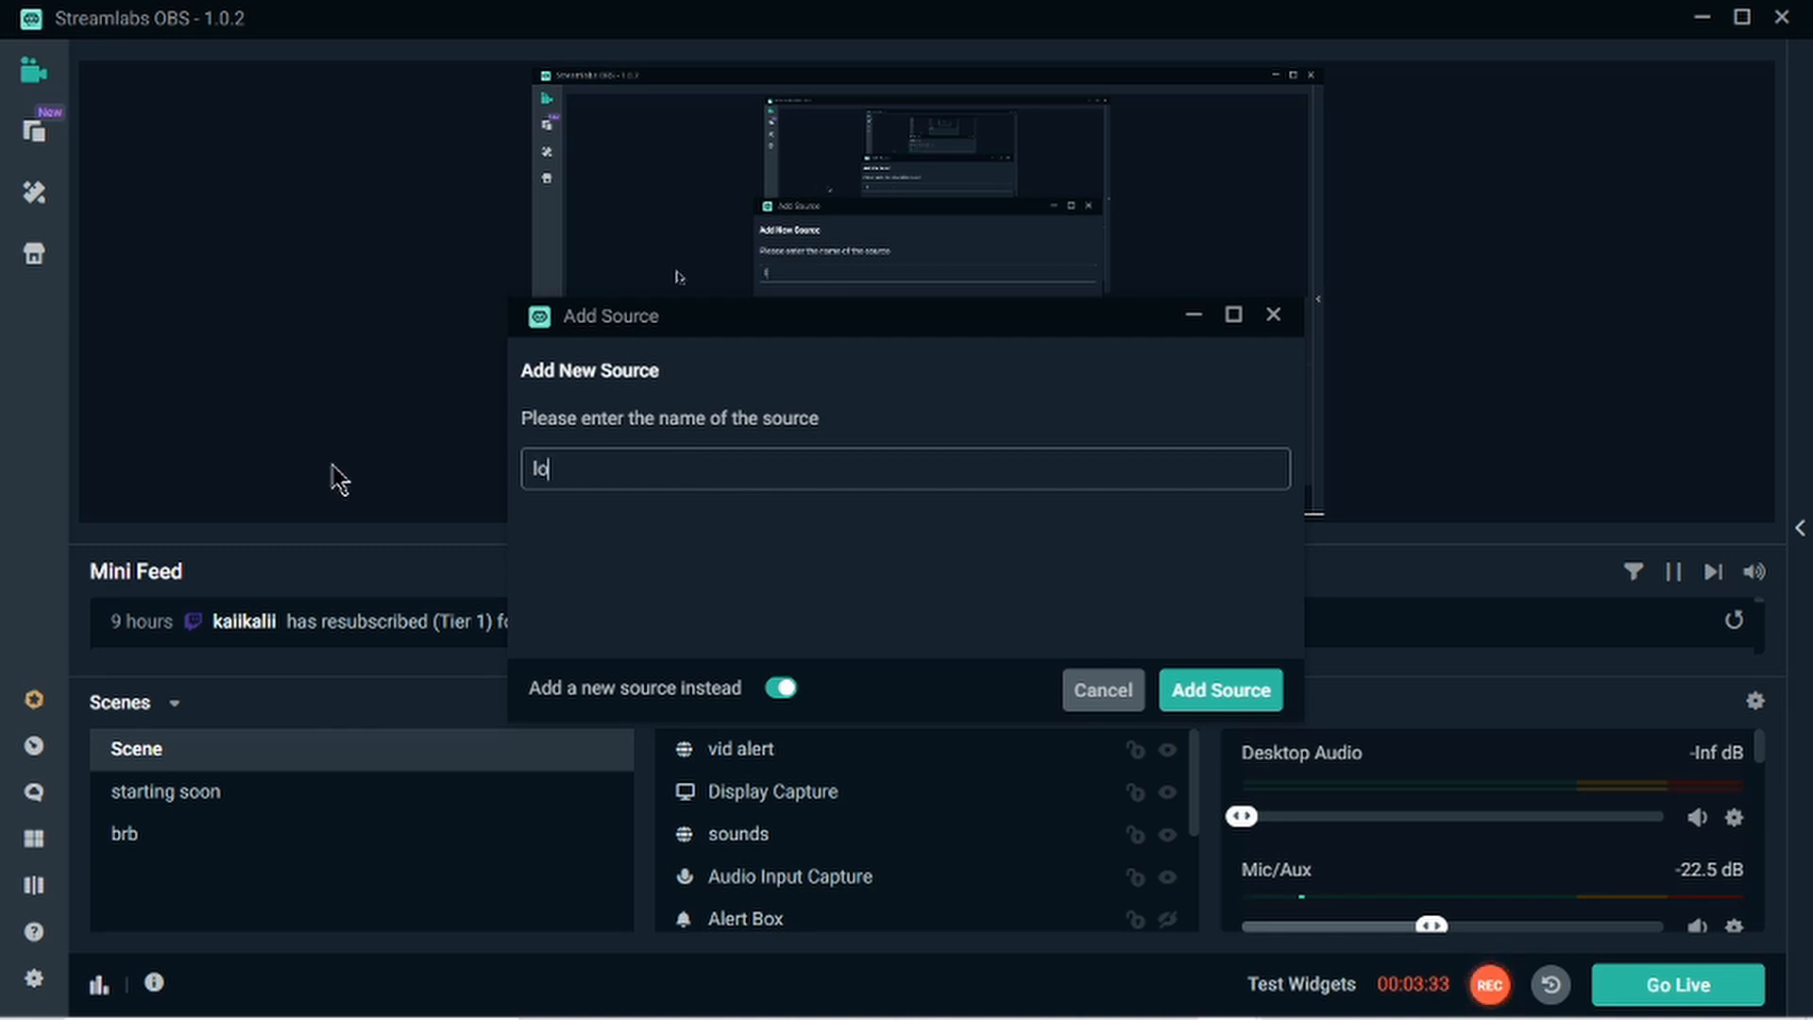
{"action": "type", "text": "ve"}
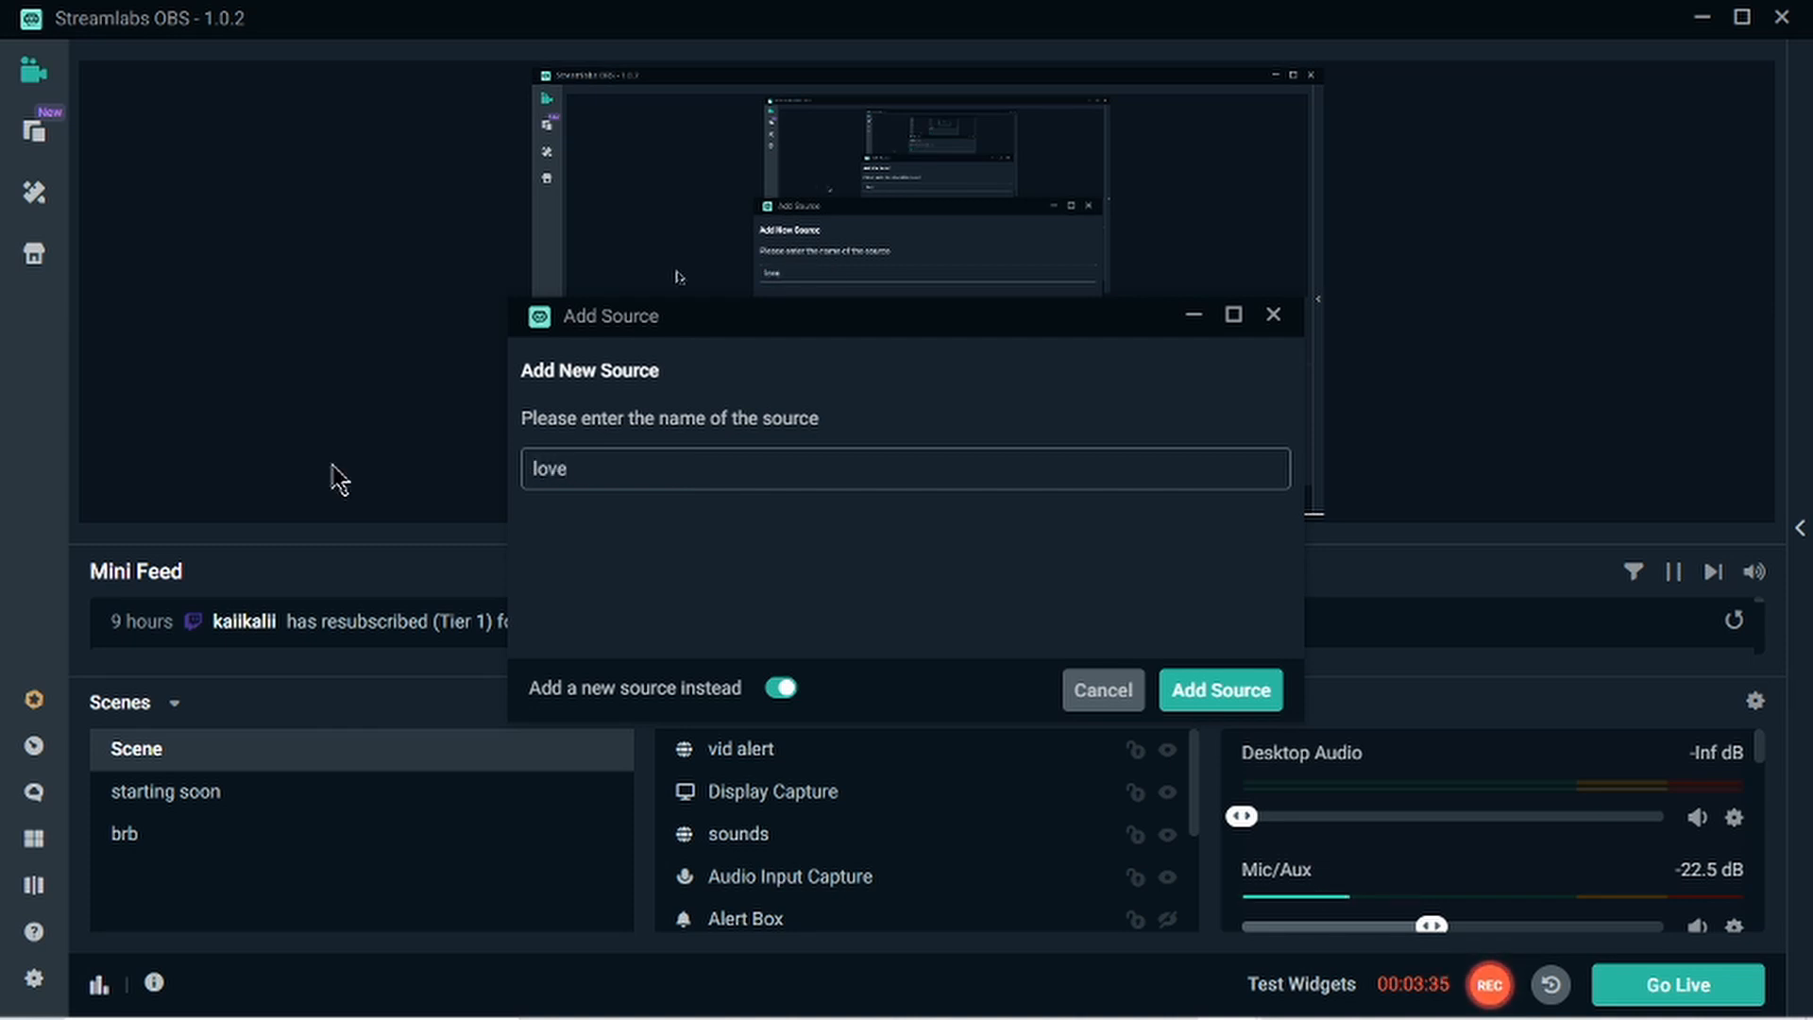
{"action": "left_click", "coordinate": [1232, 710]}
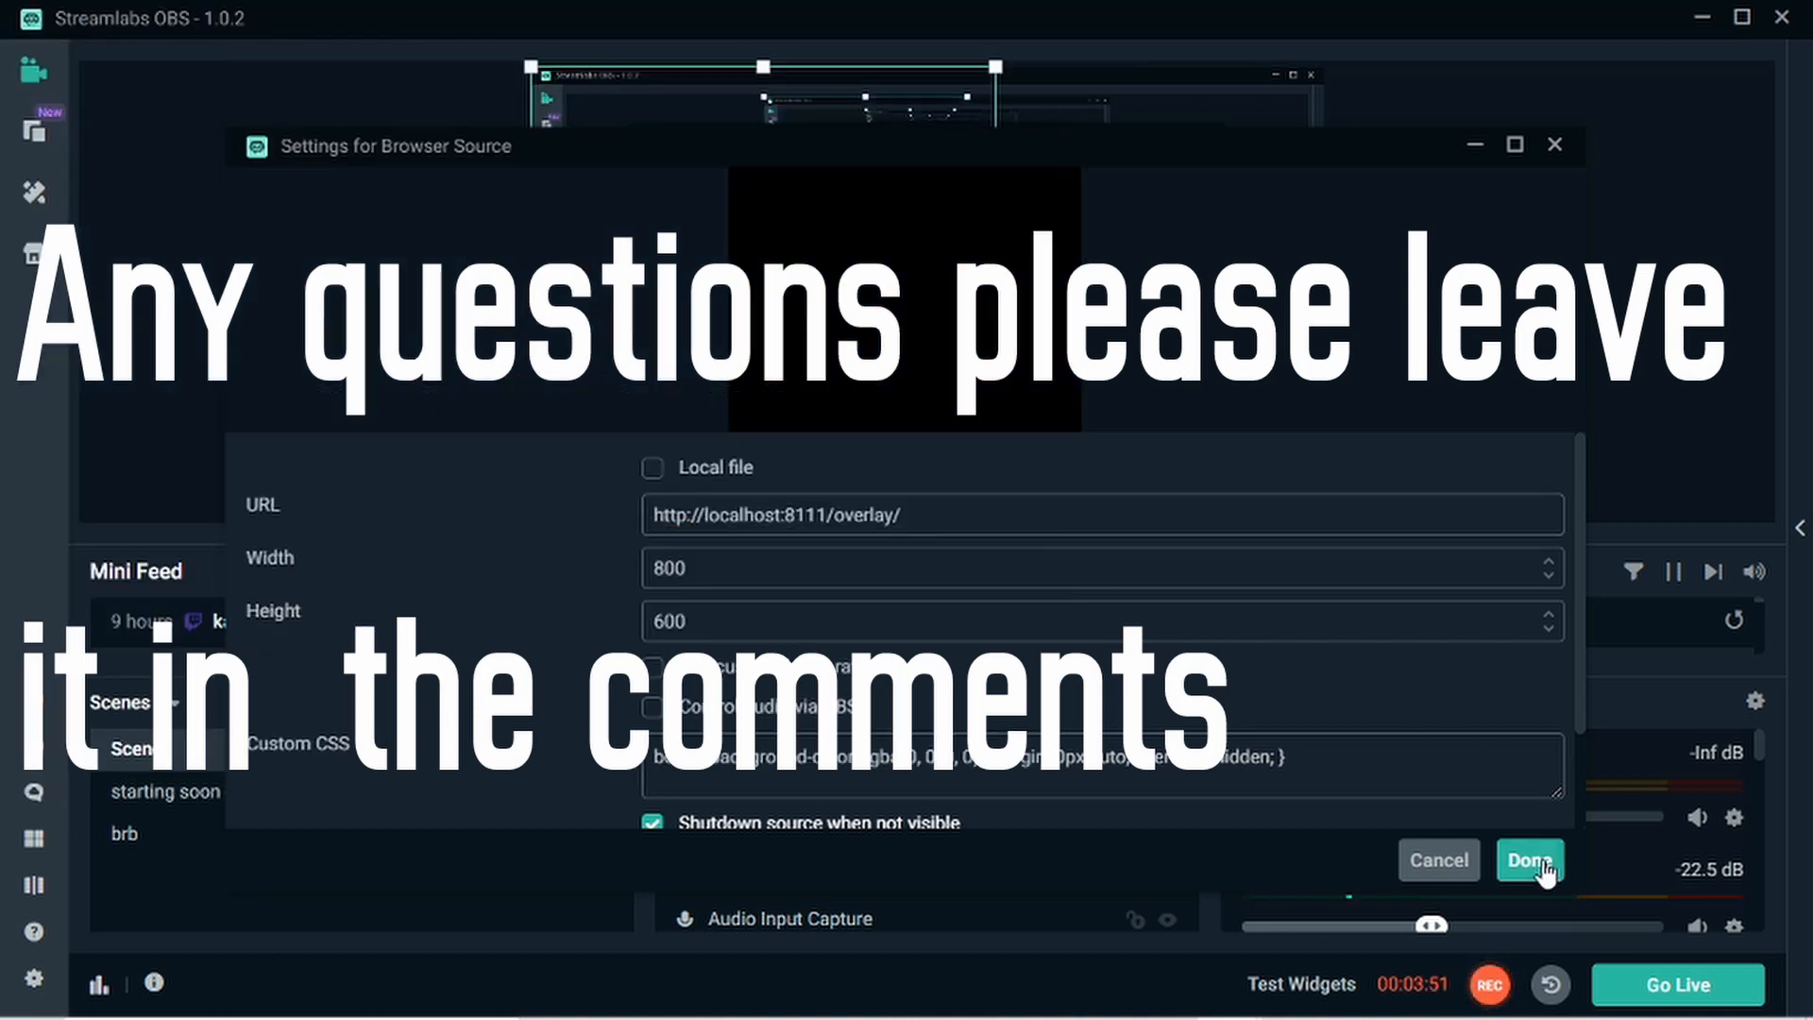
{"action": "left_click", "coordinate": [1530, 861]}
{"action": "left_click_drag", "start_coordinate": [894, 372], "coordinate": [1053, 373]}
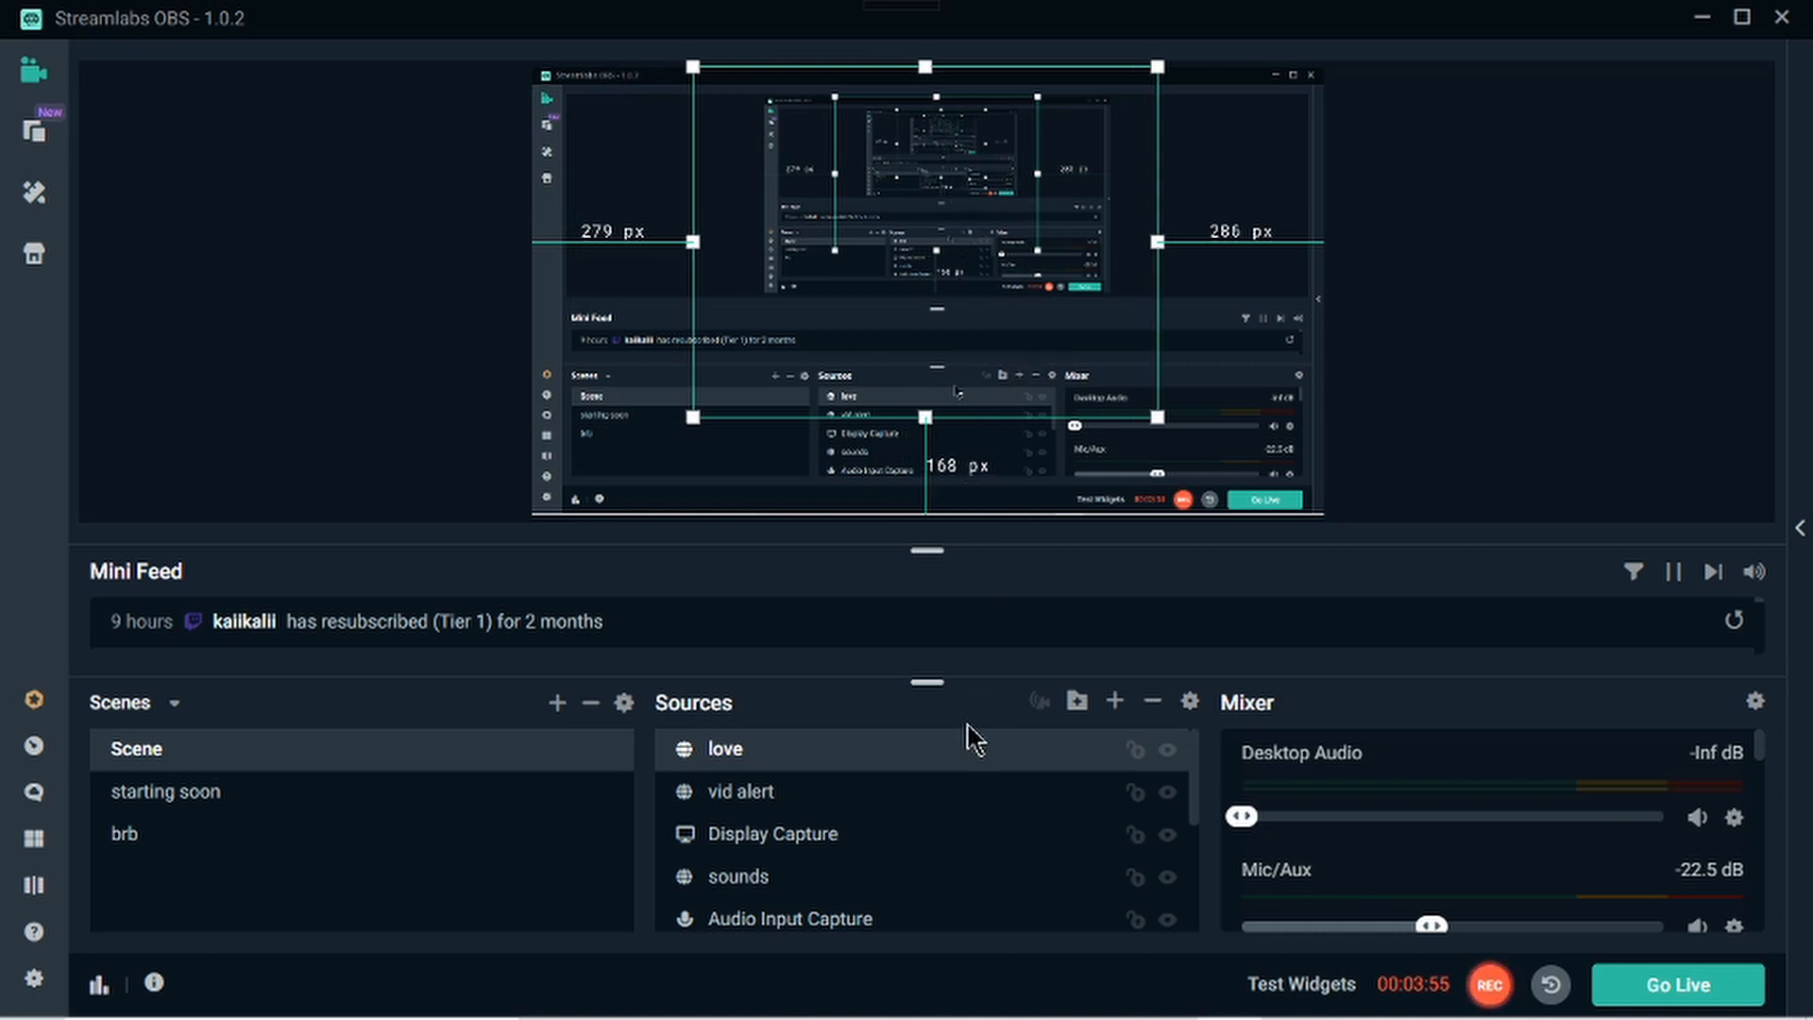
- Set the love browser source's width to 1920 and its height to 1080
{"action": "double_click", "coordinate": [977, 756]}
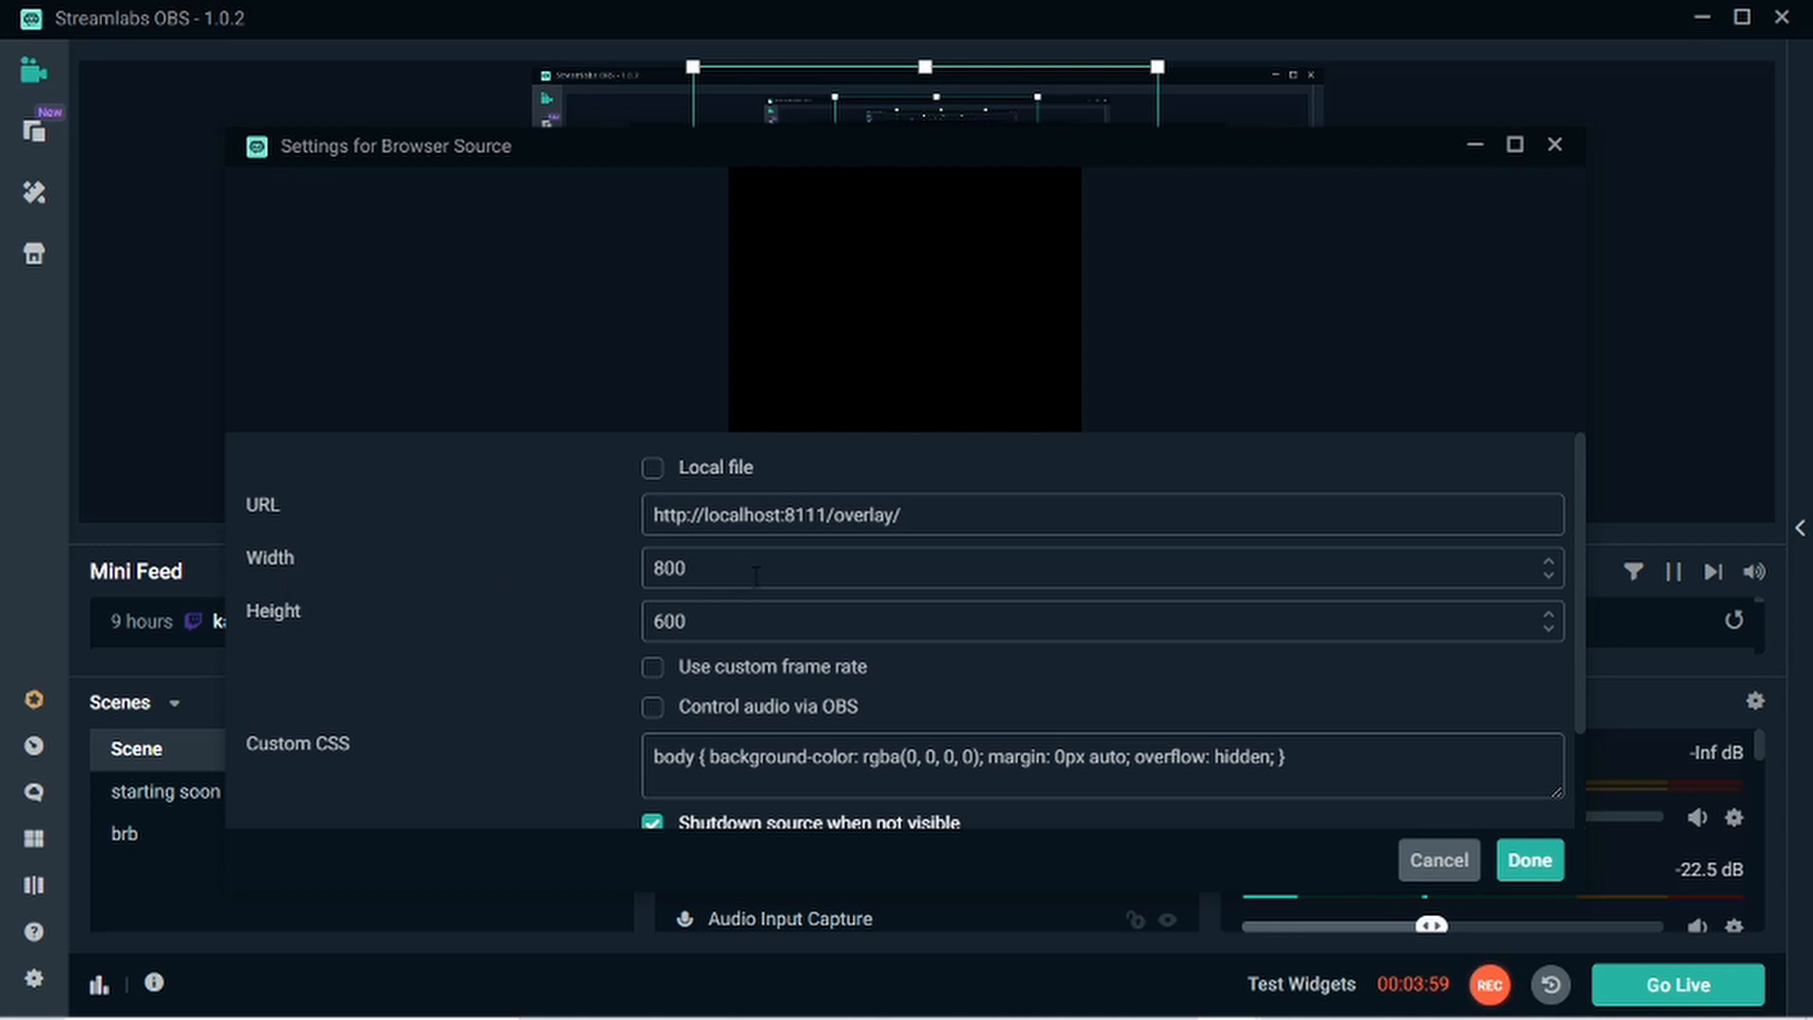
{"action": "left_click_drag", "start_coordinate": [756, 574], "coordinate": [378, 578]}
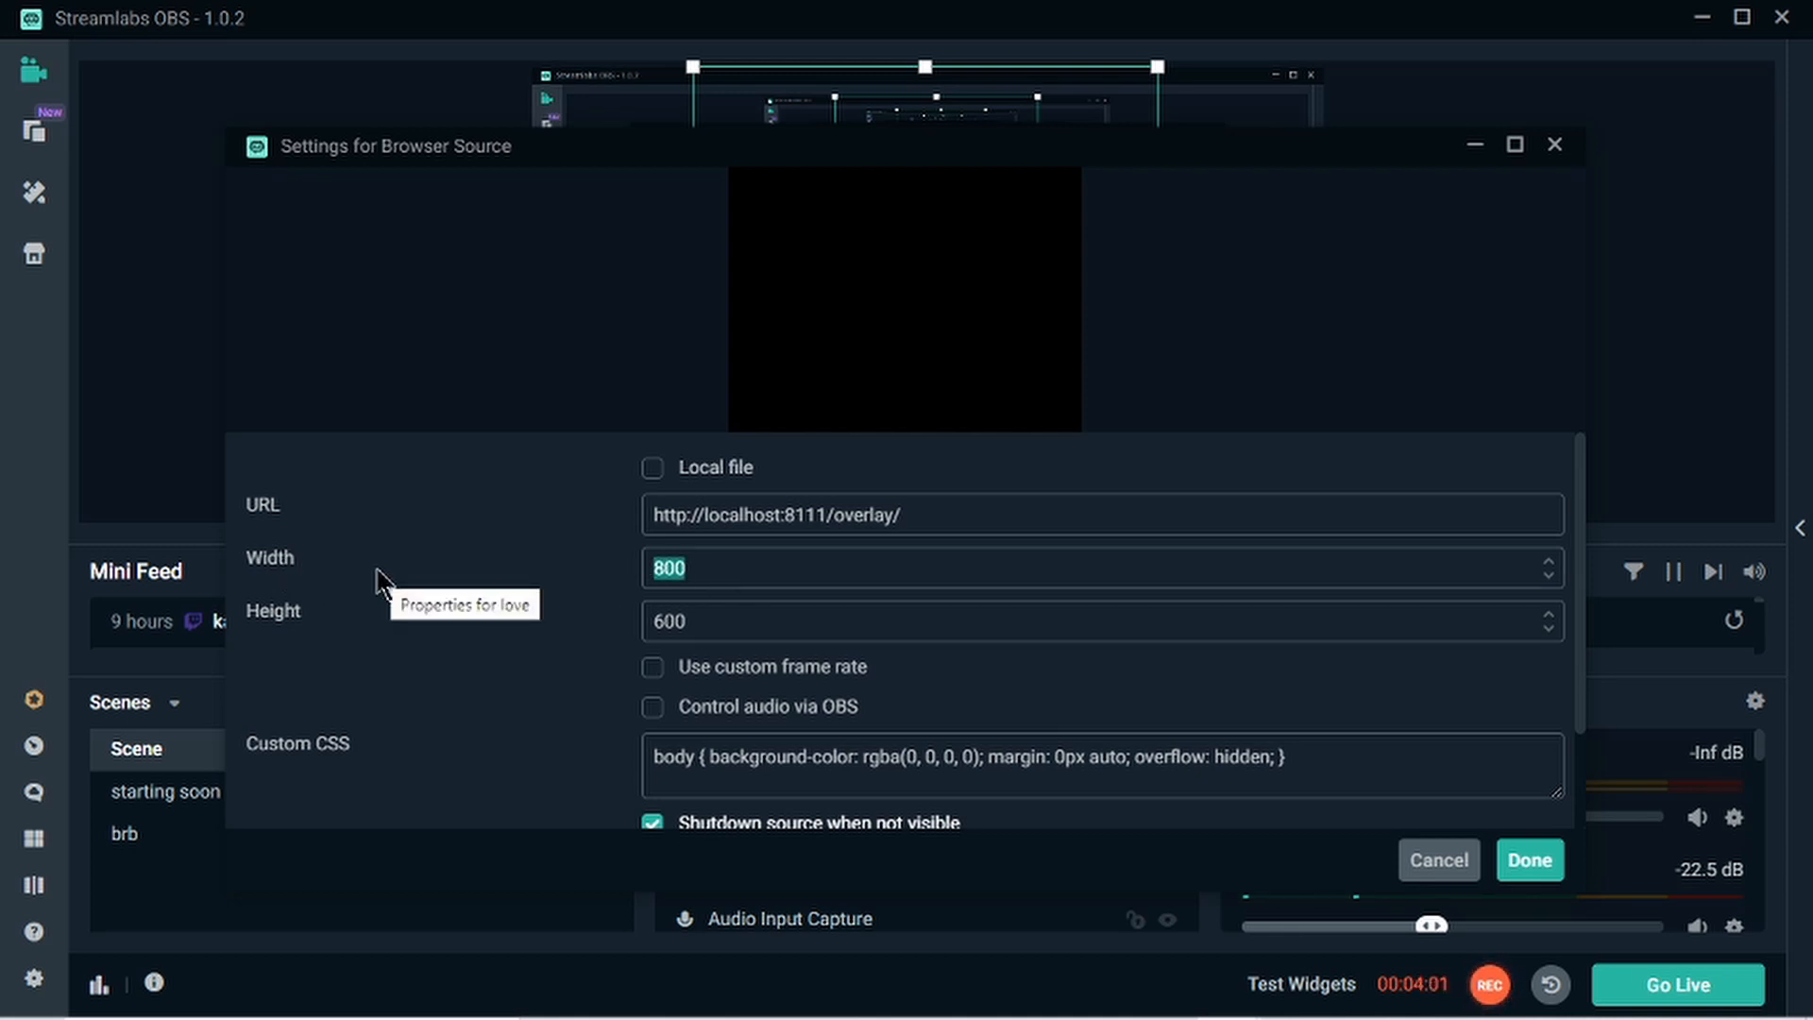
{"action": "type", "text": "1920"}
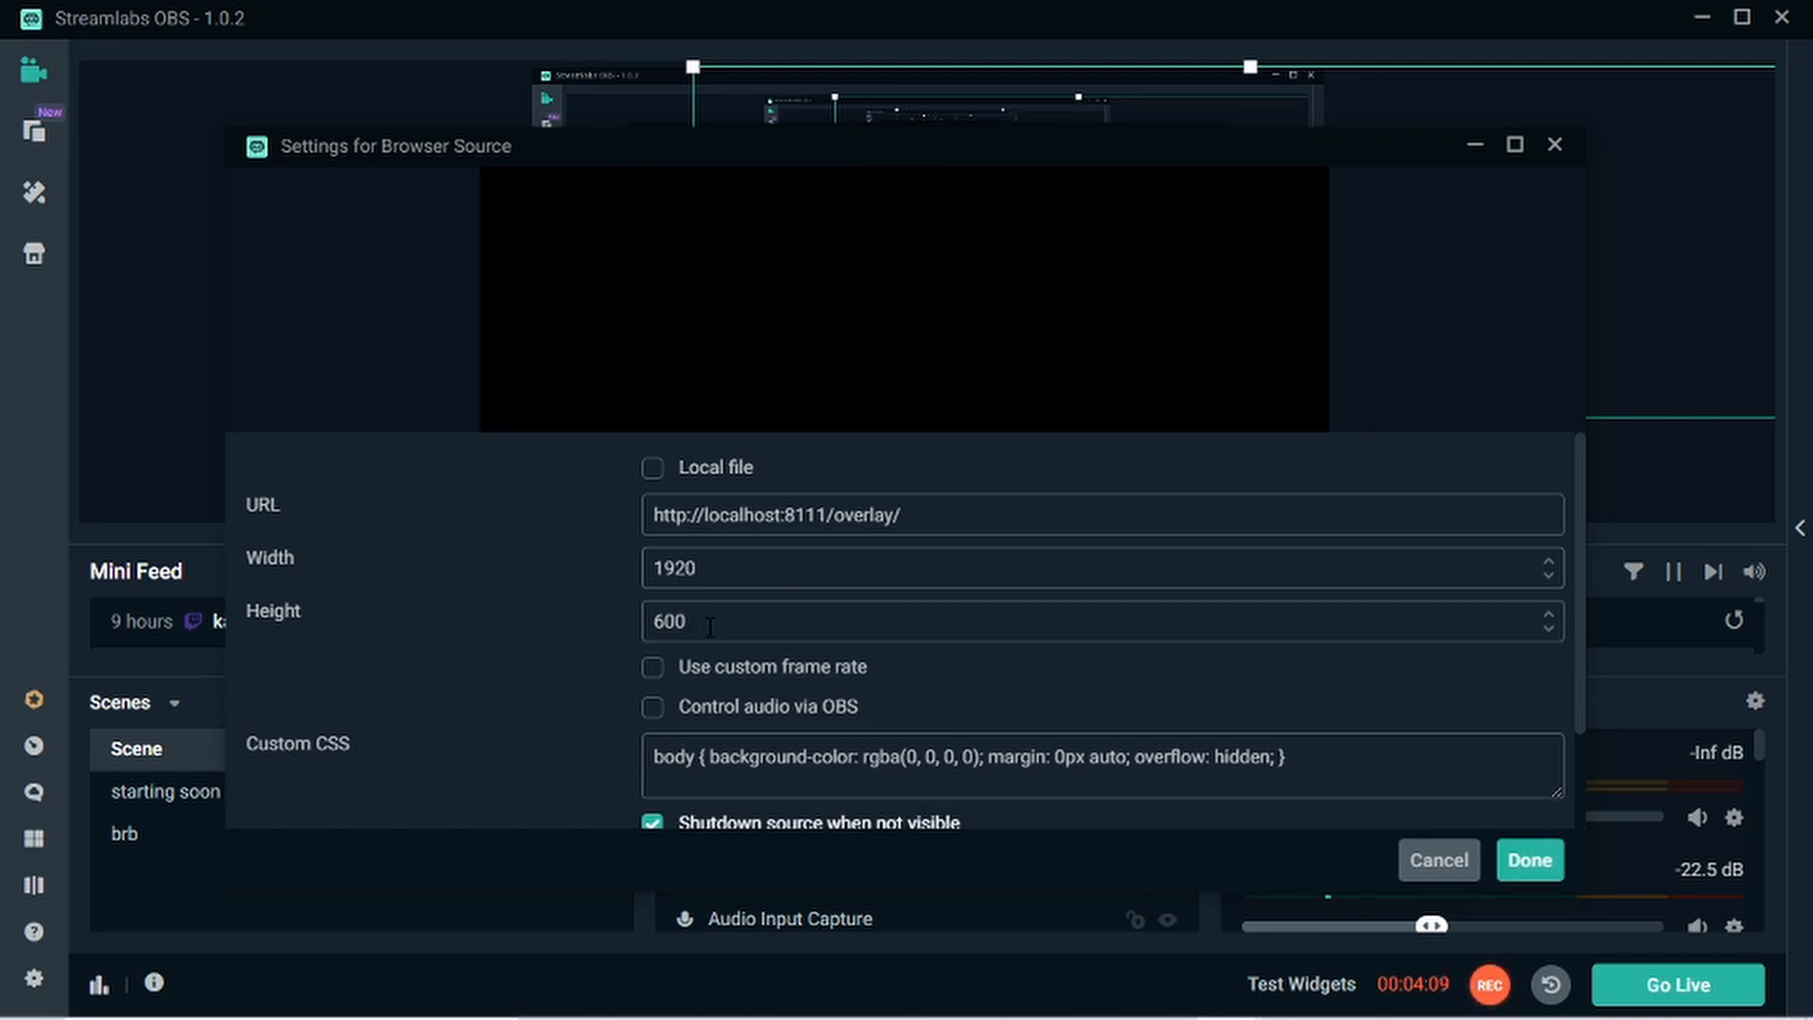
{"action": "left_click_drag", "start_coordinate": [708, 630], "coordinate": [514, 635]}
{"action": "type", "text": "1080"}
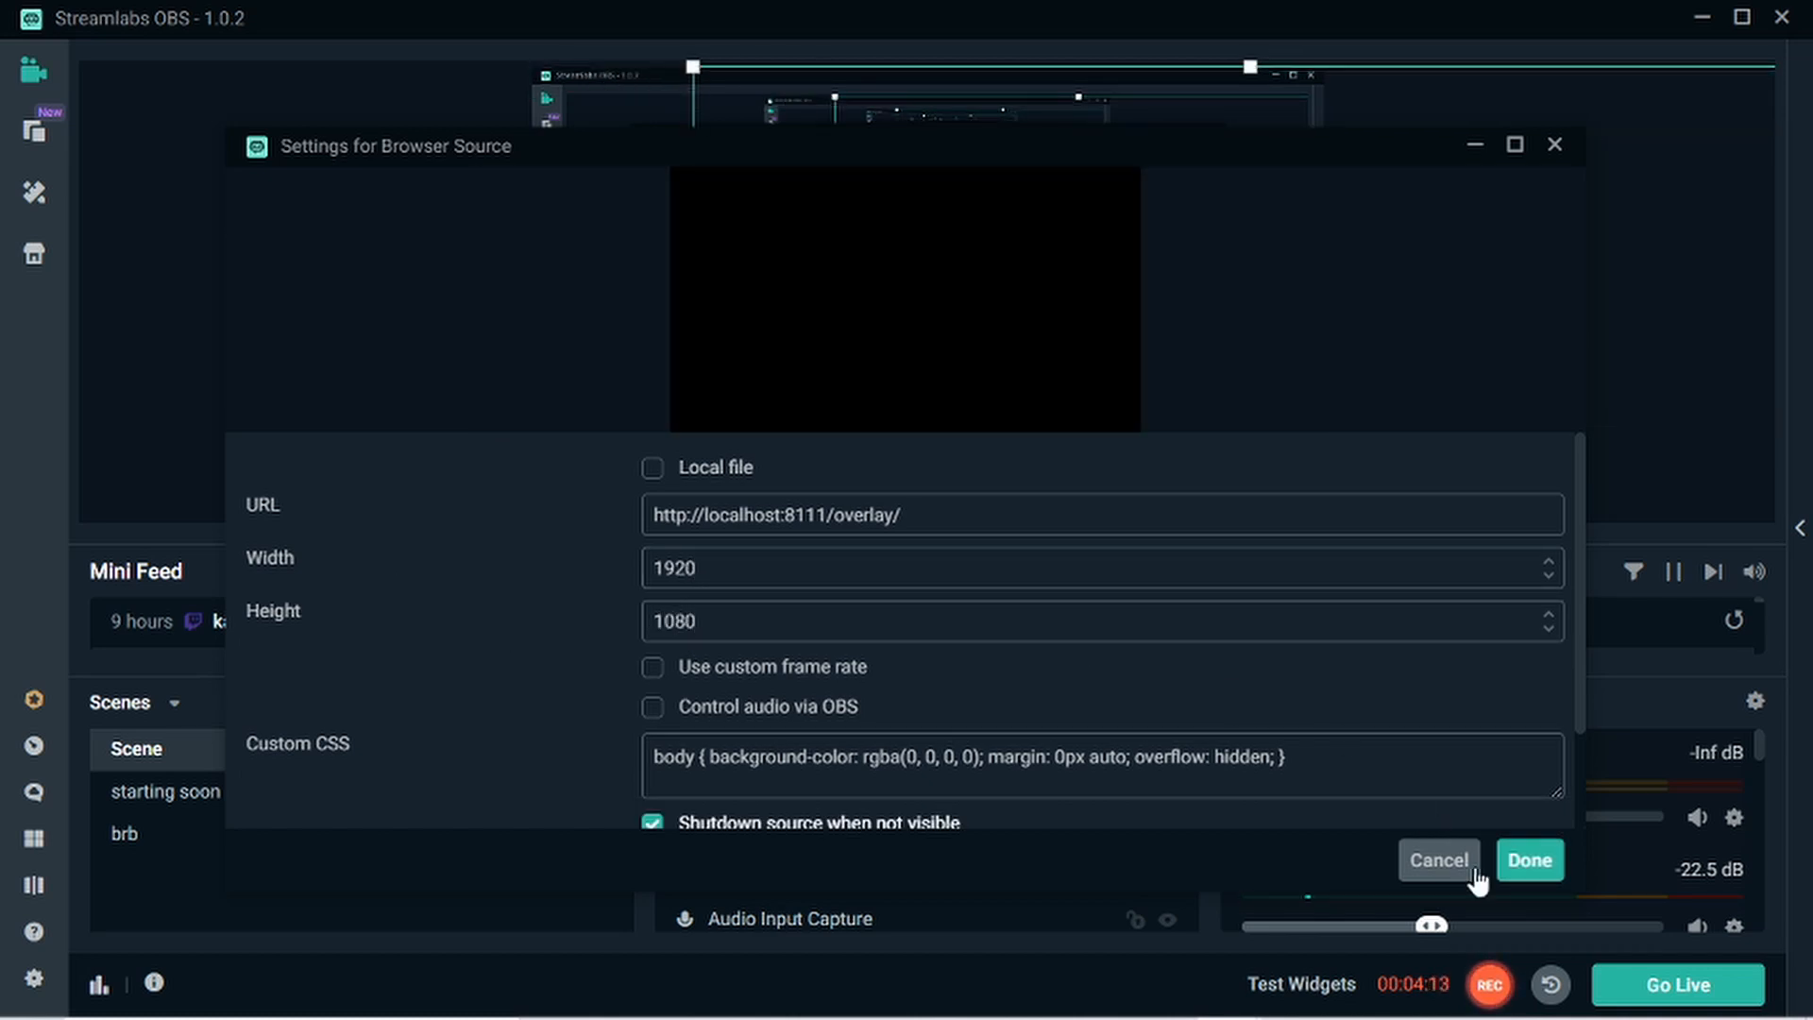
{"action": "left_click", "coordinate": [1532, 860]}
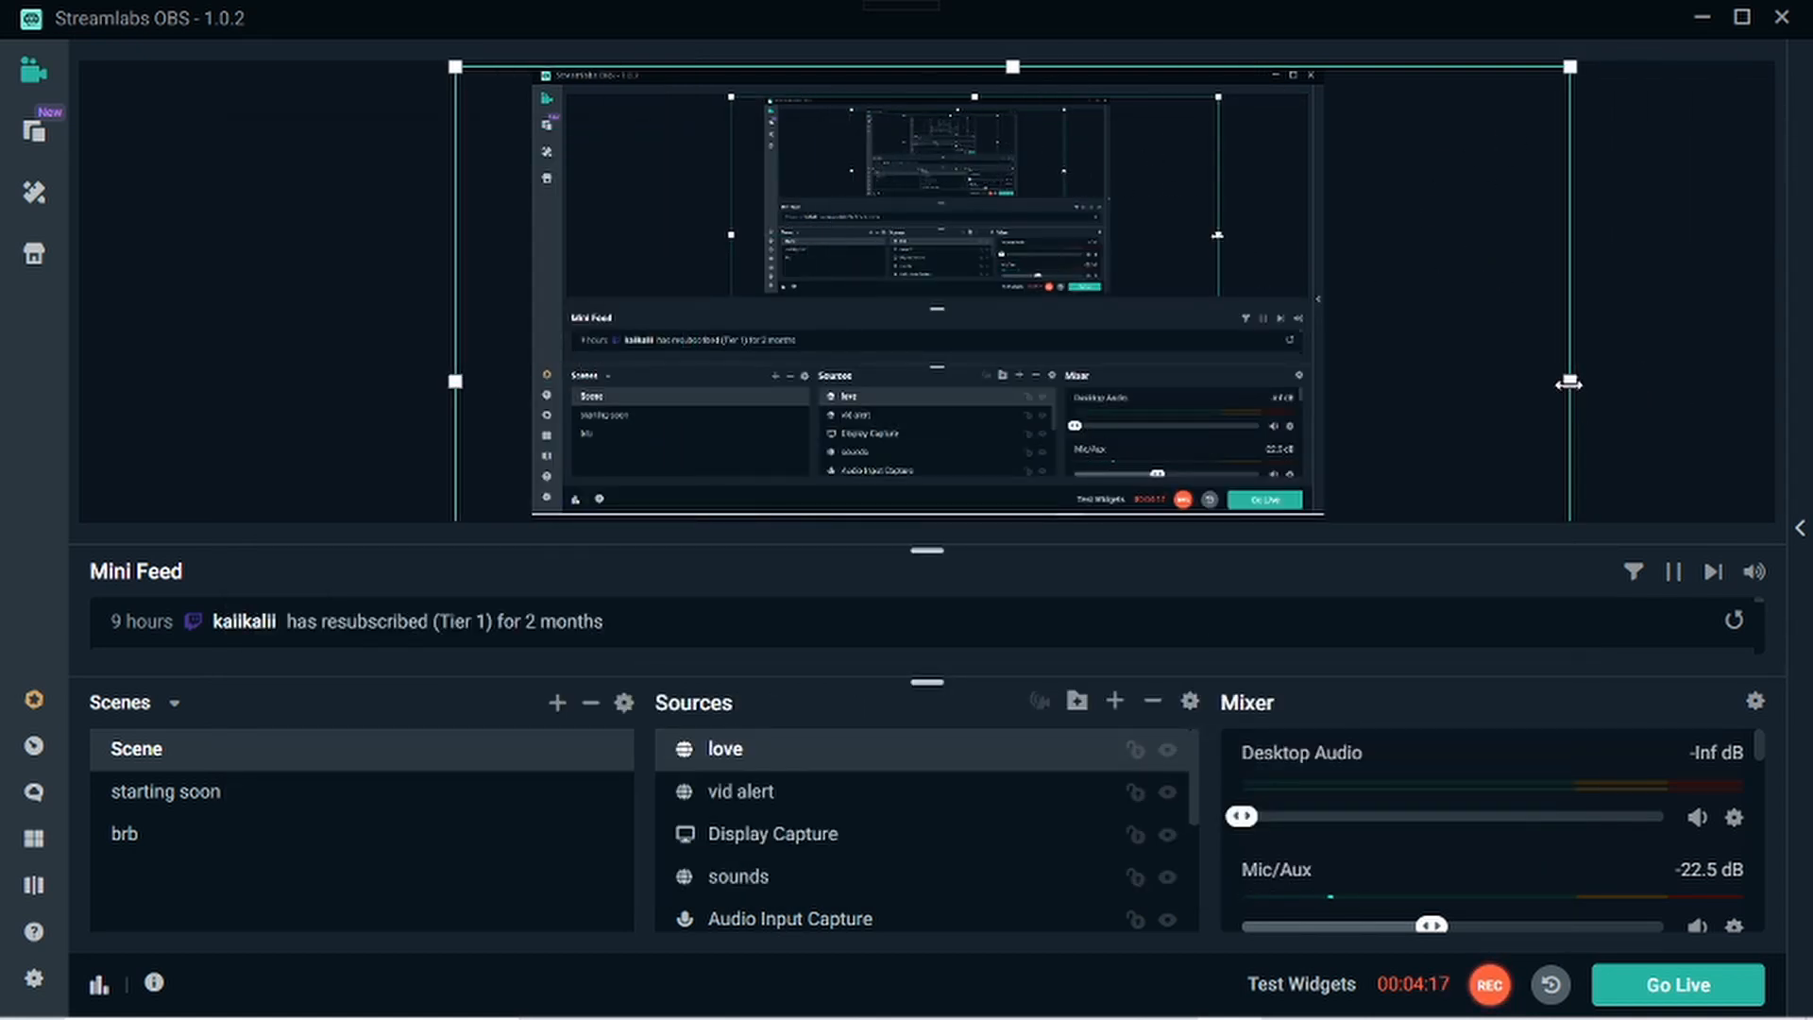
- Resize the love source in the preview, leaving margins of about 336 px left, 331 px right, 38 px above and 141 px below
{"action": "left_click_drag", "start_coordinate": [1569, 383], "coordinate": [1104, 381]}
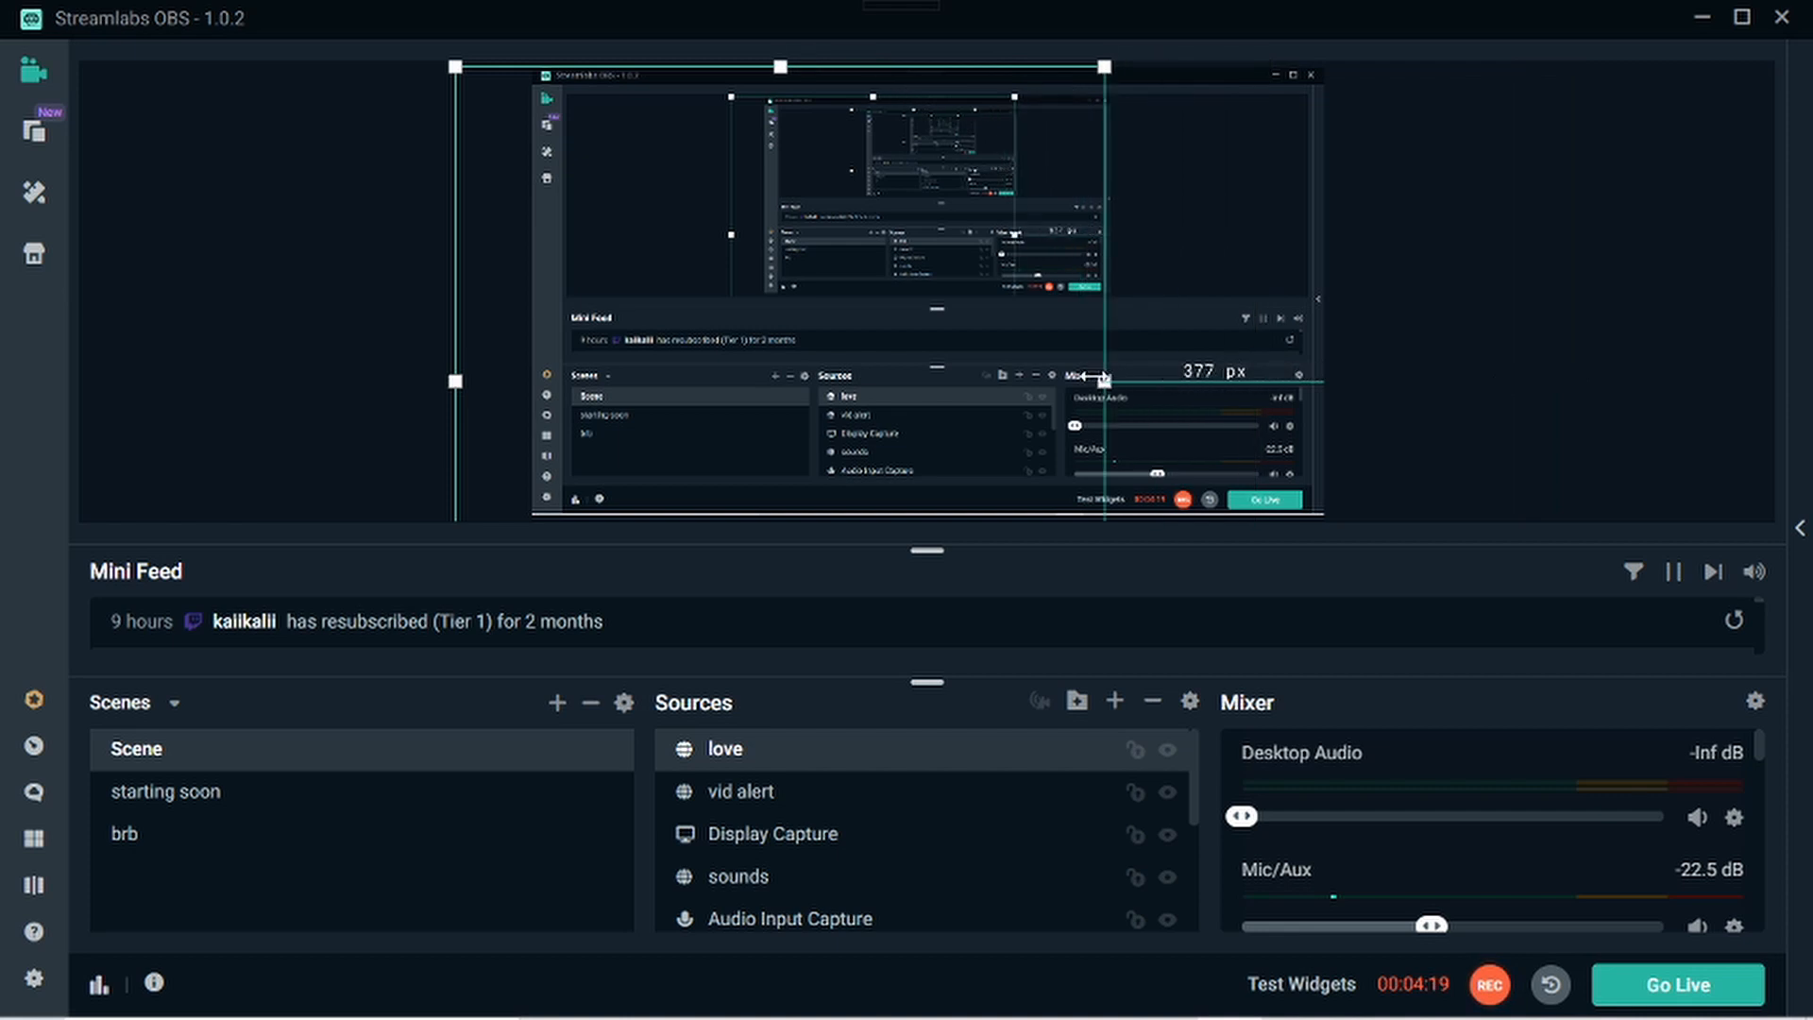
{"action": "left_click_drag", "start_coordinate": [455, 383], "coordinate": [808, 383]}
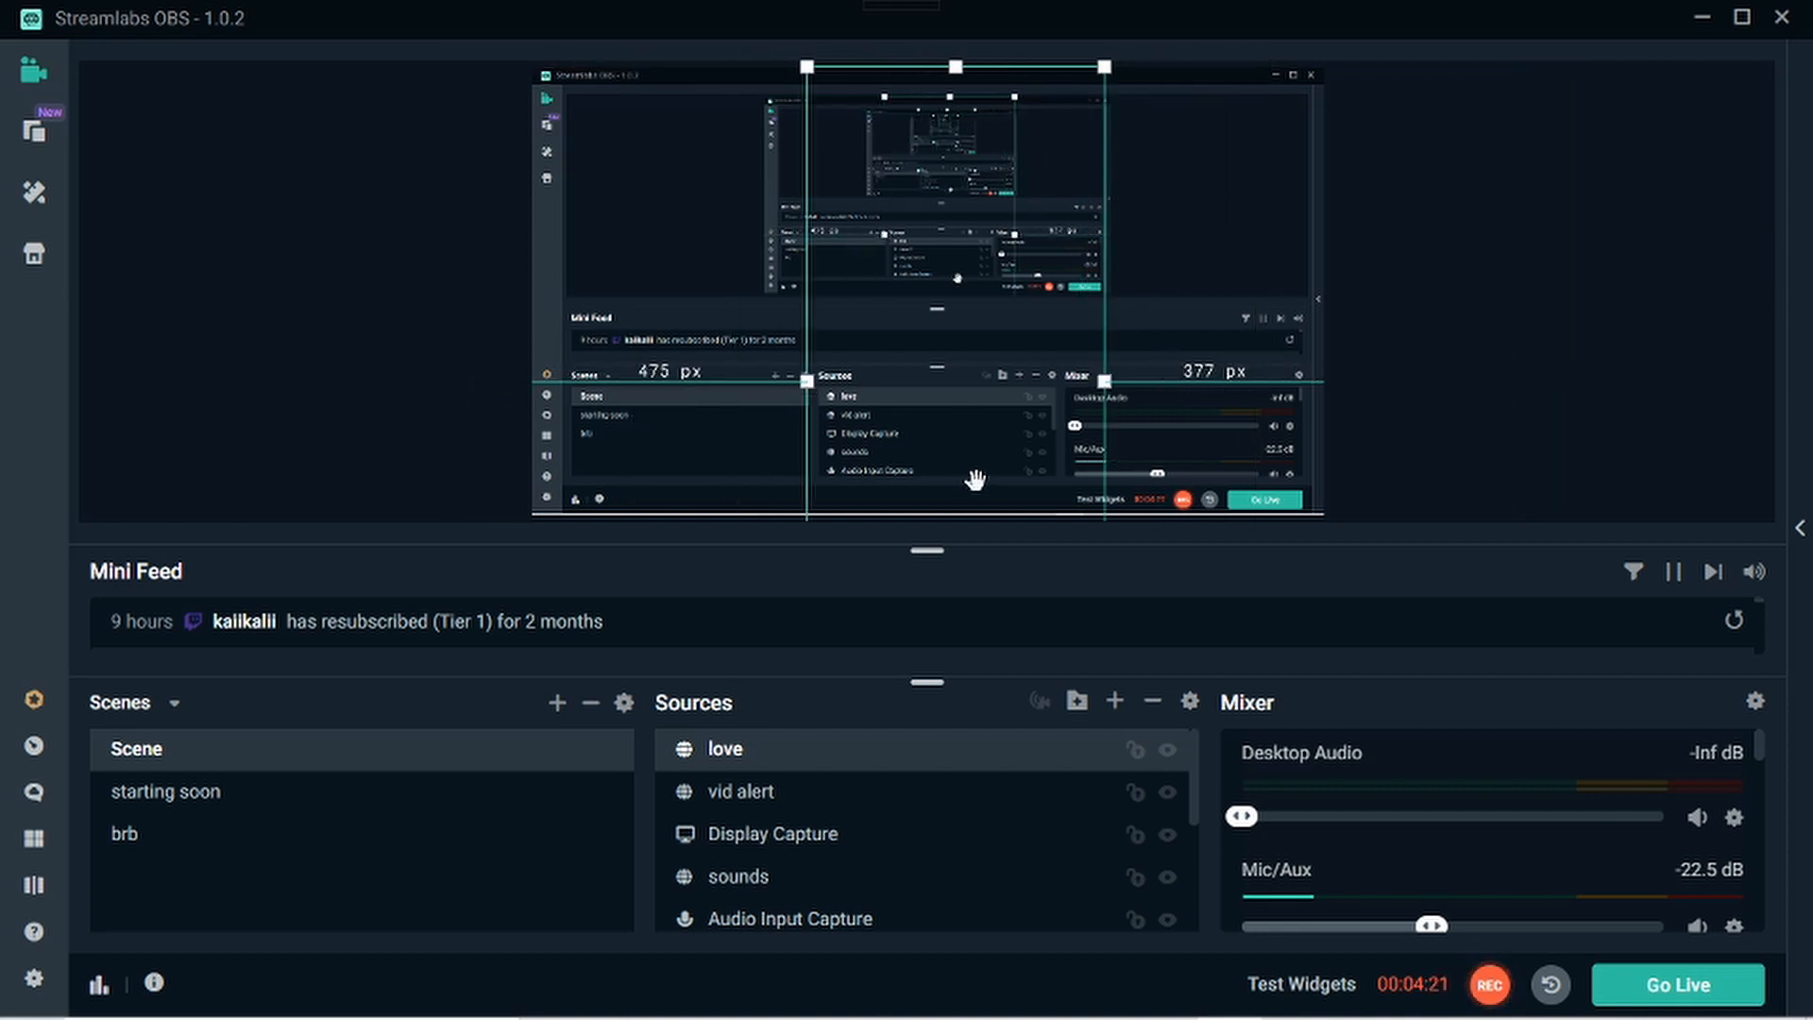
{"action": "left_click_drag", "start_coordinate": [973, 449], "coordinate": [1017, 131]}
{"action": "left_click_drag", "start_coordinate": [1007, 380], "coordinate": [1010, 432]}
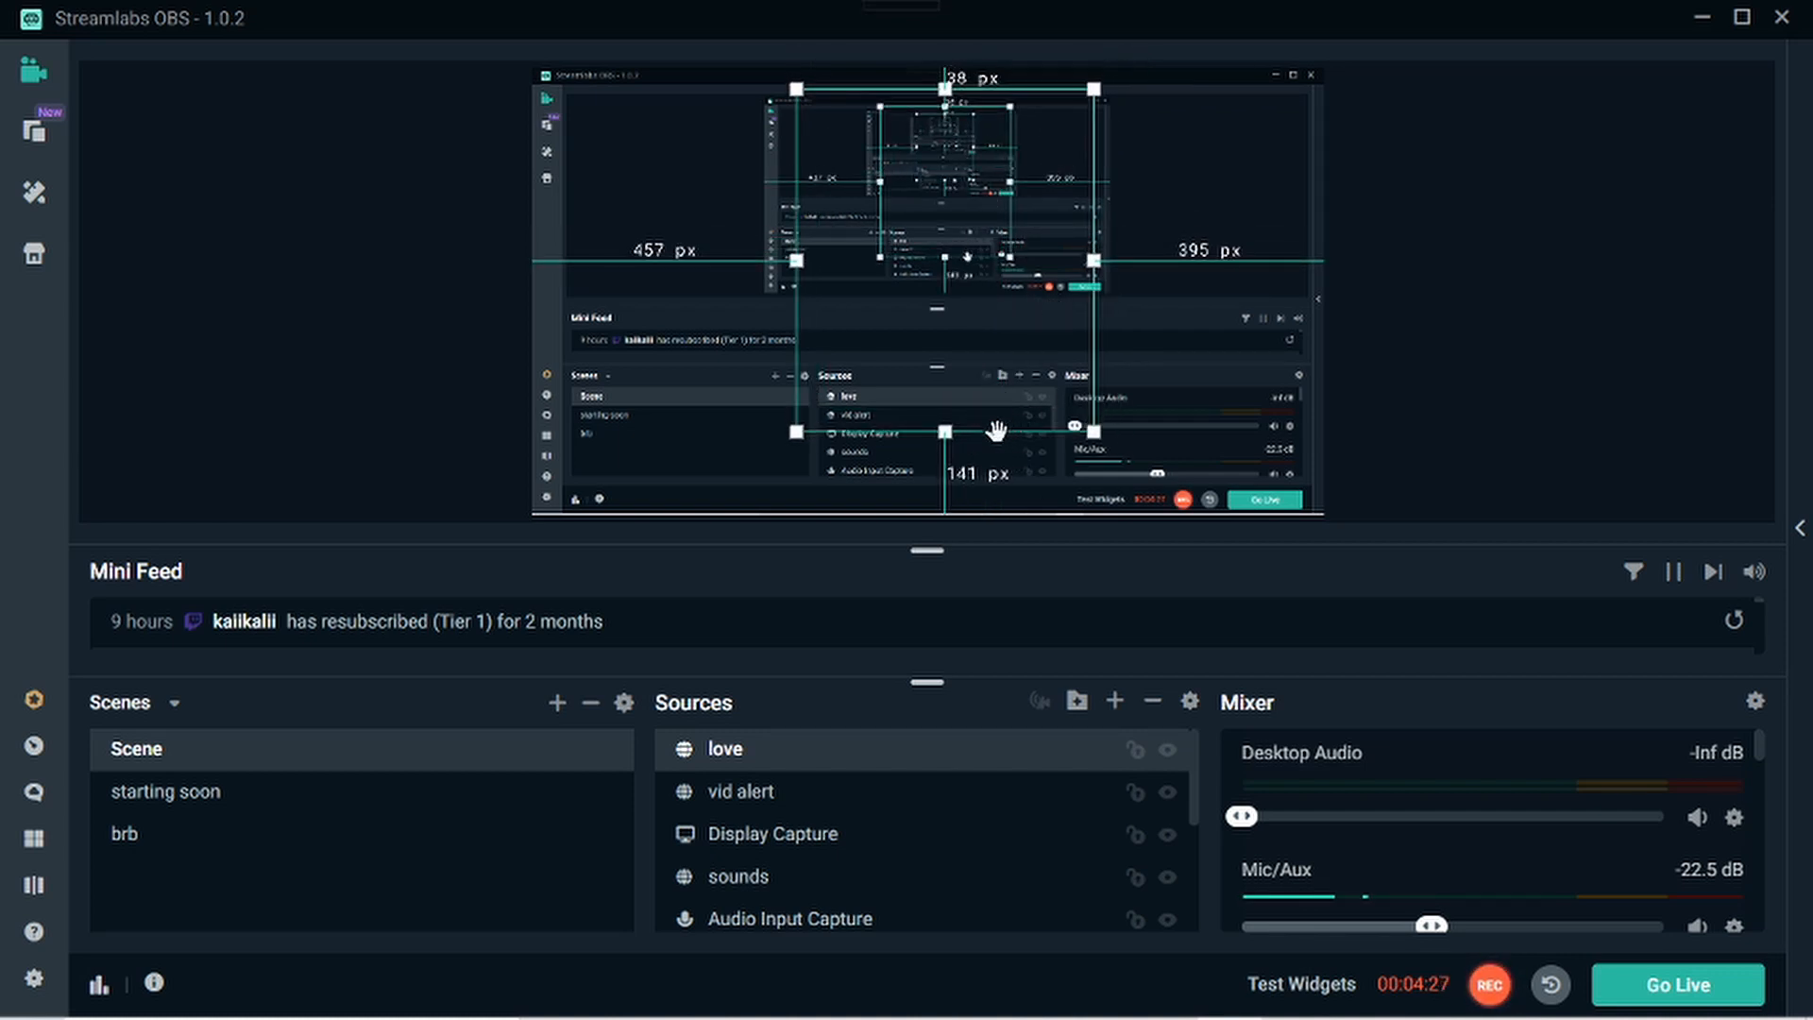
{"action": "left_click_drag", "start_coordinate": [796, 259], "coordinate": [725, 259]}
{"action": "left_click_drag", "start_coordinate": [1094, 260], "coordinate": [1132, 262]}
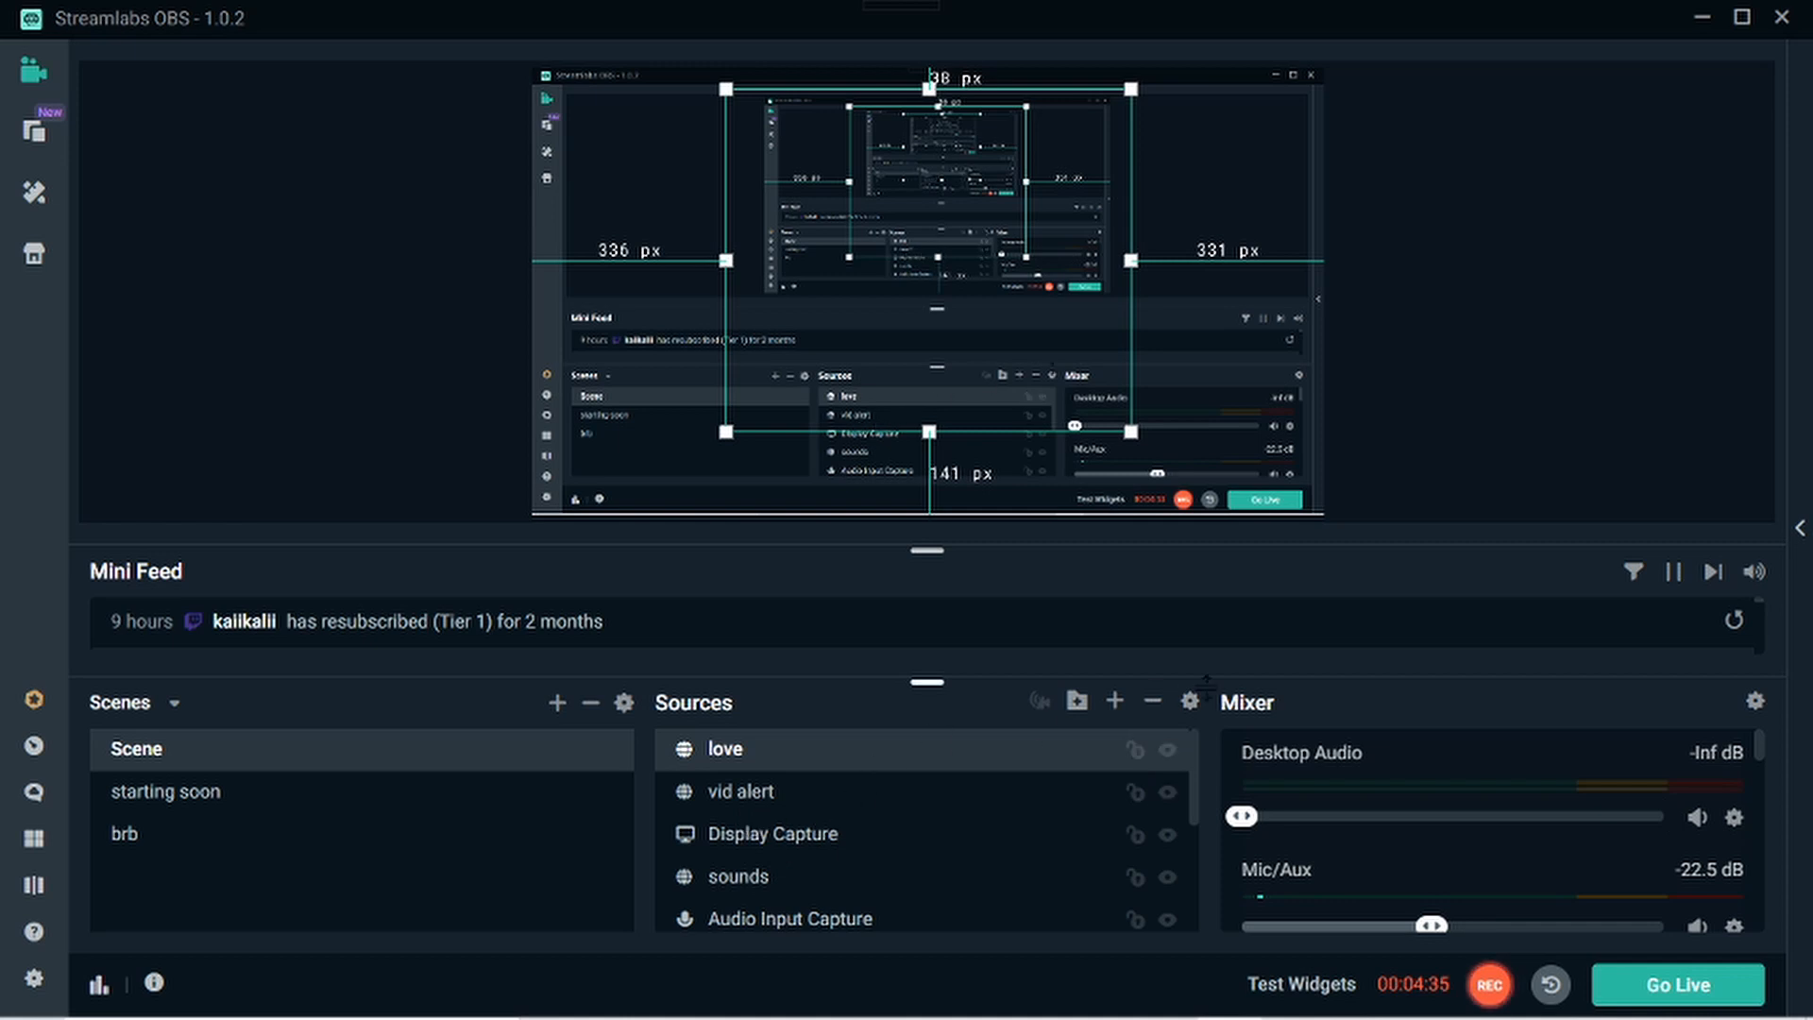
- Hide the vid alert source in the scene and switch back to Mix It Up
{"action": "left_click", "coordinate": [1170, 799]}
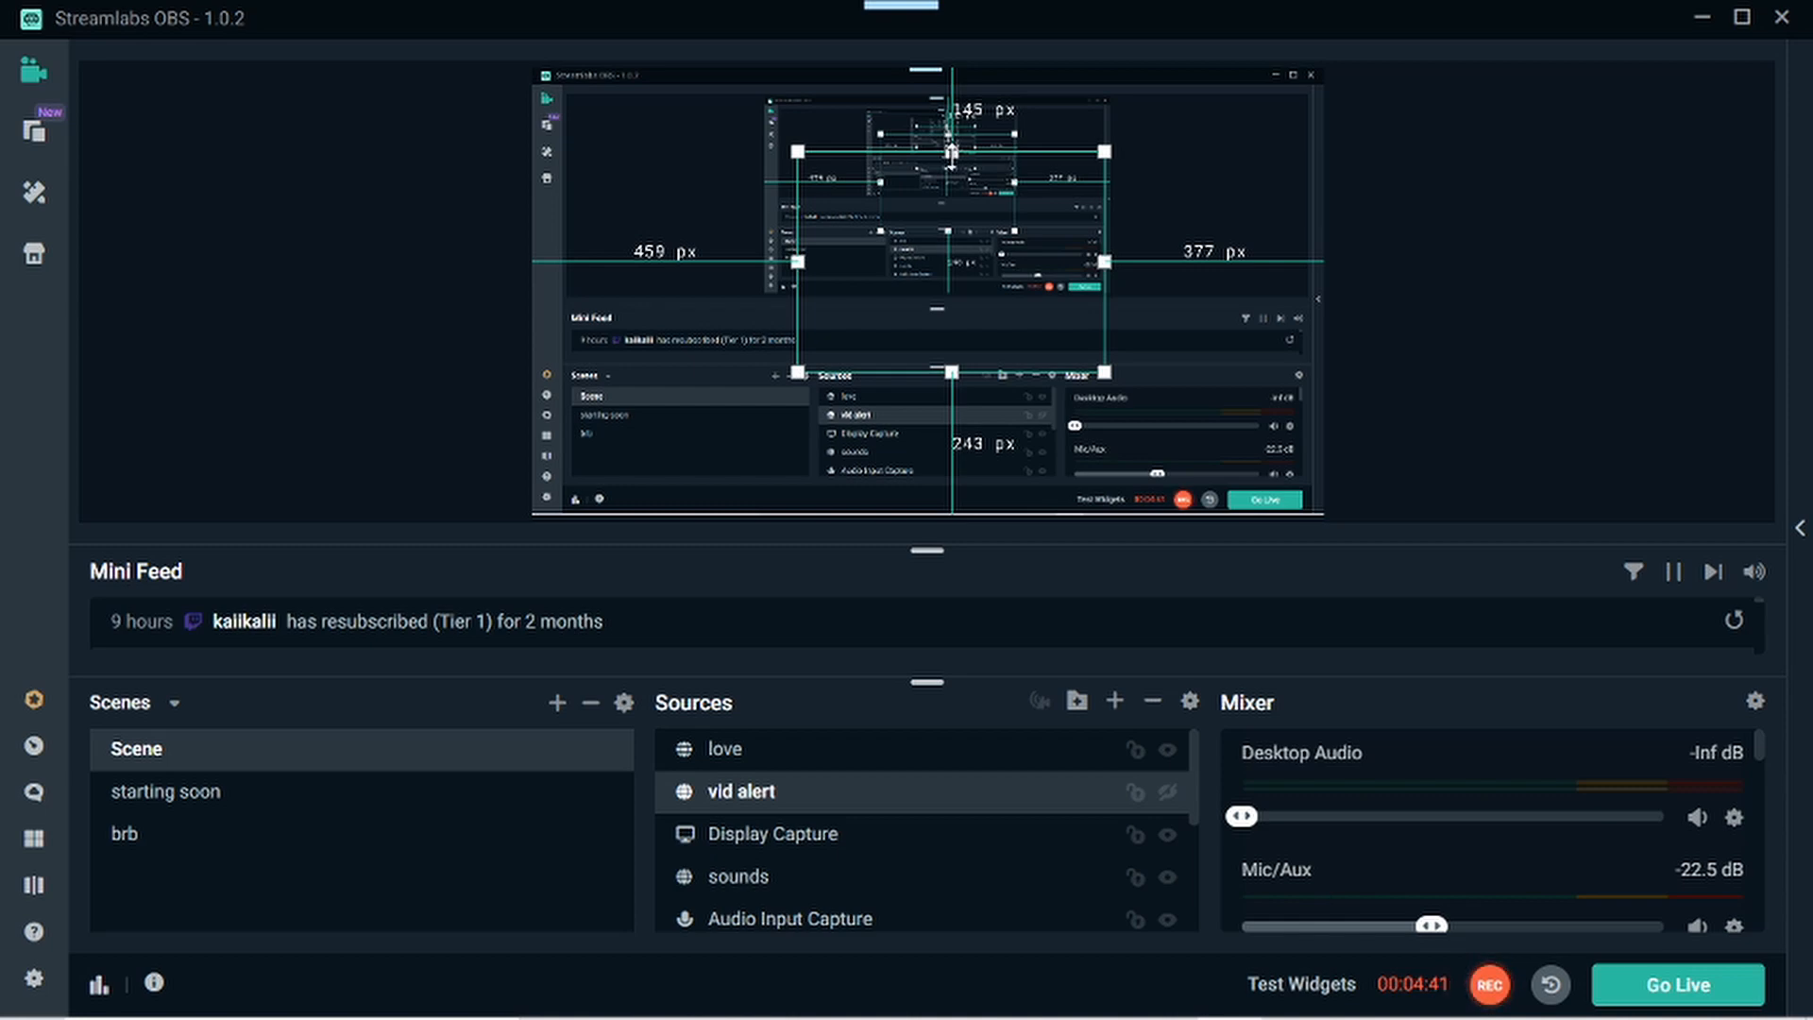
{"action": "left_click", "coordinate": [1703, 18]}
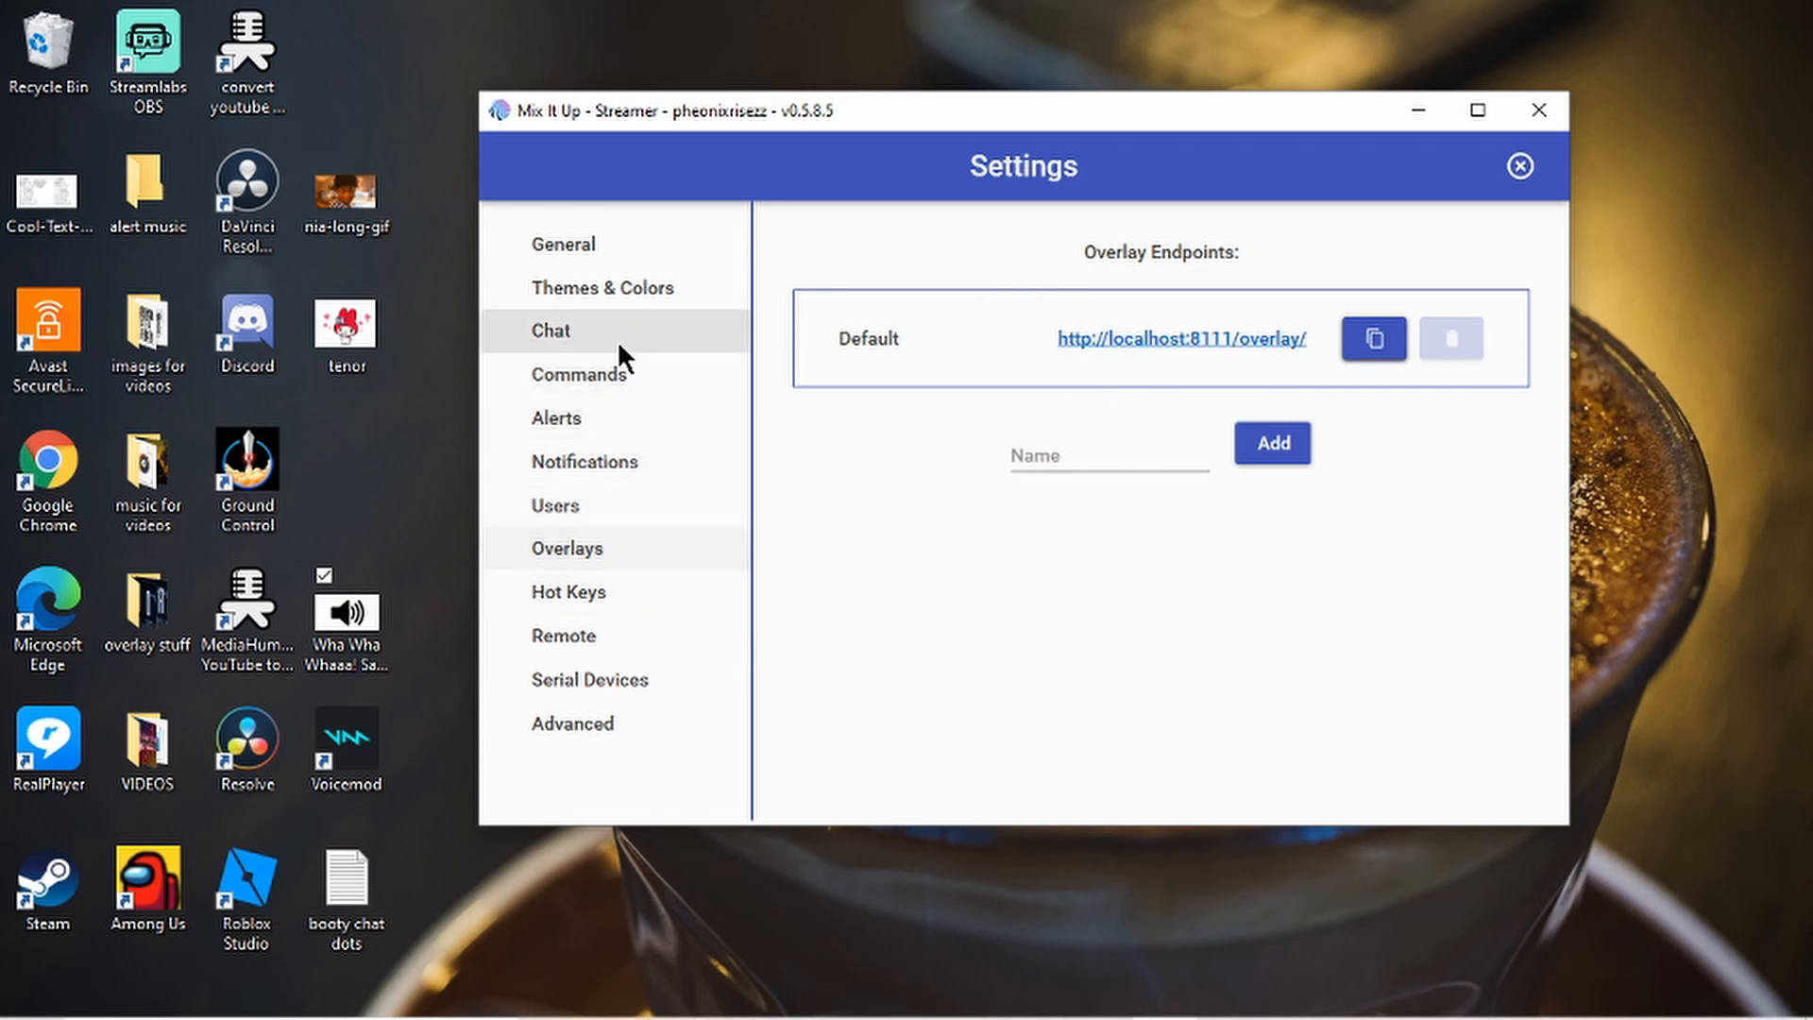
- Close the settings and return to the Chat page
{"action": "left_click", "coordinate": [558, 240]}
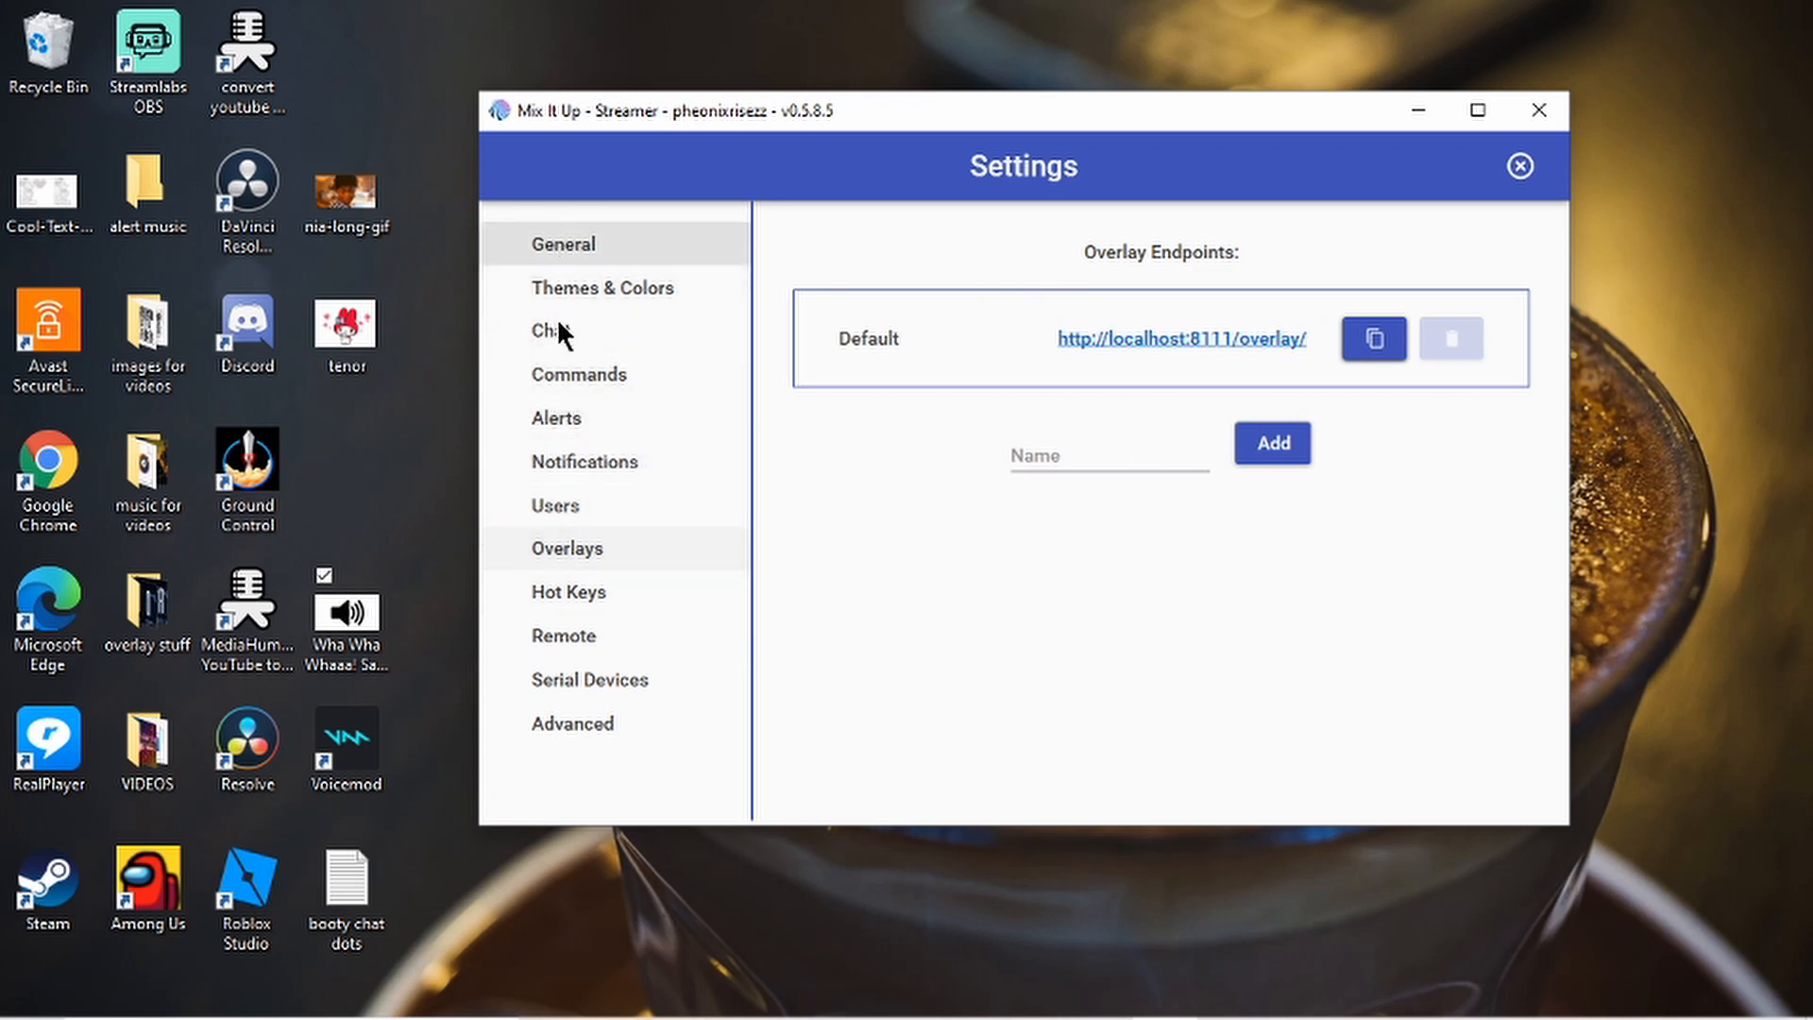
{"action": "left_click", "coordinate": [1520, 172]}
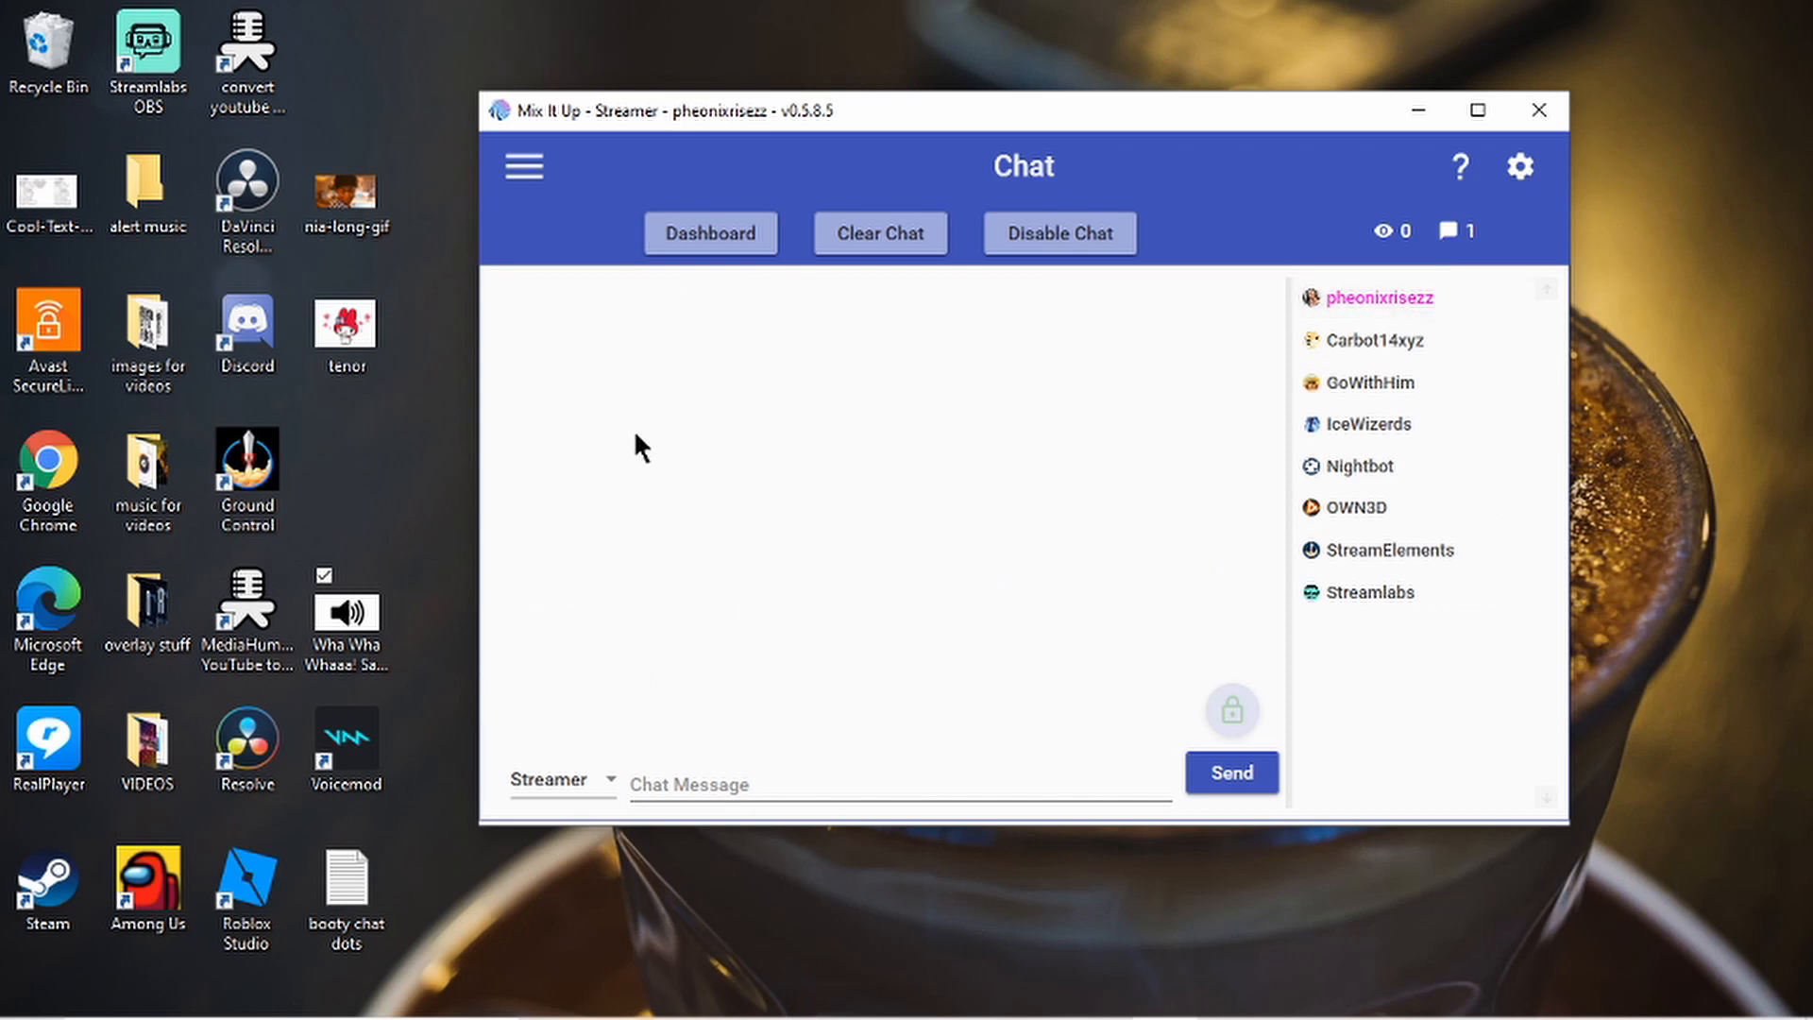
{"action": "left_click", "coordinate": [525, 172]}
{"action": "left_click", "coordinate": [584, 624]}
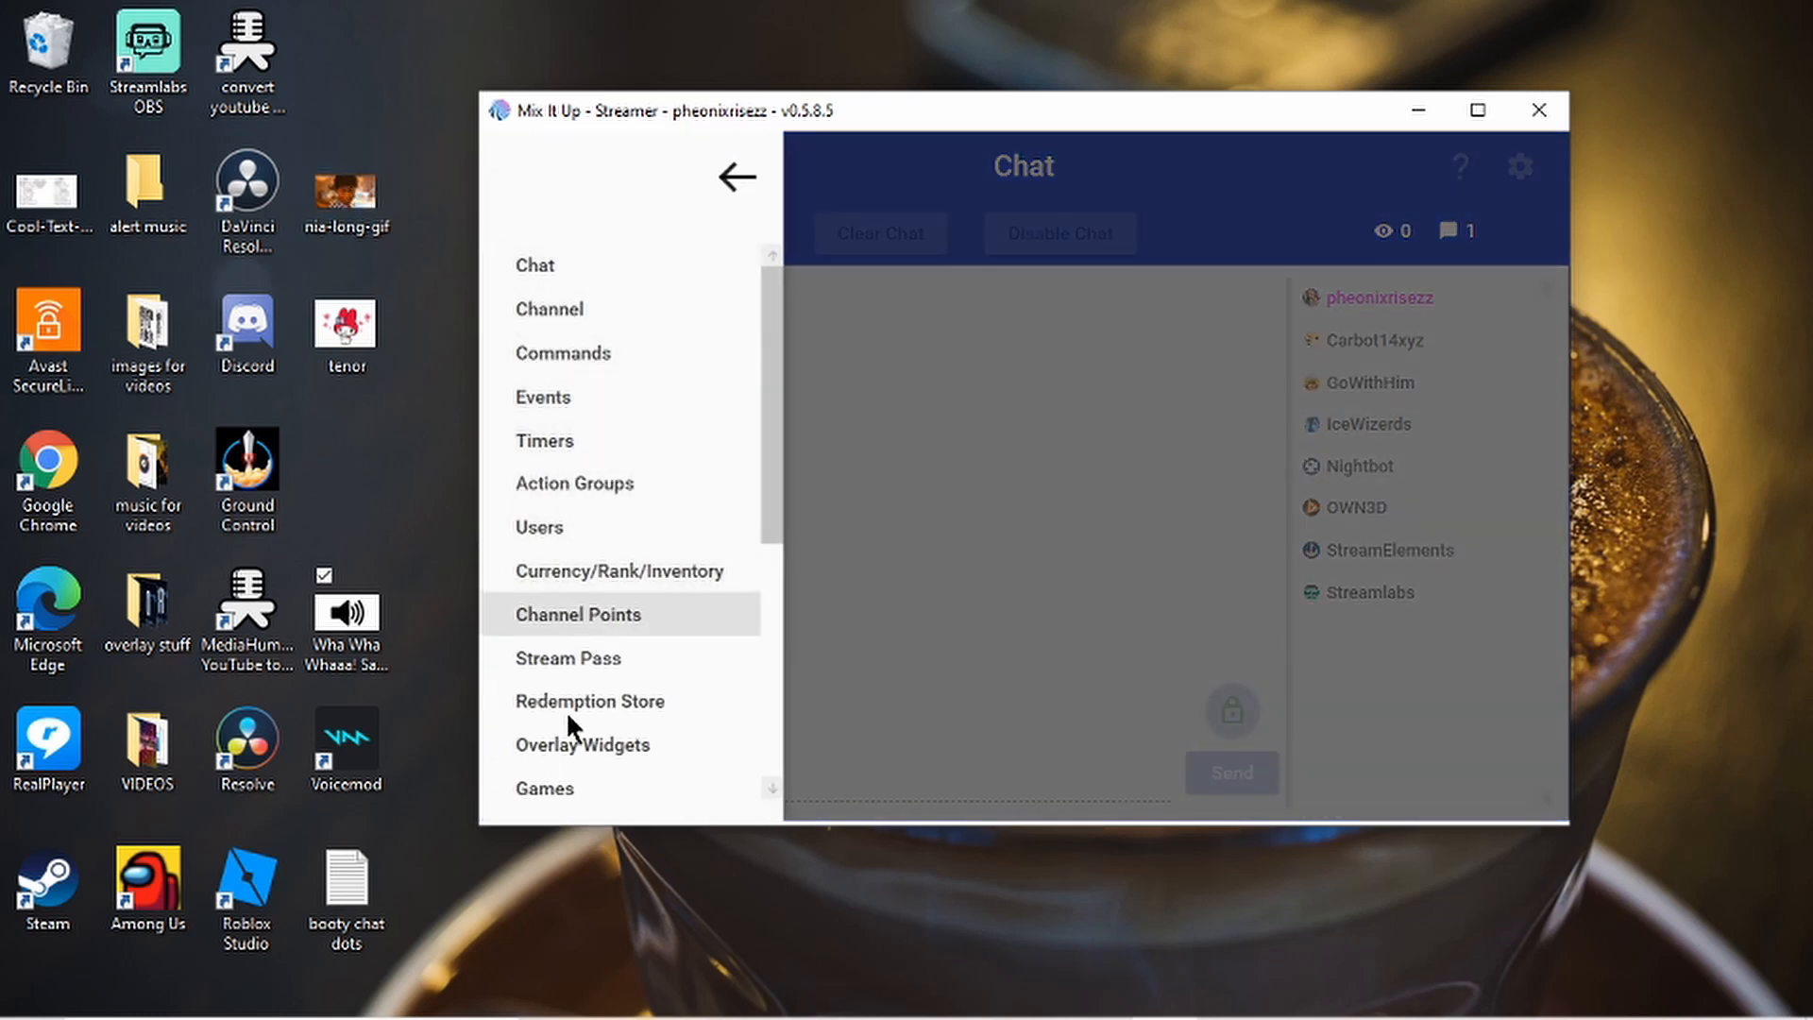
{"action": "left_click", "coordinate": [534, 172]}
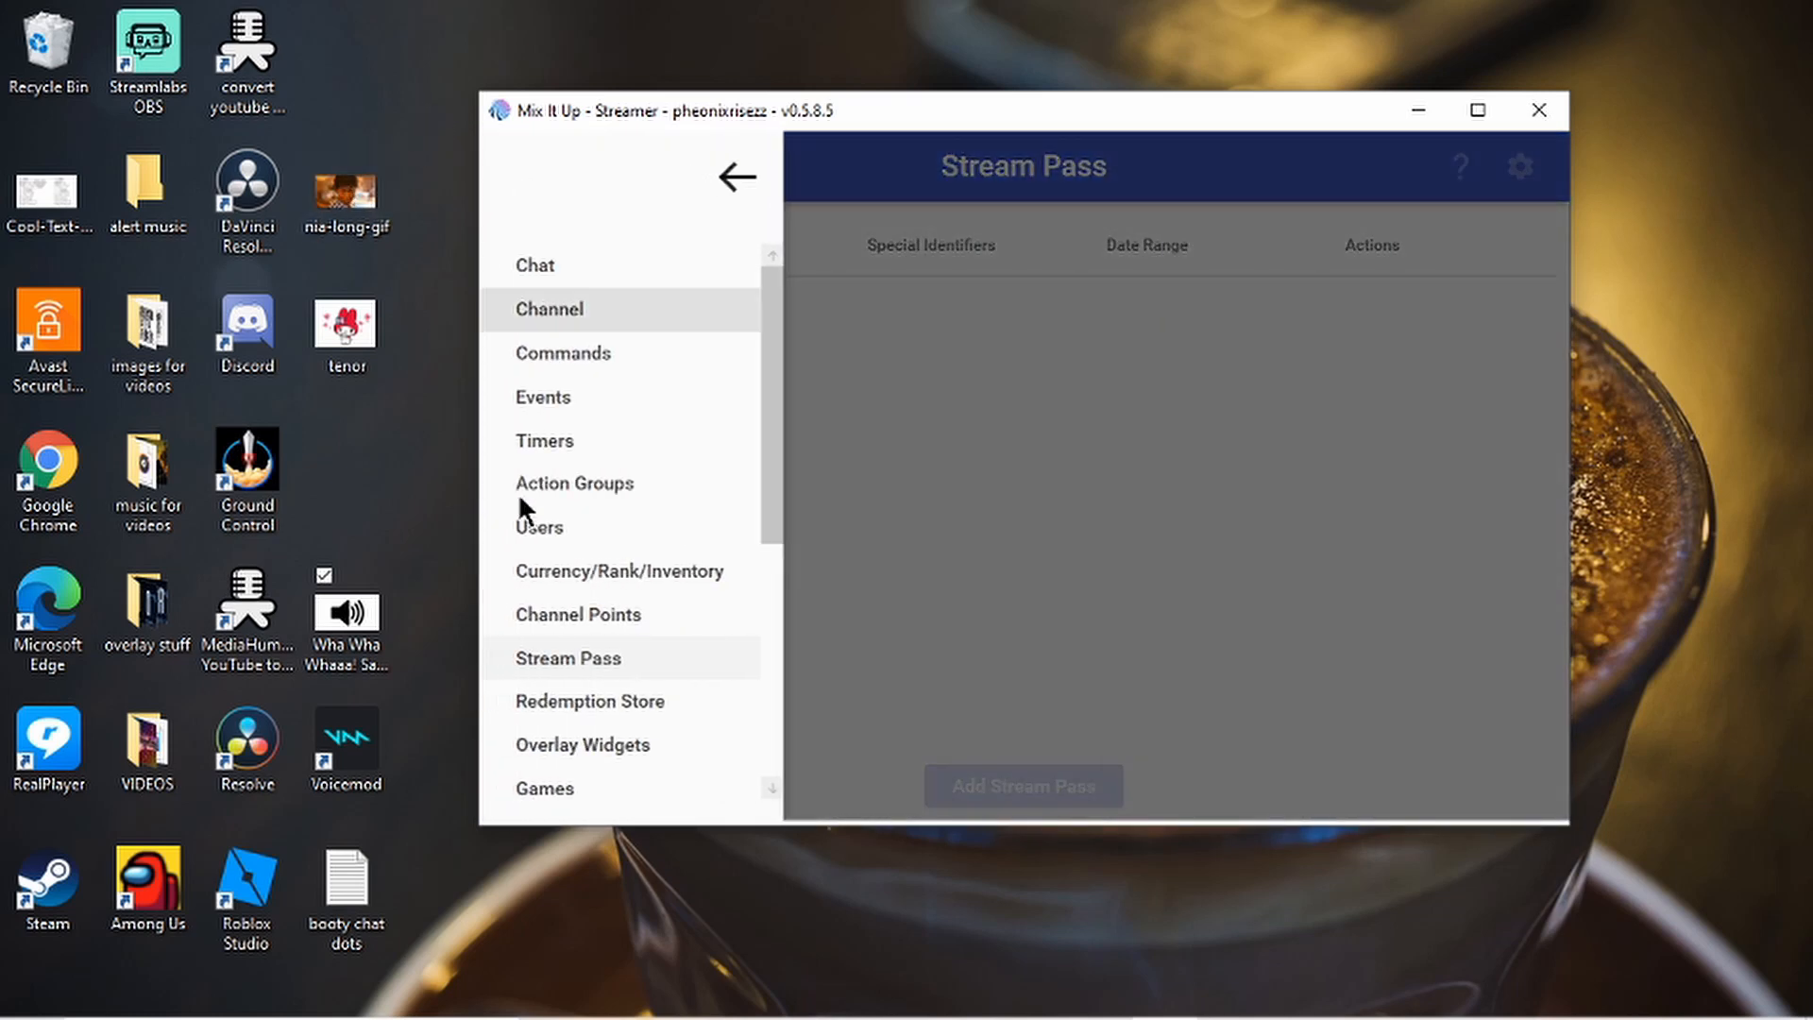
{"action": "left_click", "coordinate": [710, 180]}
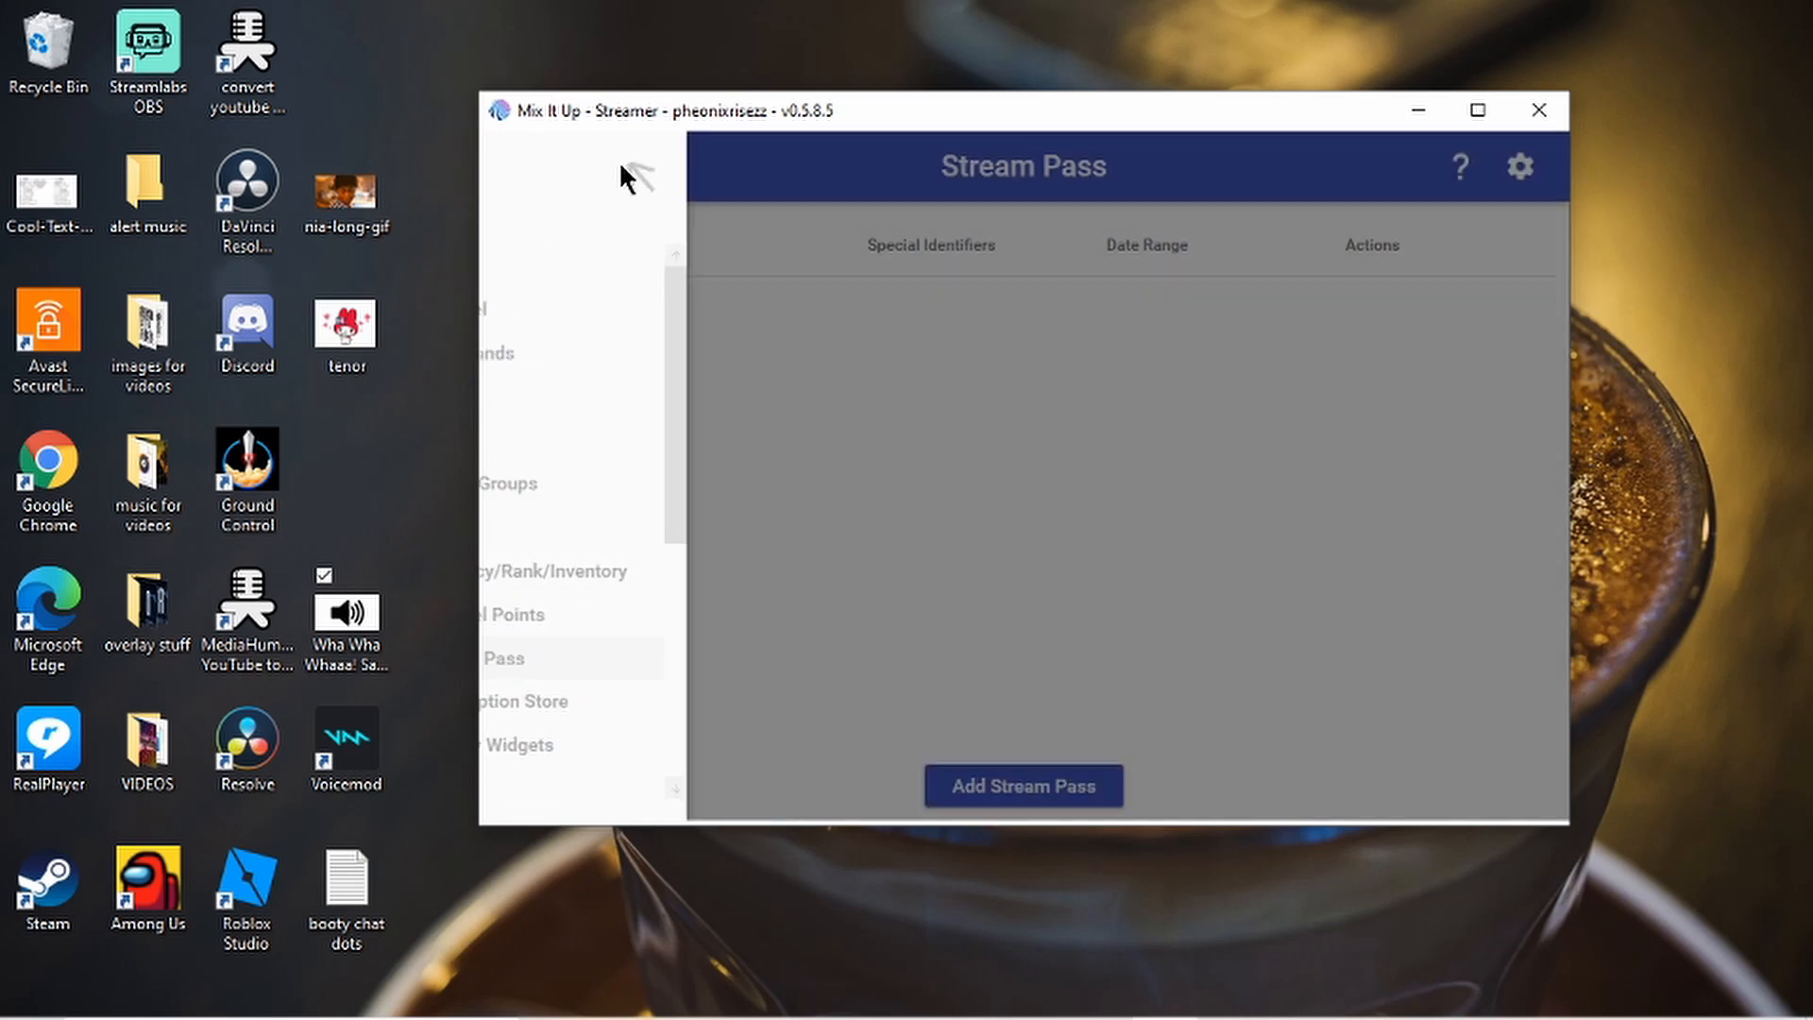
- Go to the Services page and review the Overlay service's connection details and streaming software source name
{"action": "left_click", "coordinate": [525, 172]}
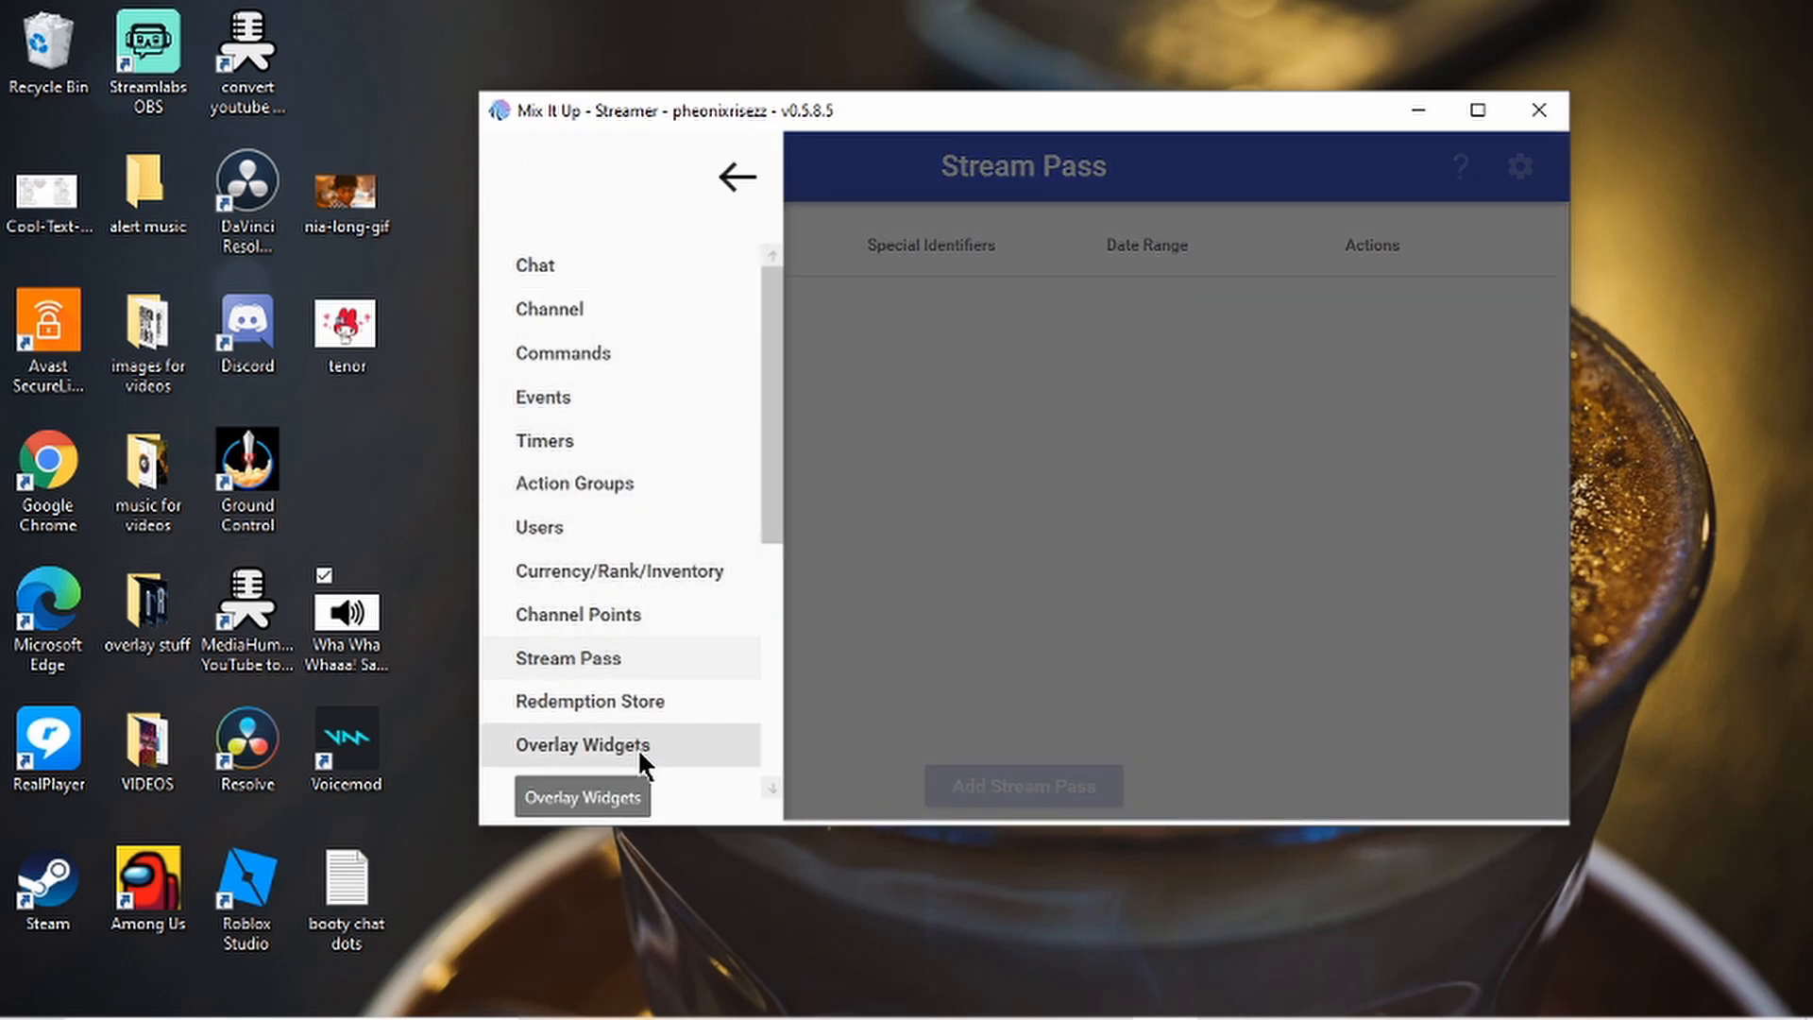
{"action": "scroll", "coordinate": [637, 748], "scroll_direction": "down", "scroll_amount": 10}
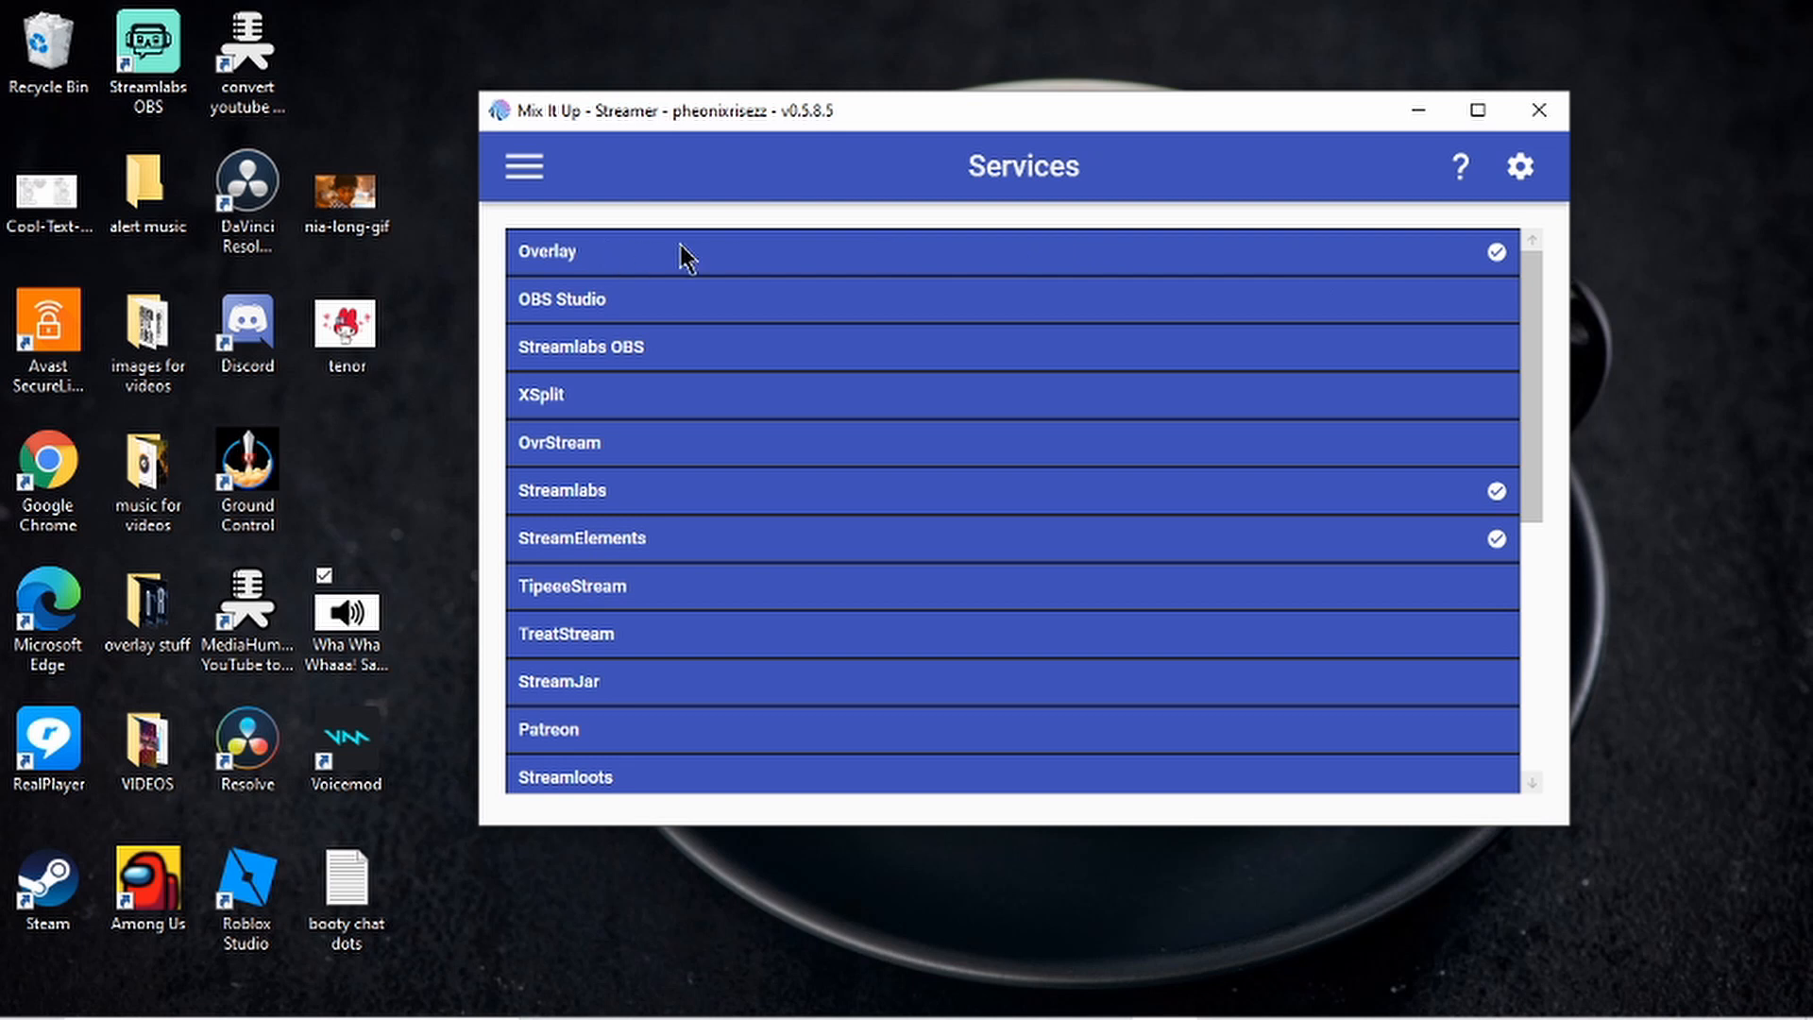
{"action": "left_click", "coordinate": [767, 264]}
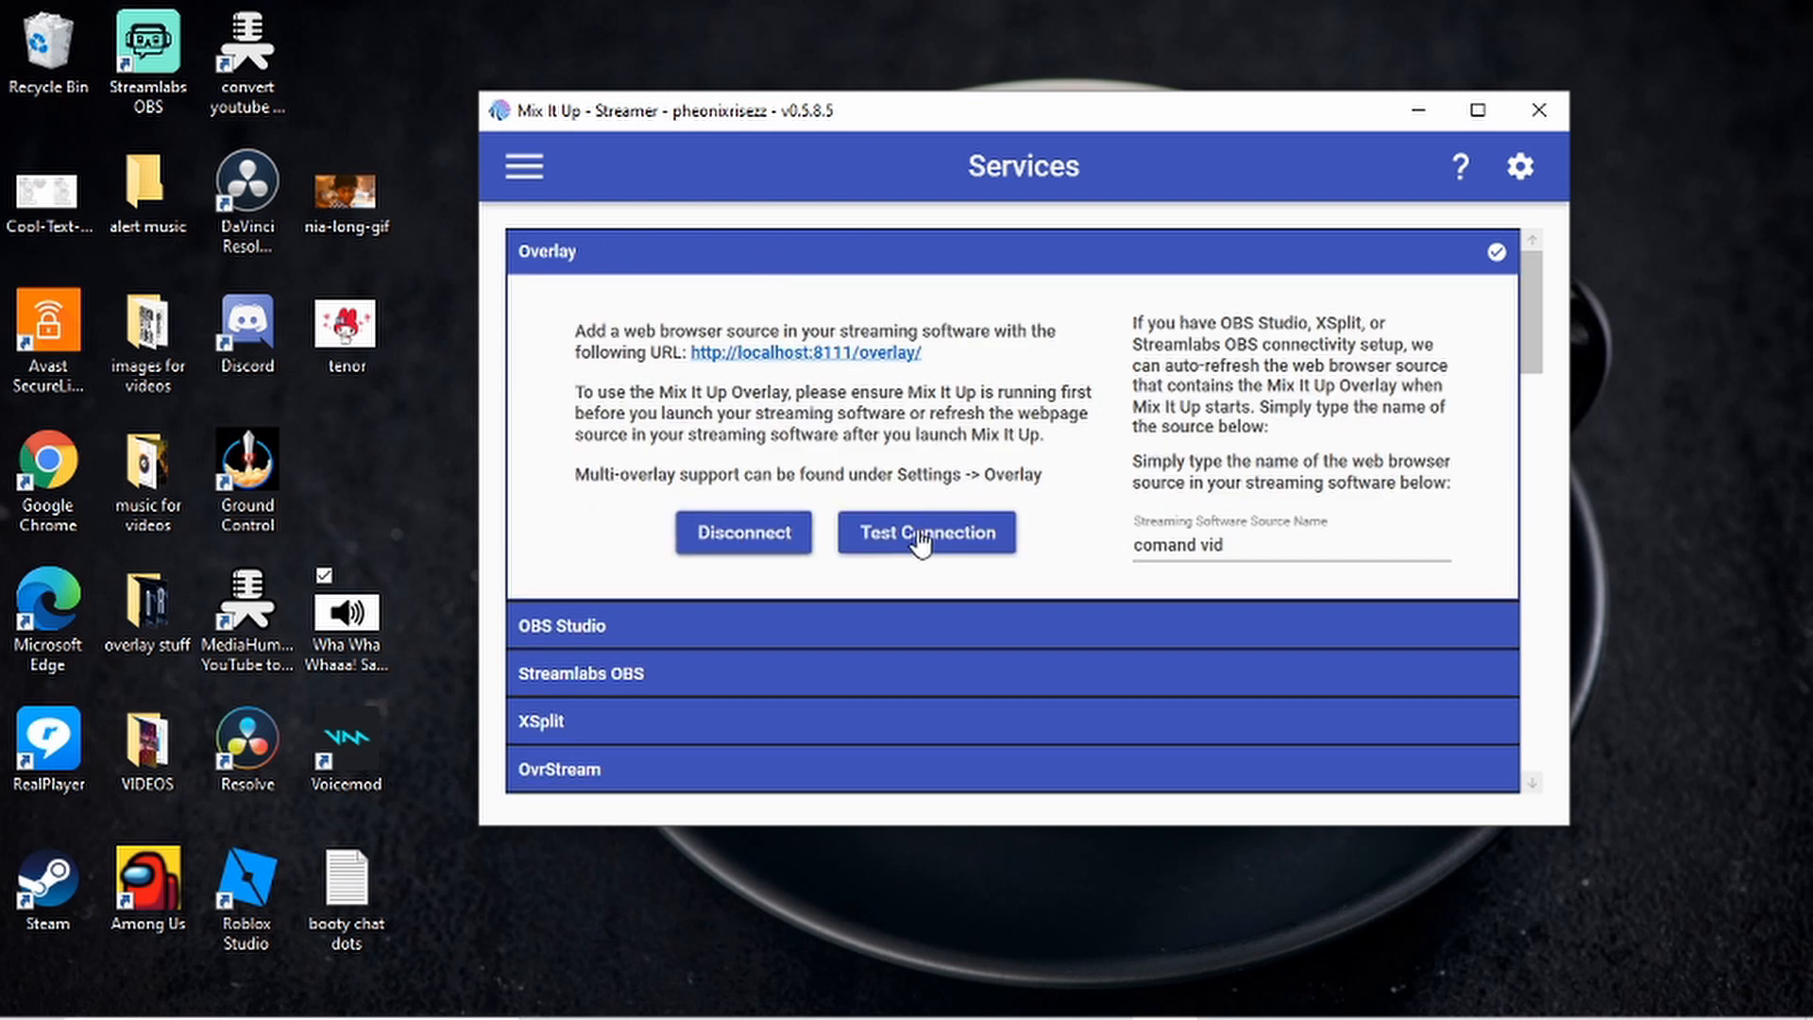
{"action": "left_click", "coordinate": [1230, 549]}
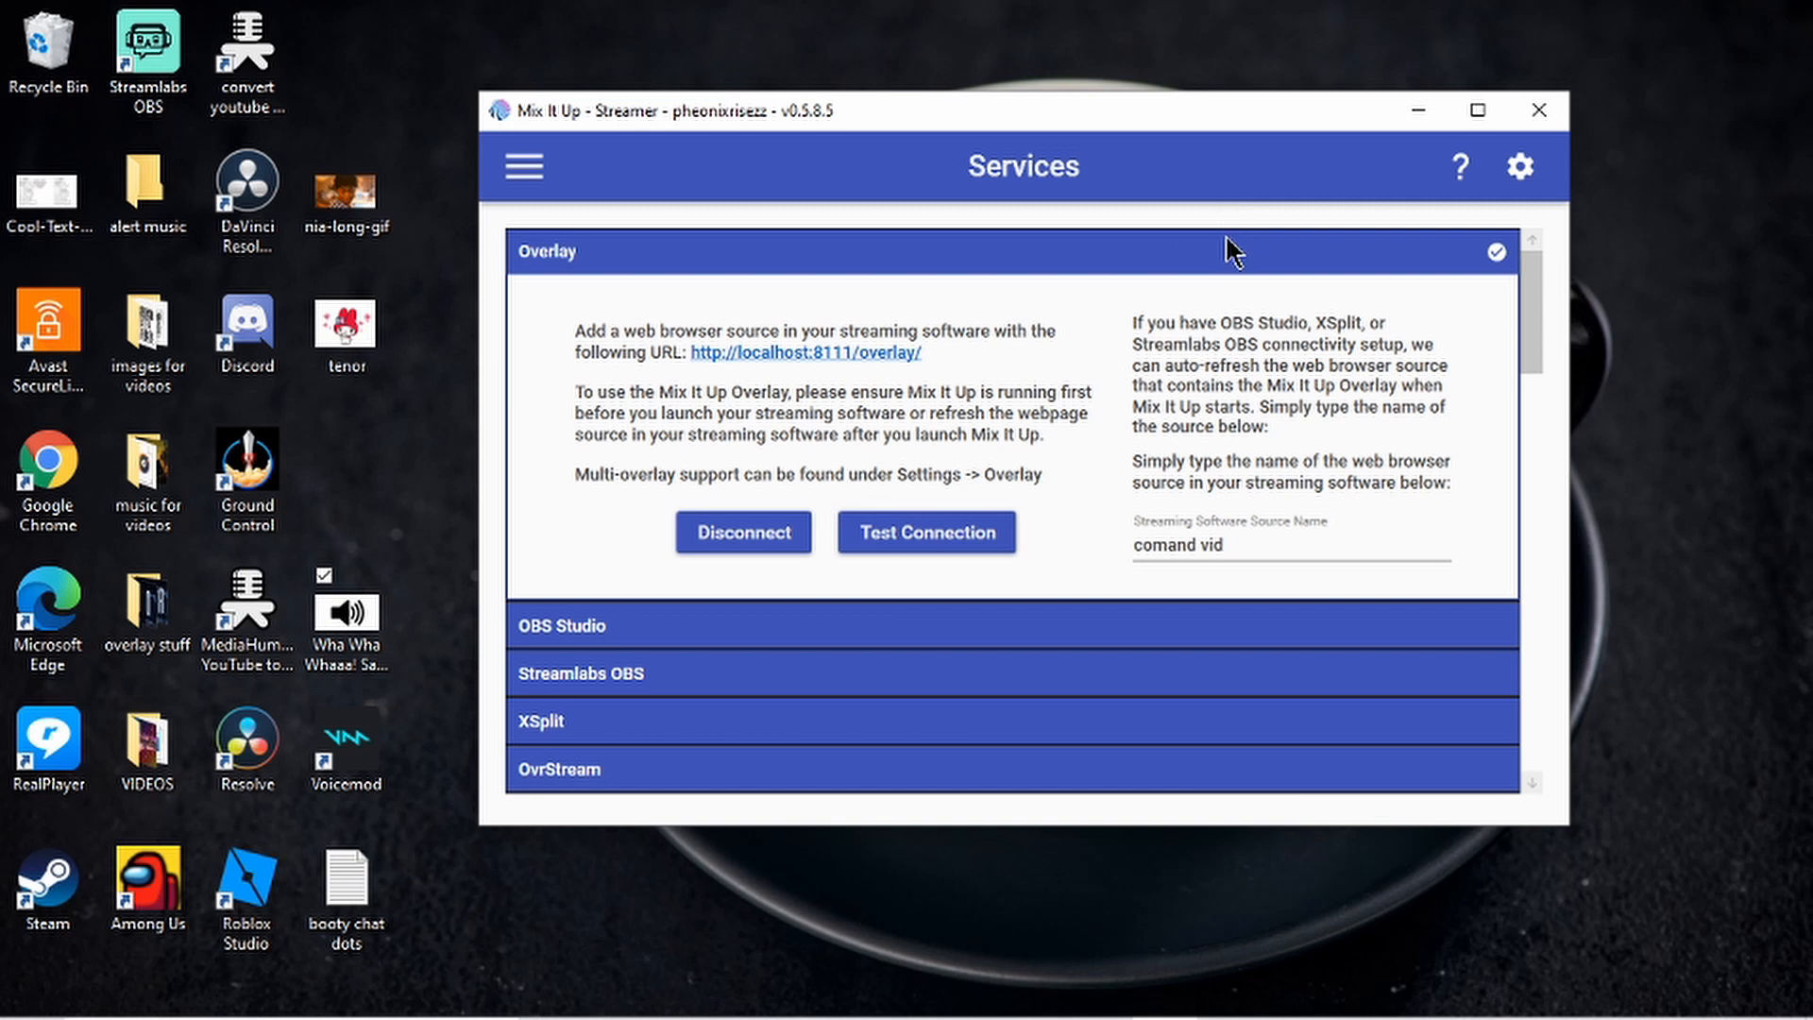
{"action": "left_click", "coordinate": [1101, 261]}
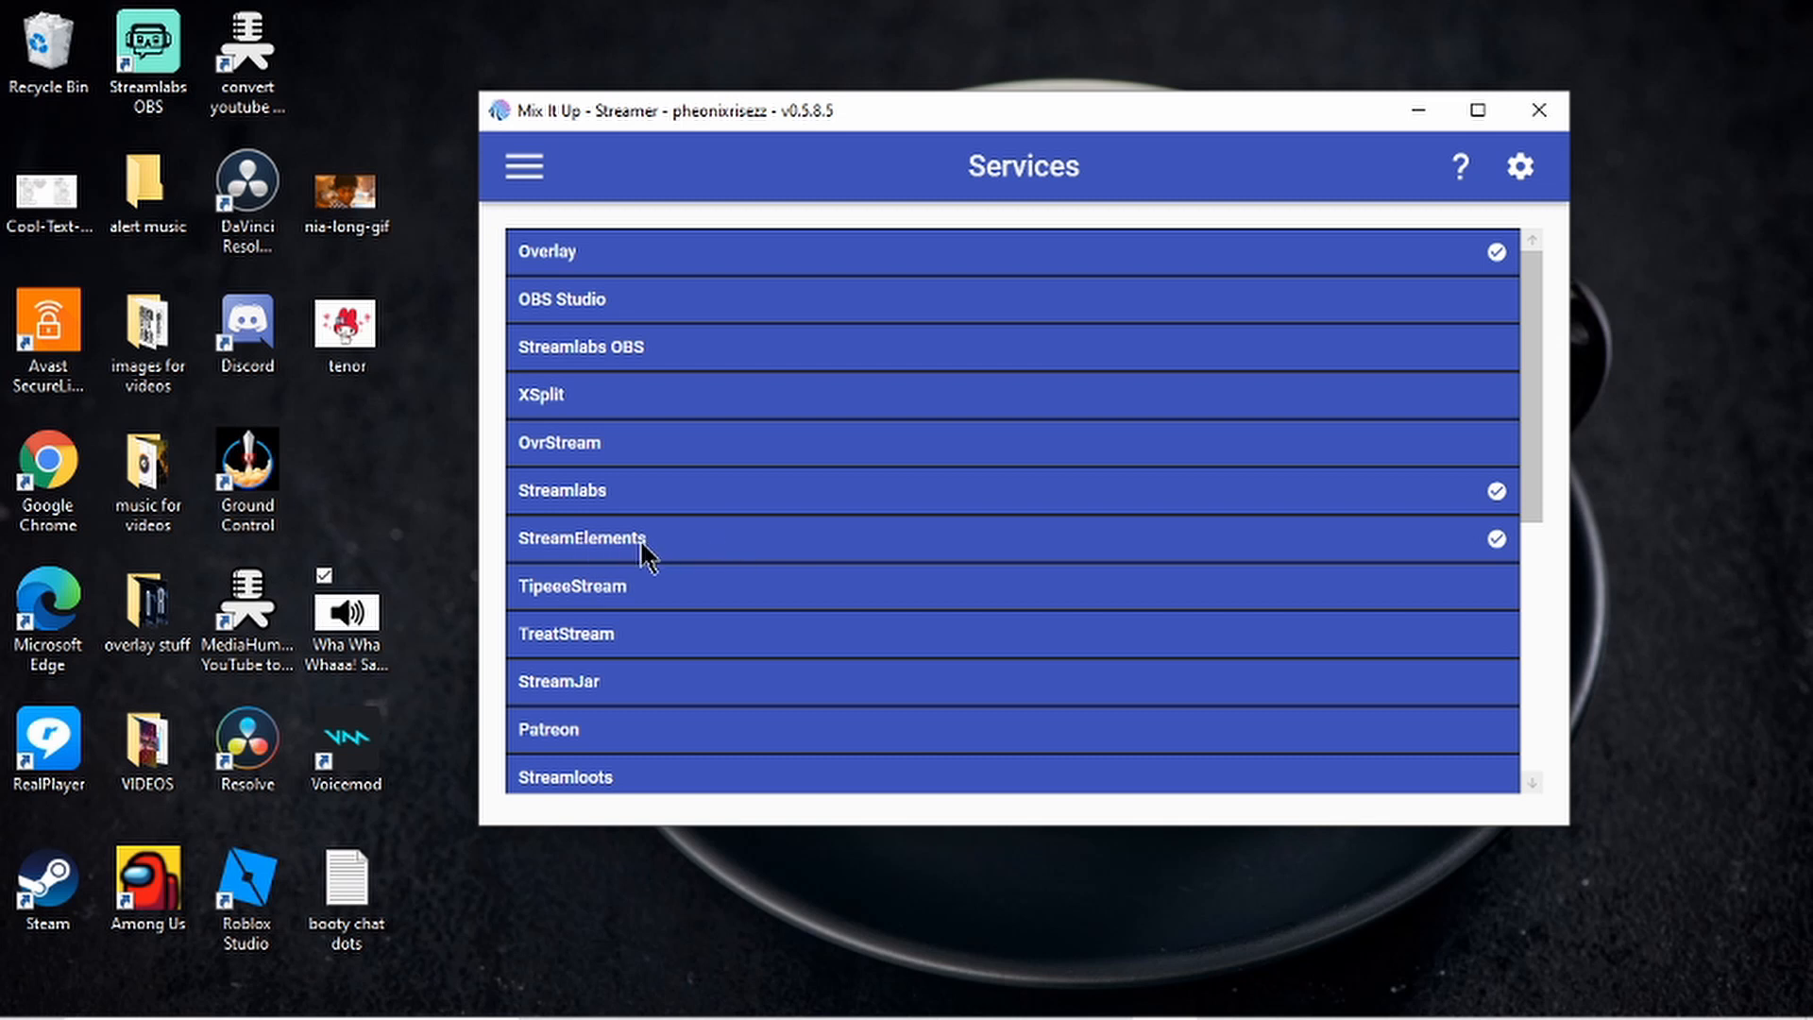
- Connect the Streamlabs OBS service and collapse its section
{"action": "left_click", "coordinate": [609, 359]}
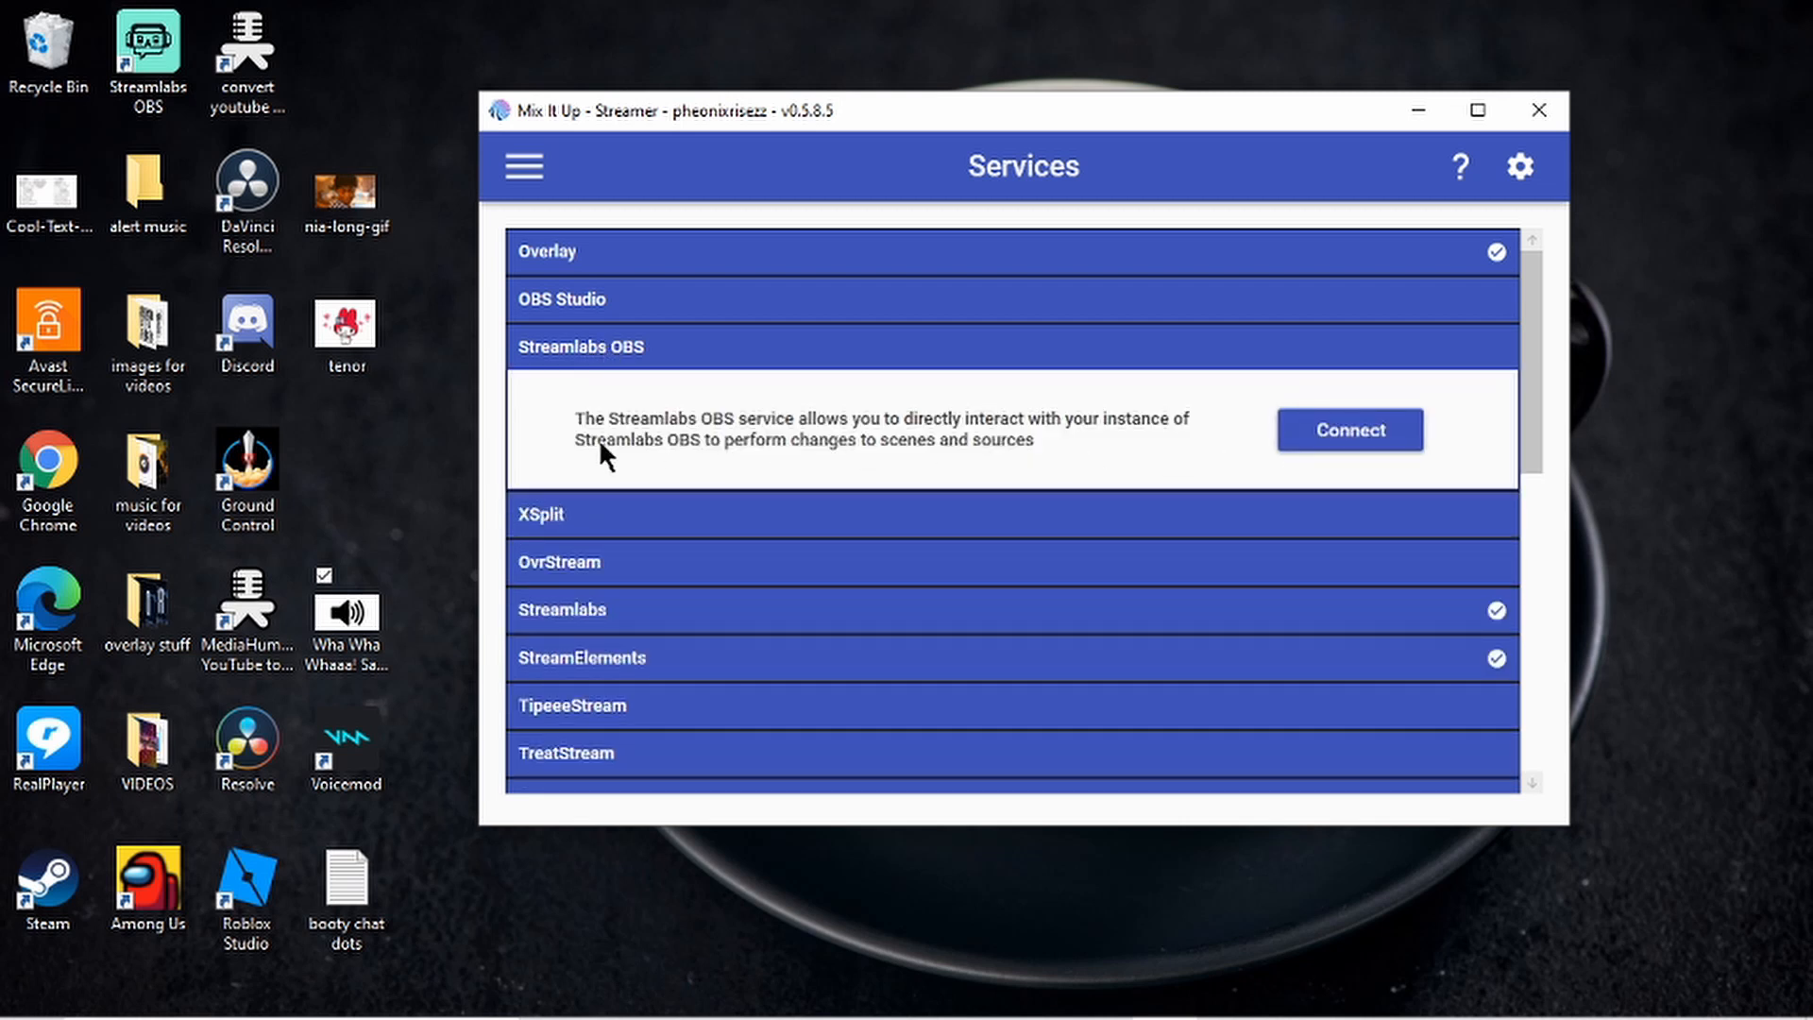
{"action": "left_click", "coordinate": [1355, 433]}
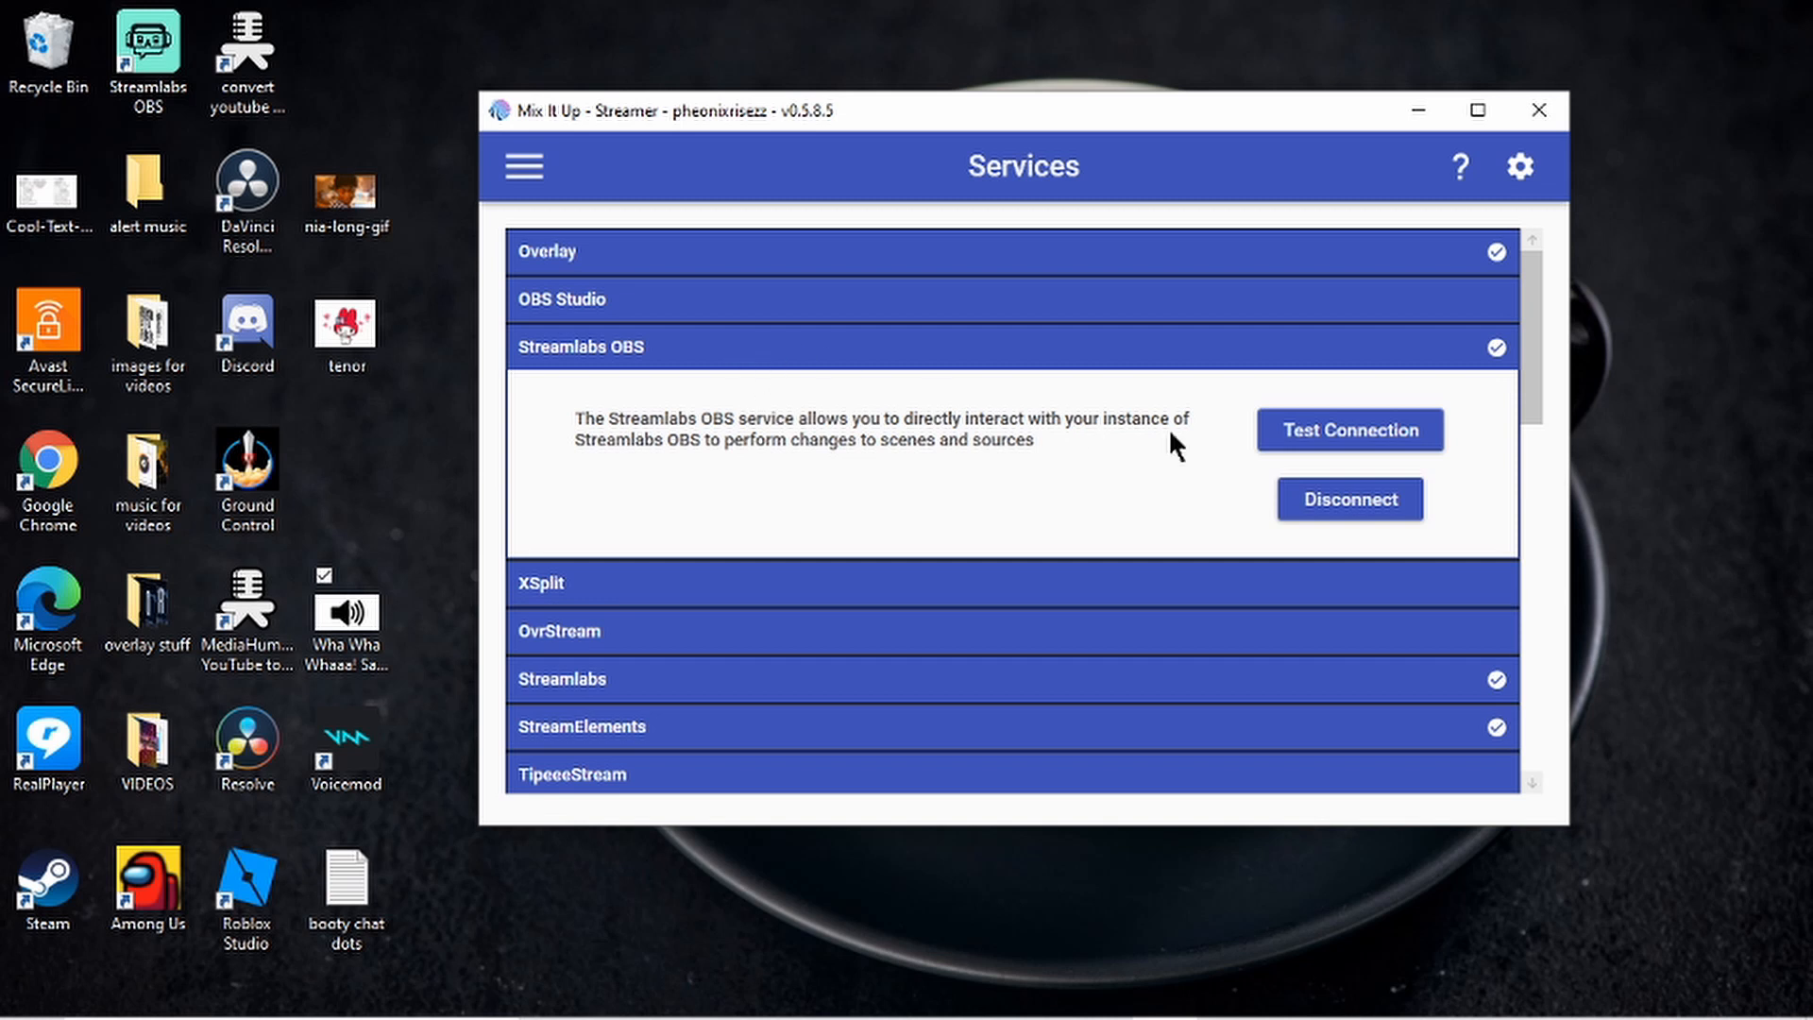
{"action": "left_click", "coordinate": [1223, 357]}
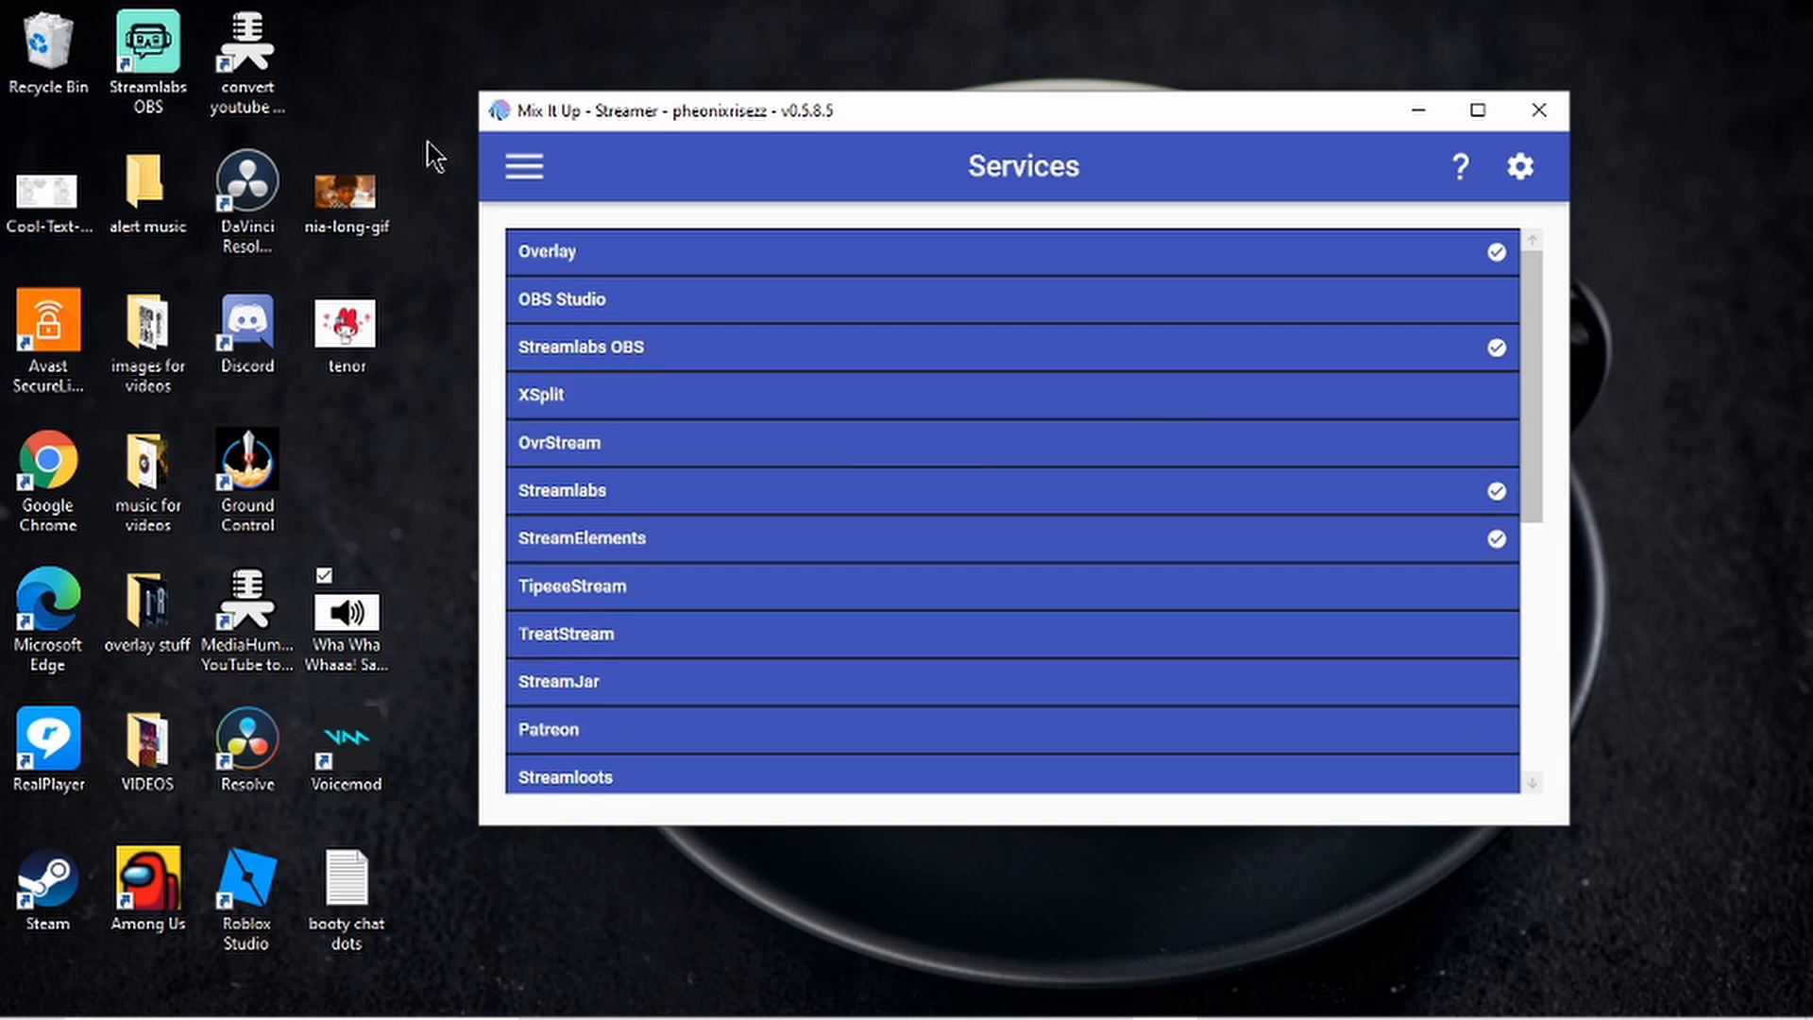
- Go to the Commands page and start a new advanced command
{"action": "left_click", "coordinate": [527, 167]}
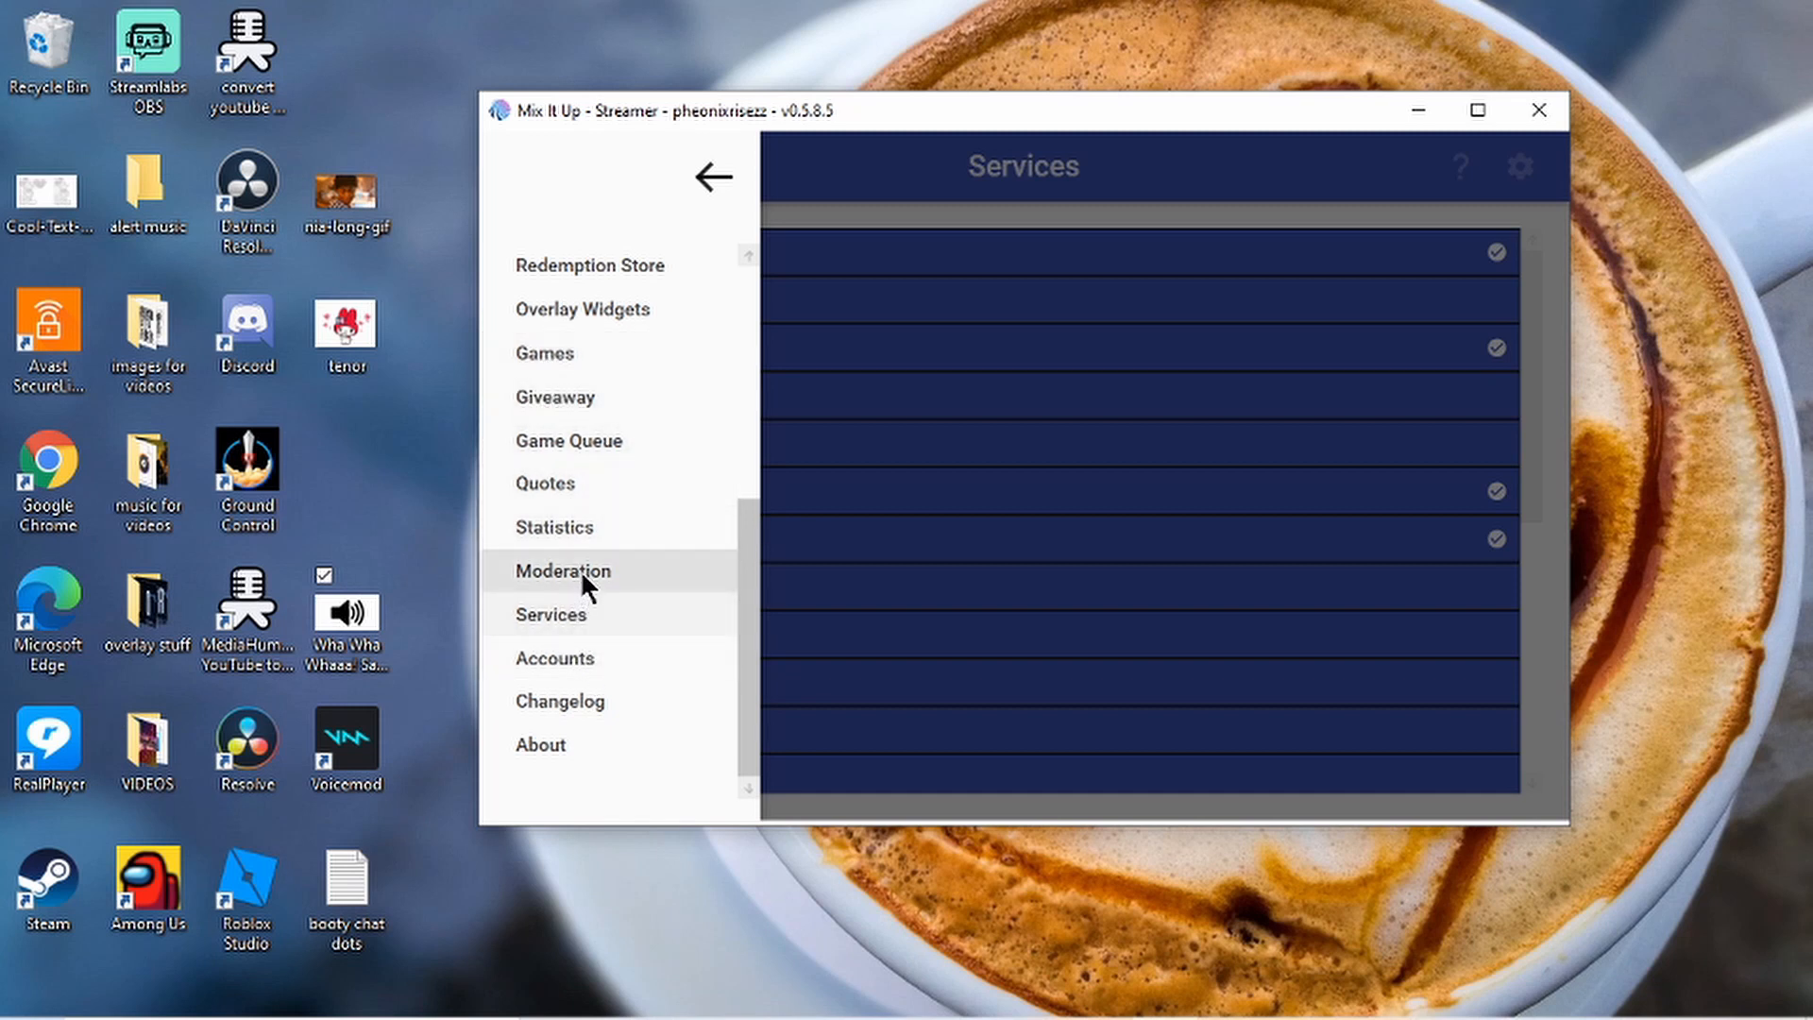
{"action": "scroll", "coordinate": [582, 576], "scroll_direction": "up", "scroll_amount": 3}
{"action": "scroll", "coordinate": [580, 569], "scroll_direction": "up", "scroll_amount": 2}
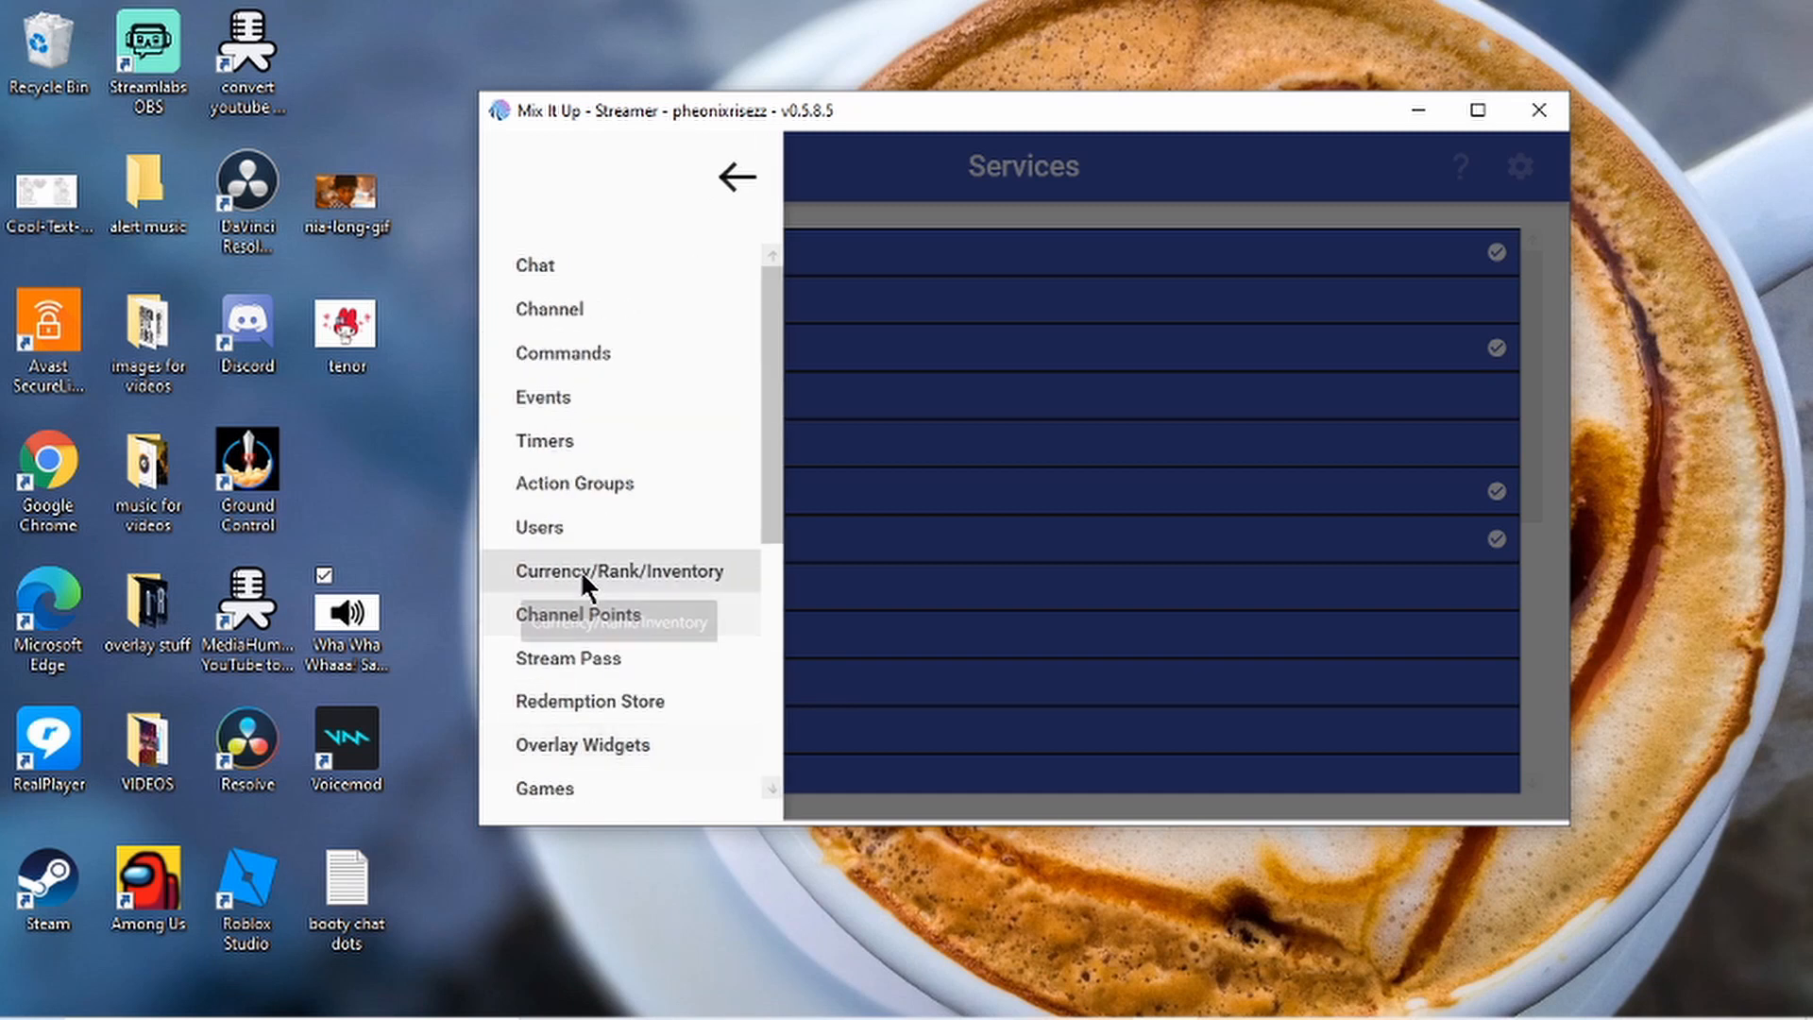
{"action": "left_click", "coordinate": [591, 352]}
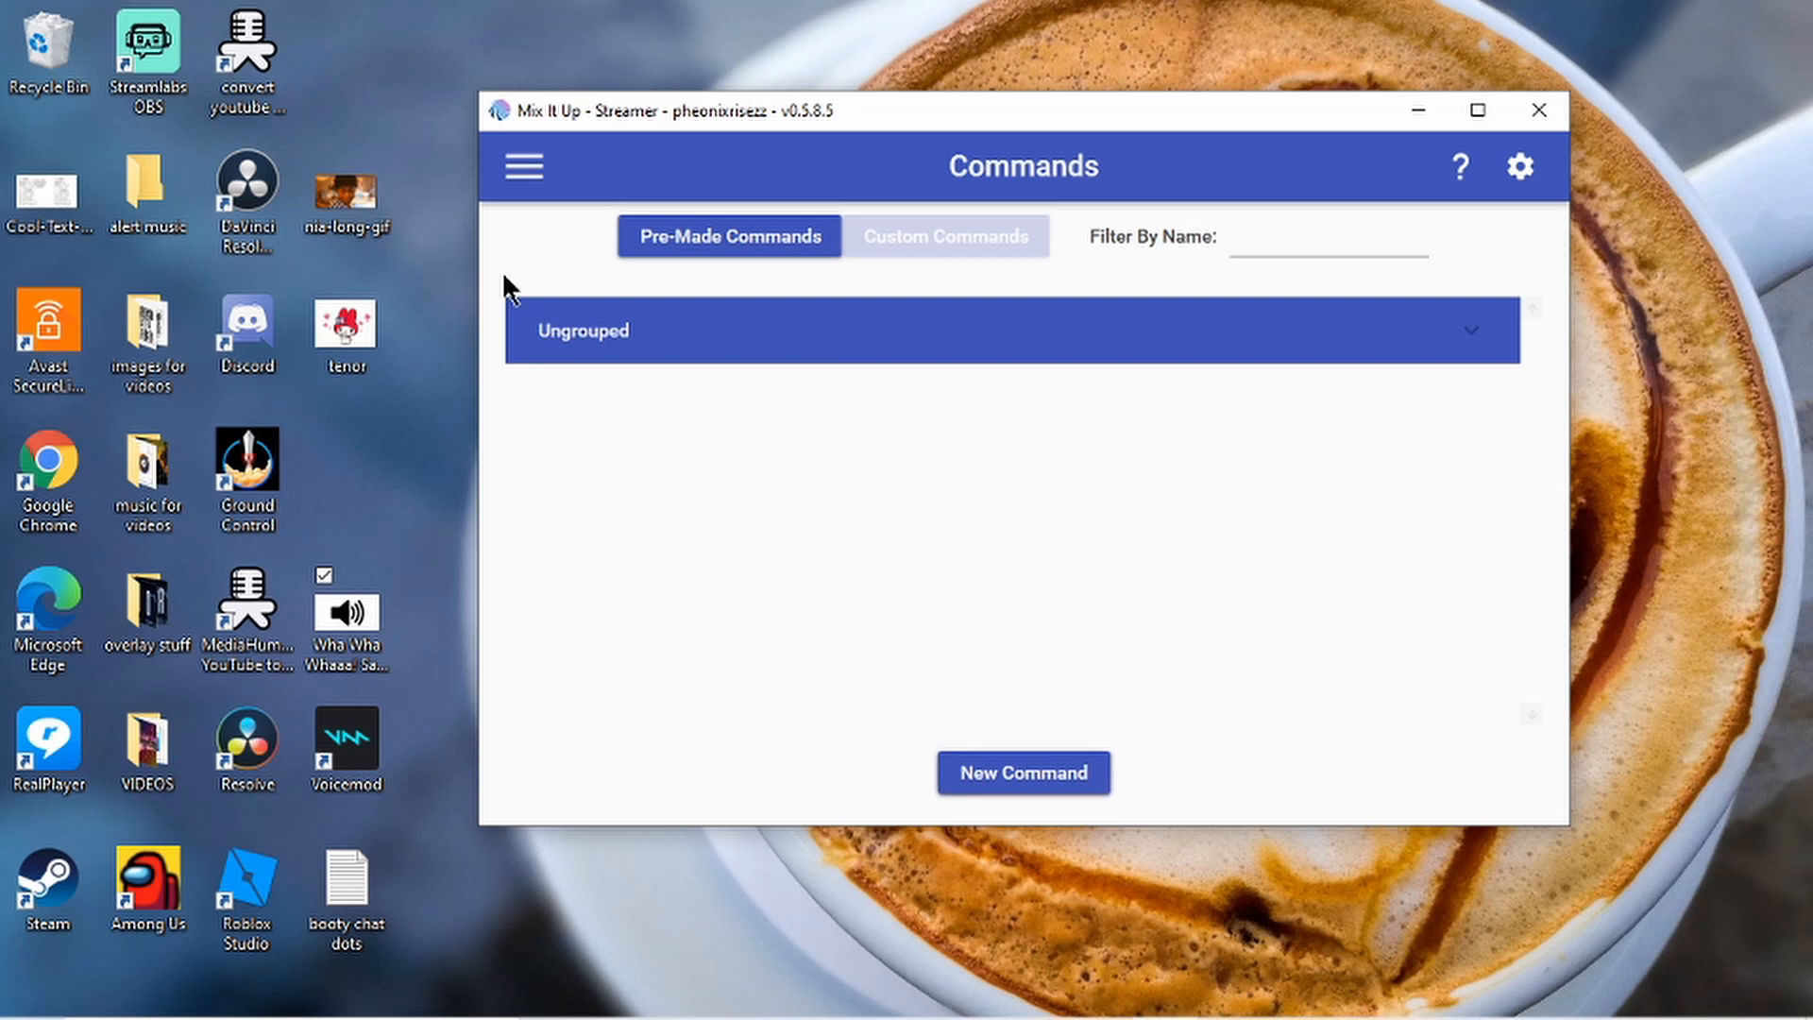
{"action": "left_click", "coordinate": [1048, 766]}
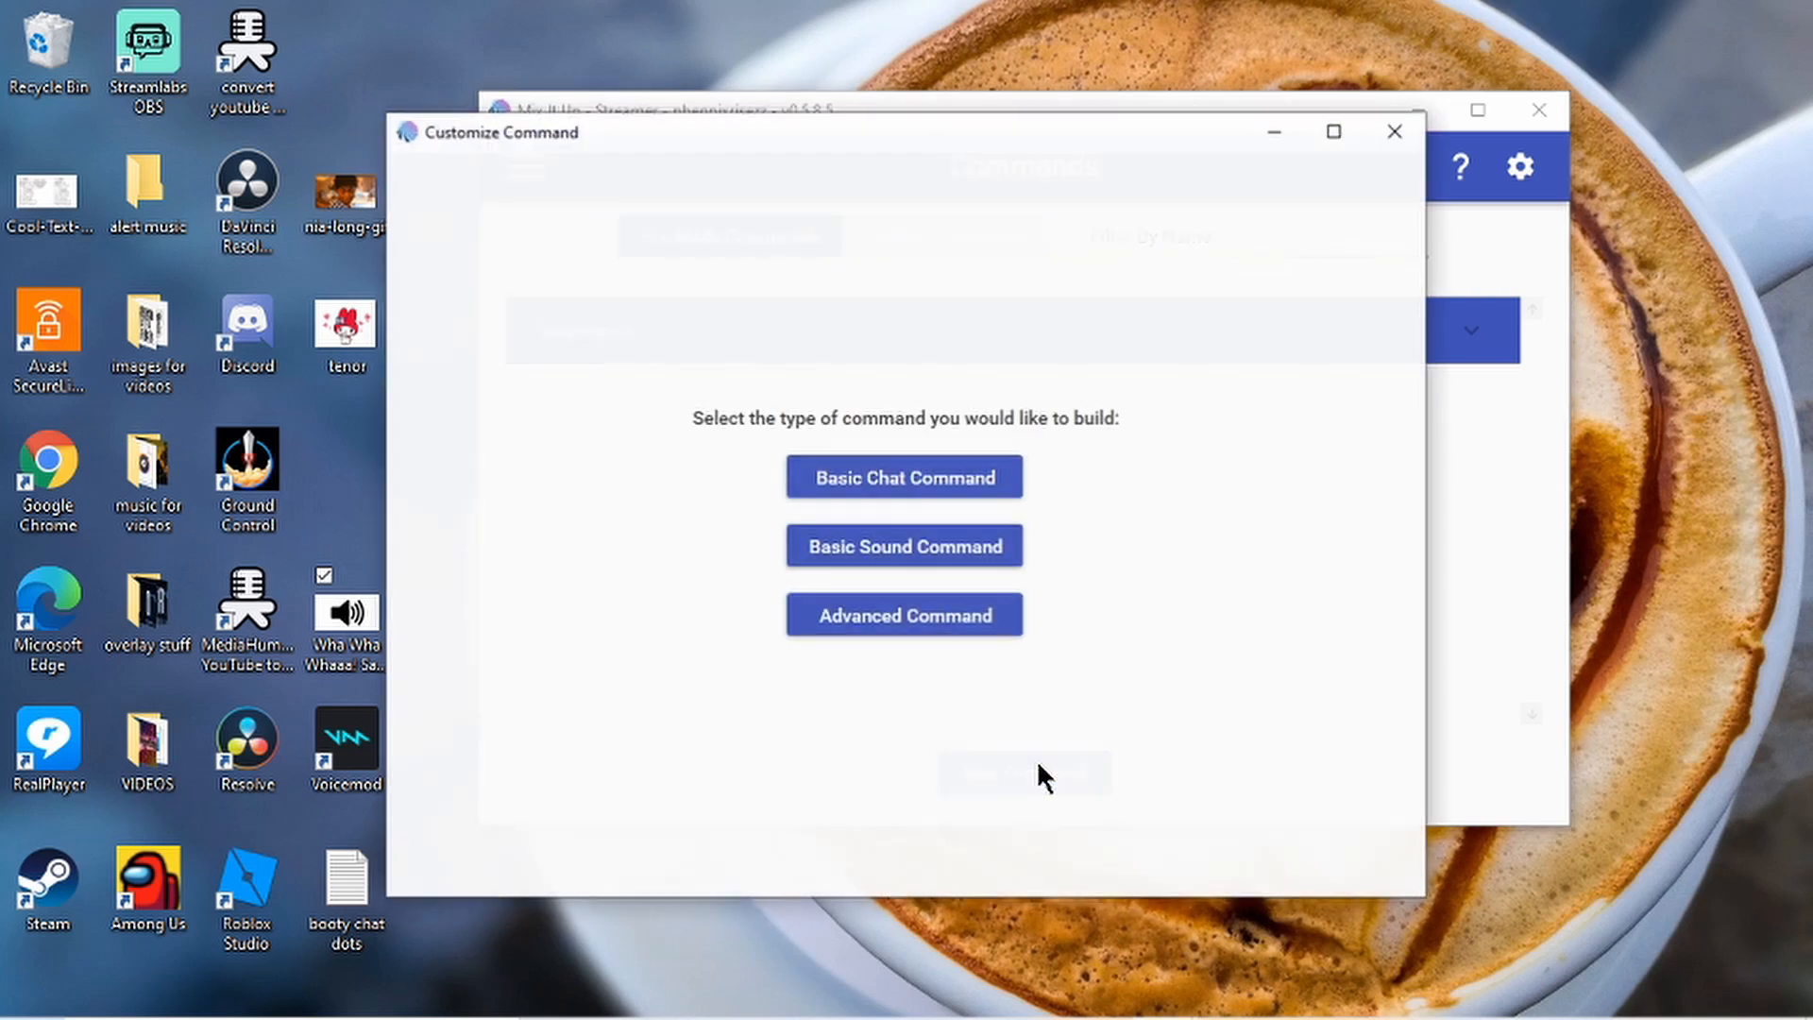
{"action": "left_click", "coordinate": [876, 627]}
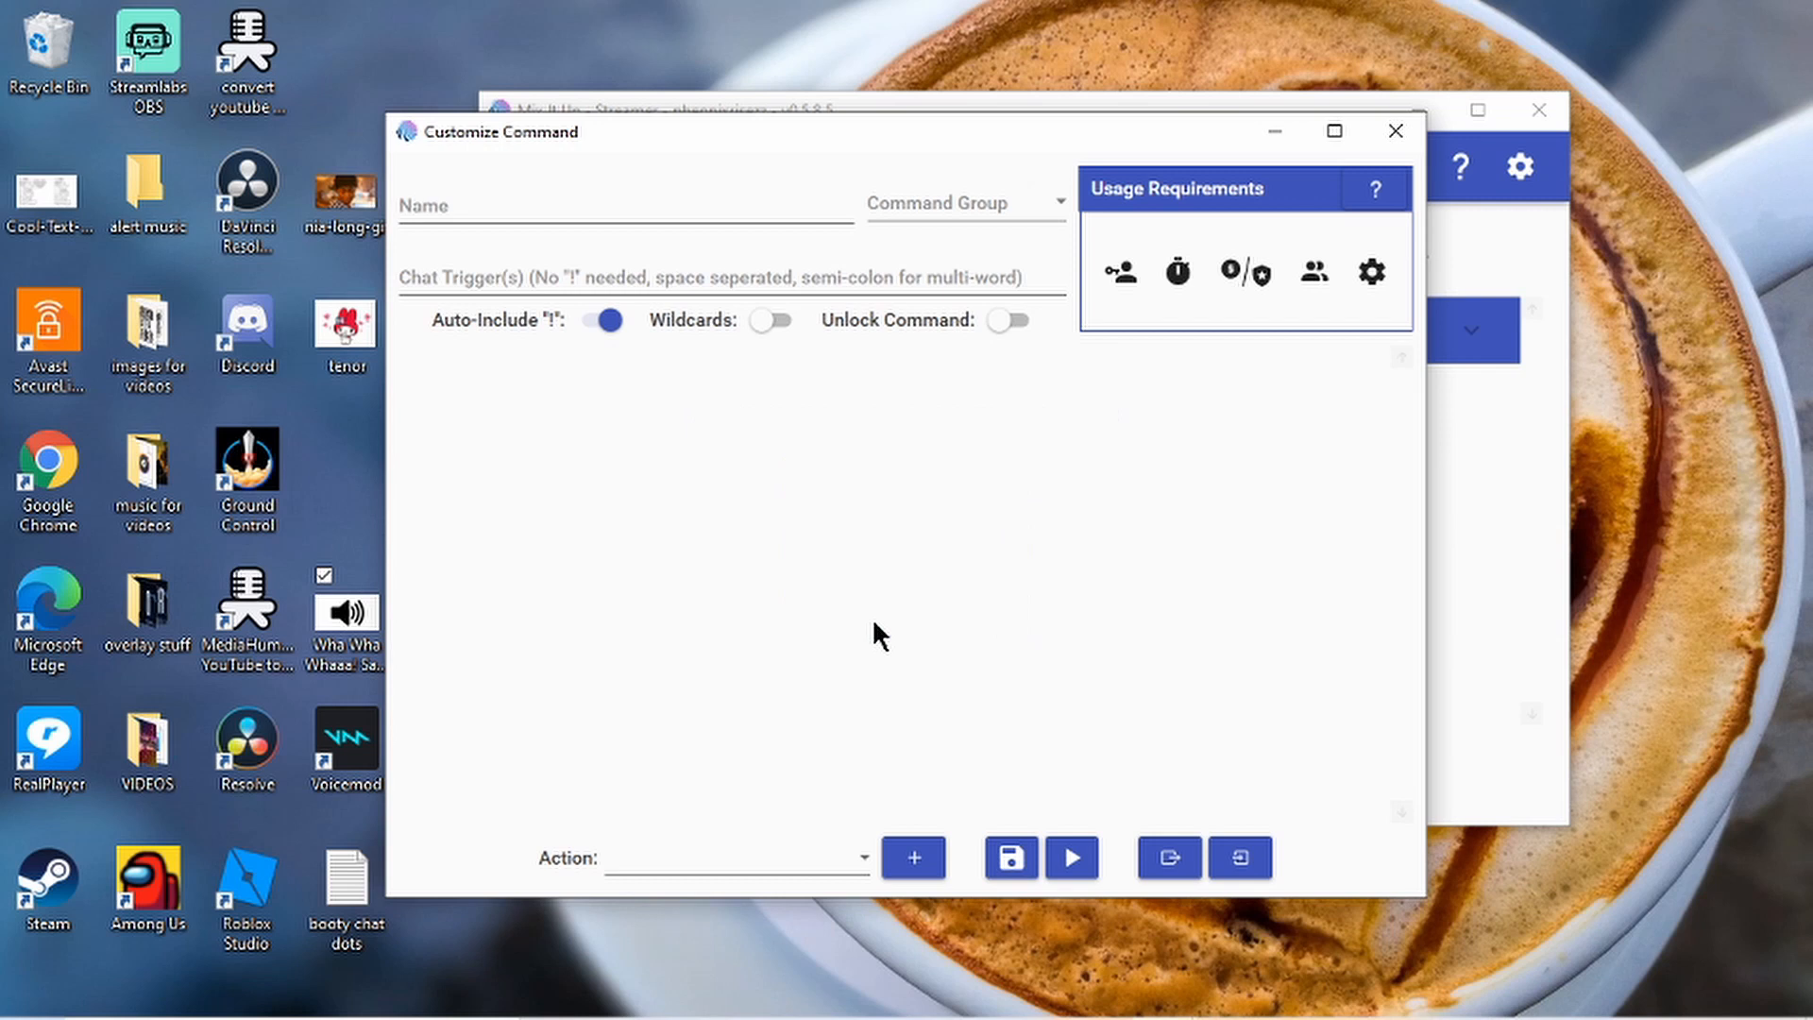
- Name the new command love and set its chat trigger to love
{"action": "left_click", "coordinate": [478, 202]}
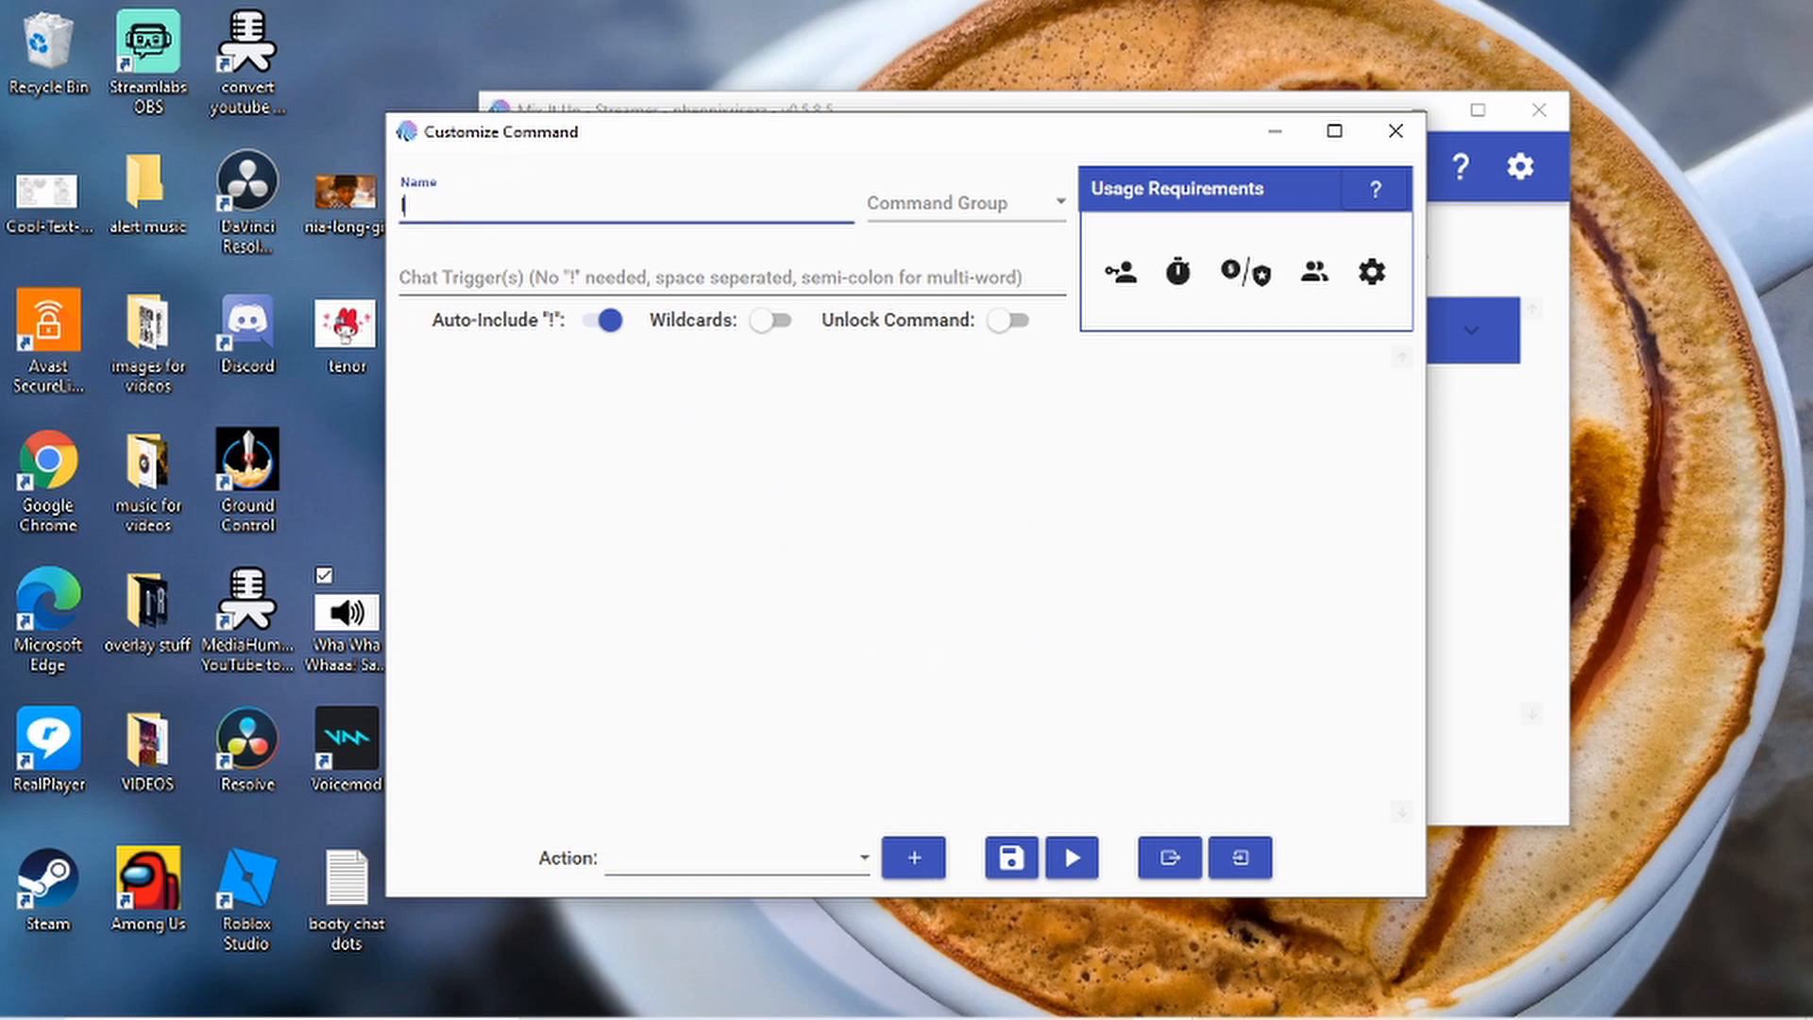
{"action": "type", "text": "love"}
{"action": "left_click", "coordinate": [552, 269]}
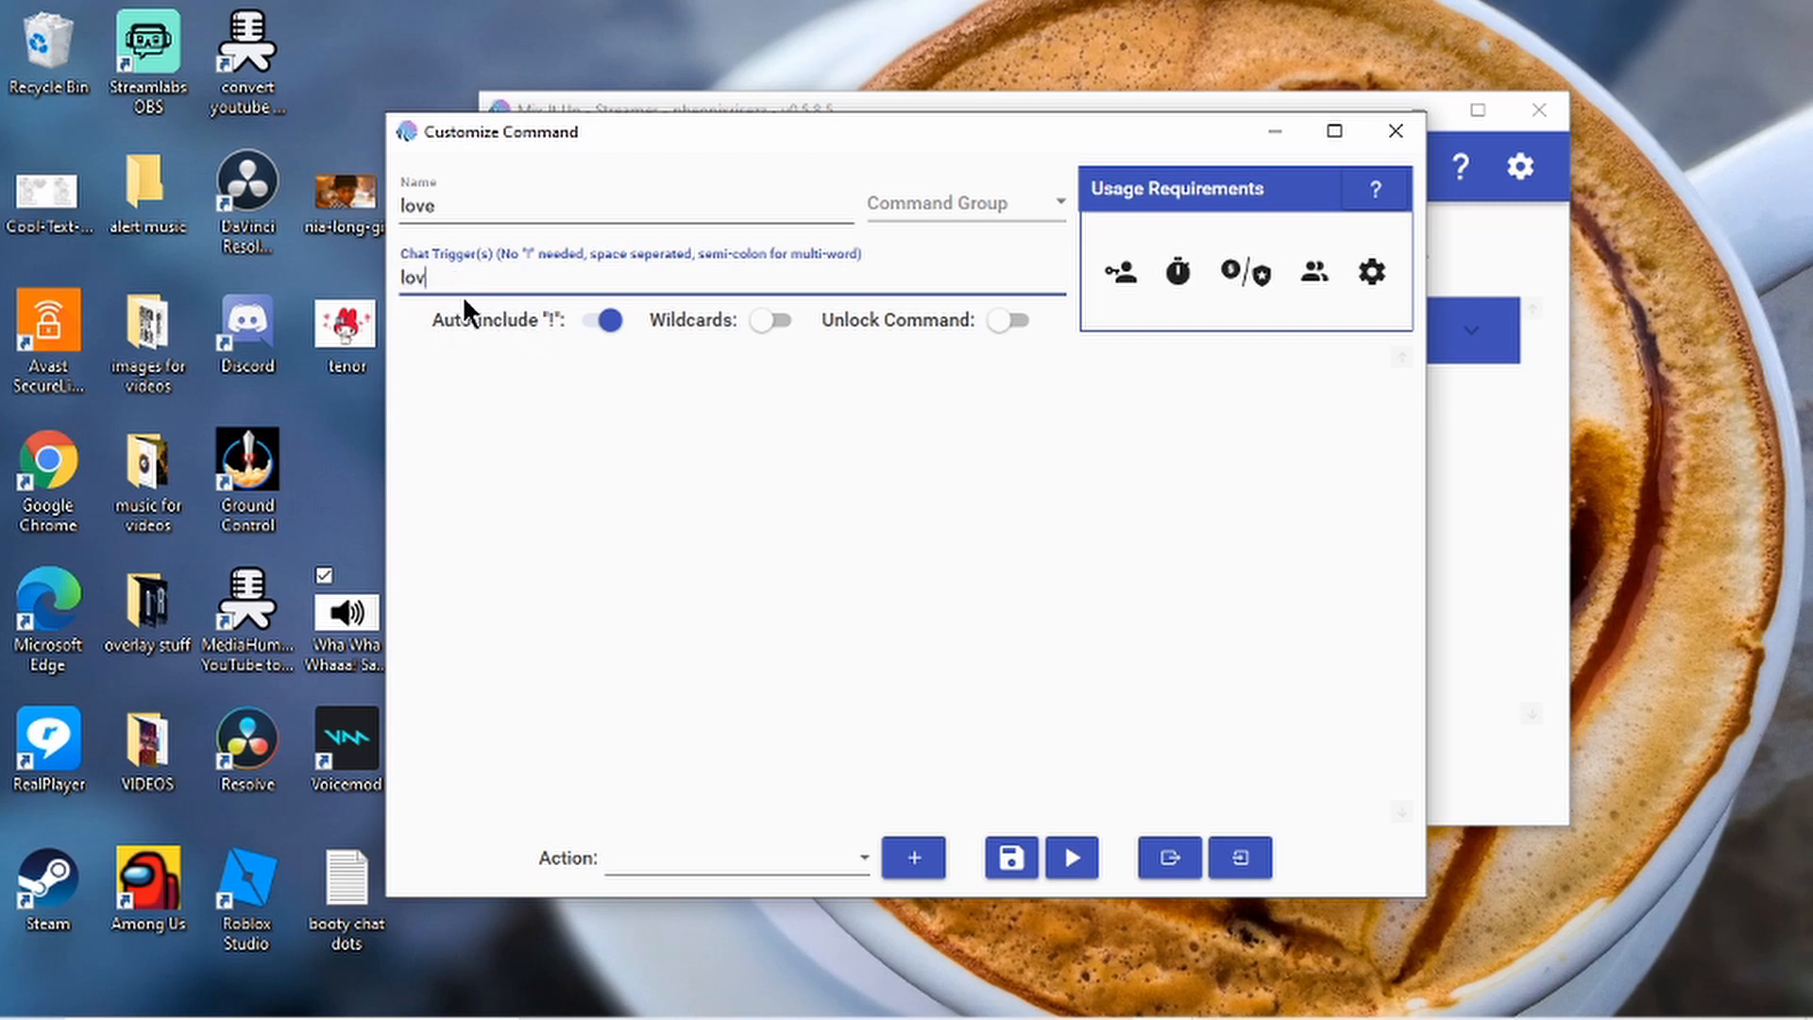
{"action": "type", "text": "e"}
- Add an Overlay (Images & Videos) action to the love command
{"action": "left_click", "coordinate": [862, 861]}
{"action": "scroll", "coordinate": [779, 685], "scroll_direction": "up", "scroll_amount": 1}
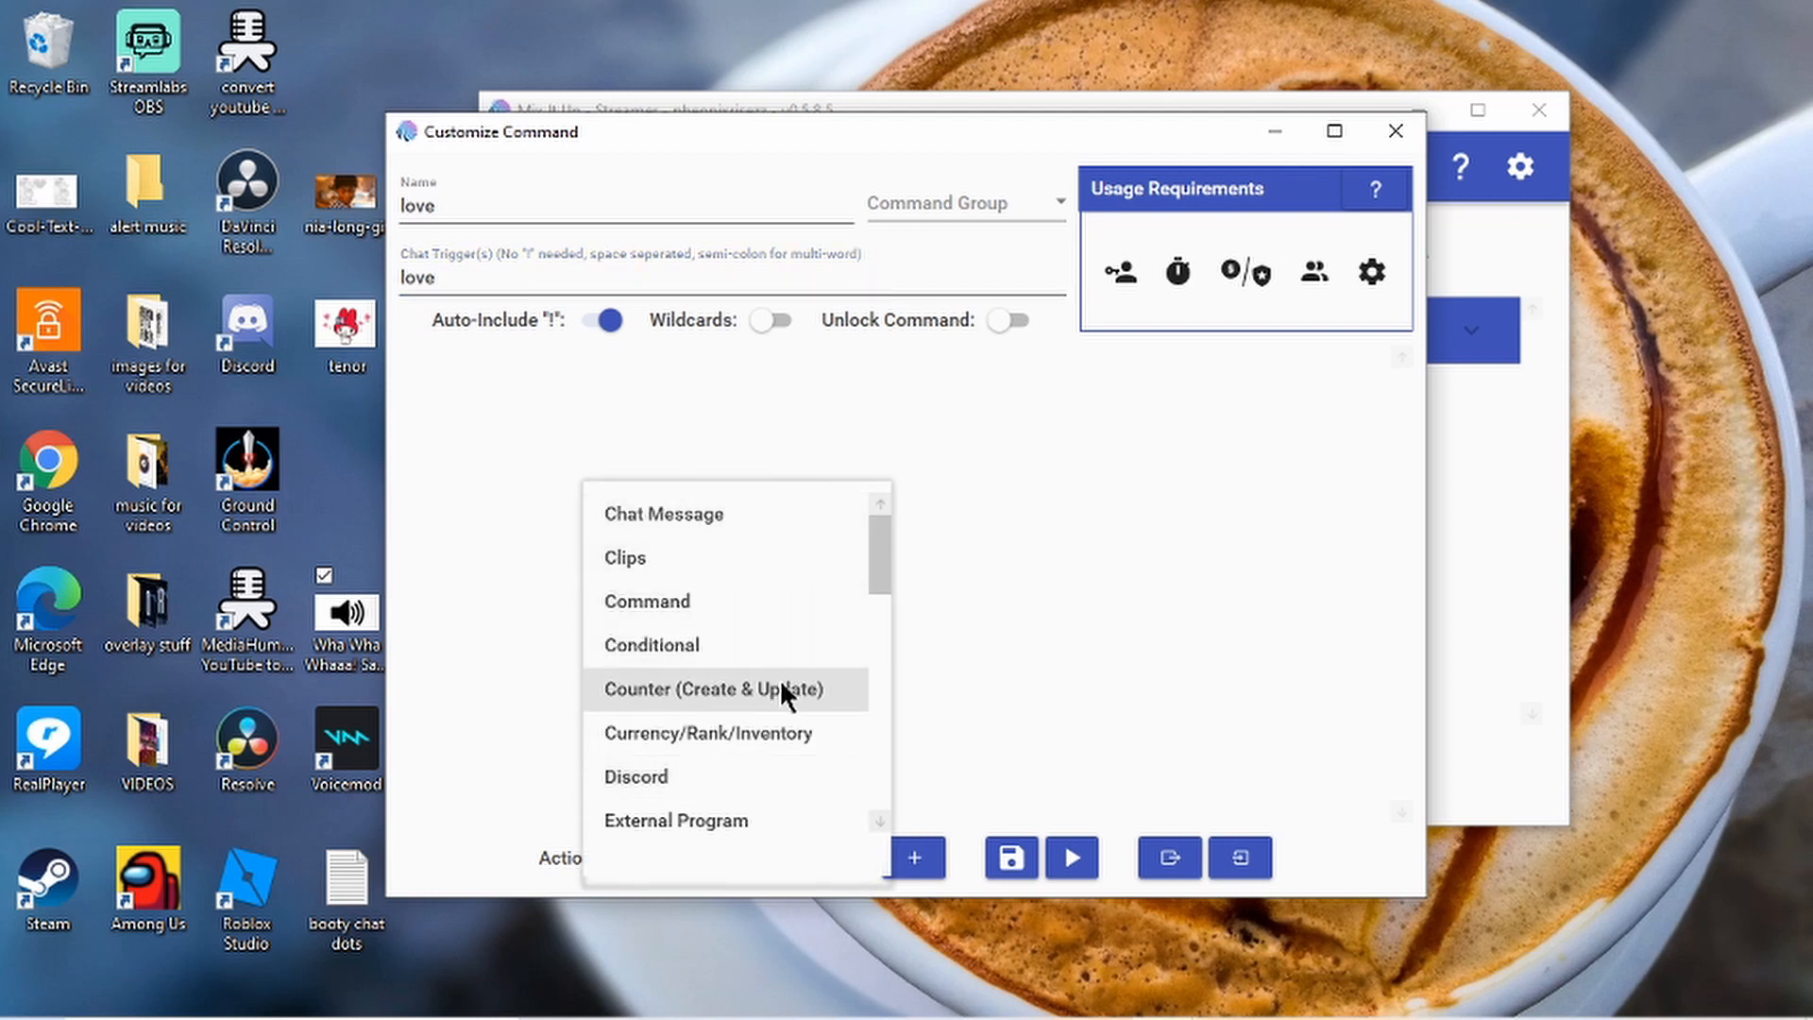
{"action": "scroll", "coordinate": [779, 683], "scroll_direction": "down", "scroll_amount": 2}
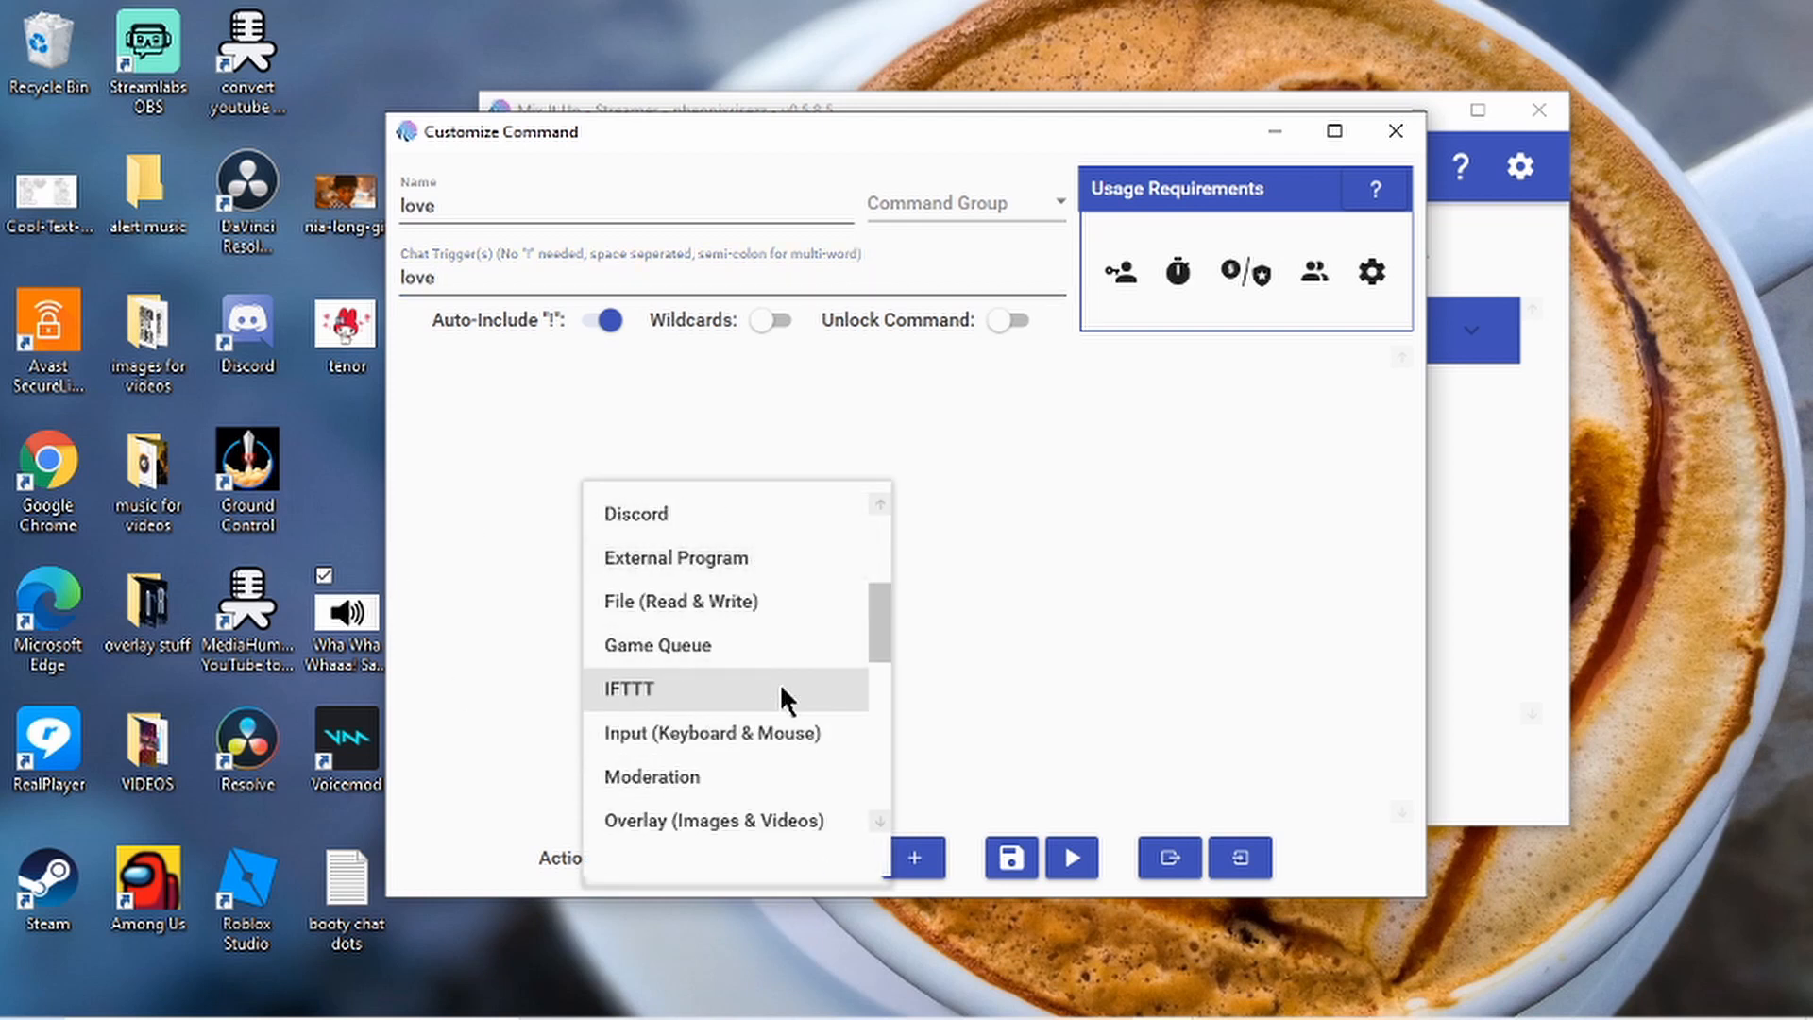
{"action": "scroll", "coordinate": [776, 768], "scroll_direction": "down", "scroll_amount": 2}
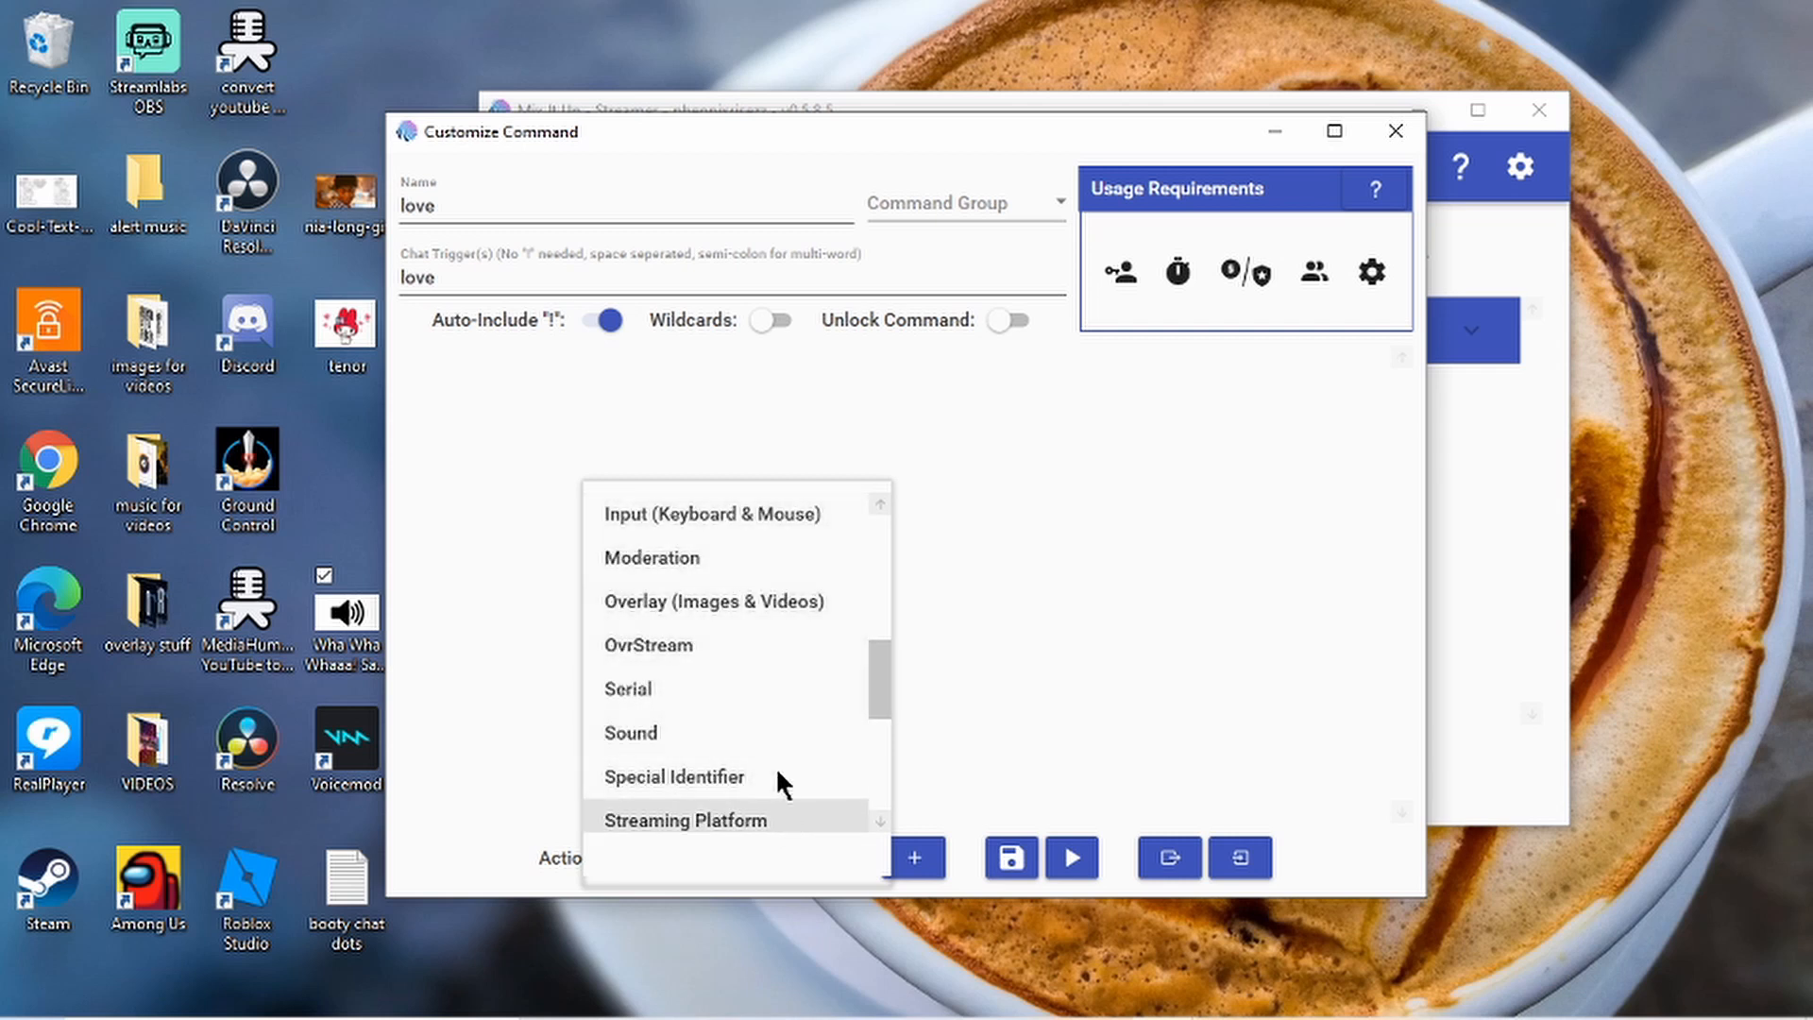
{"action": "left_click", "coordinate": [763, 604]}
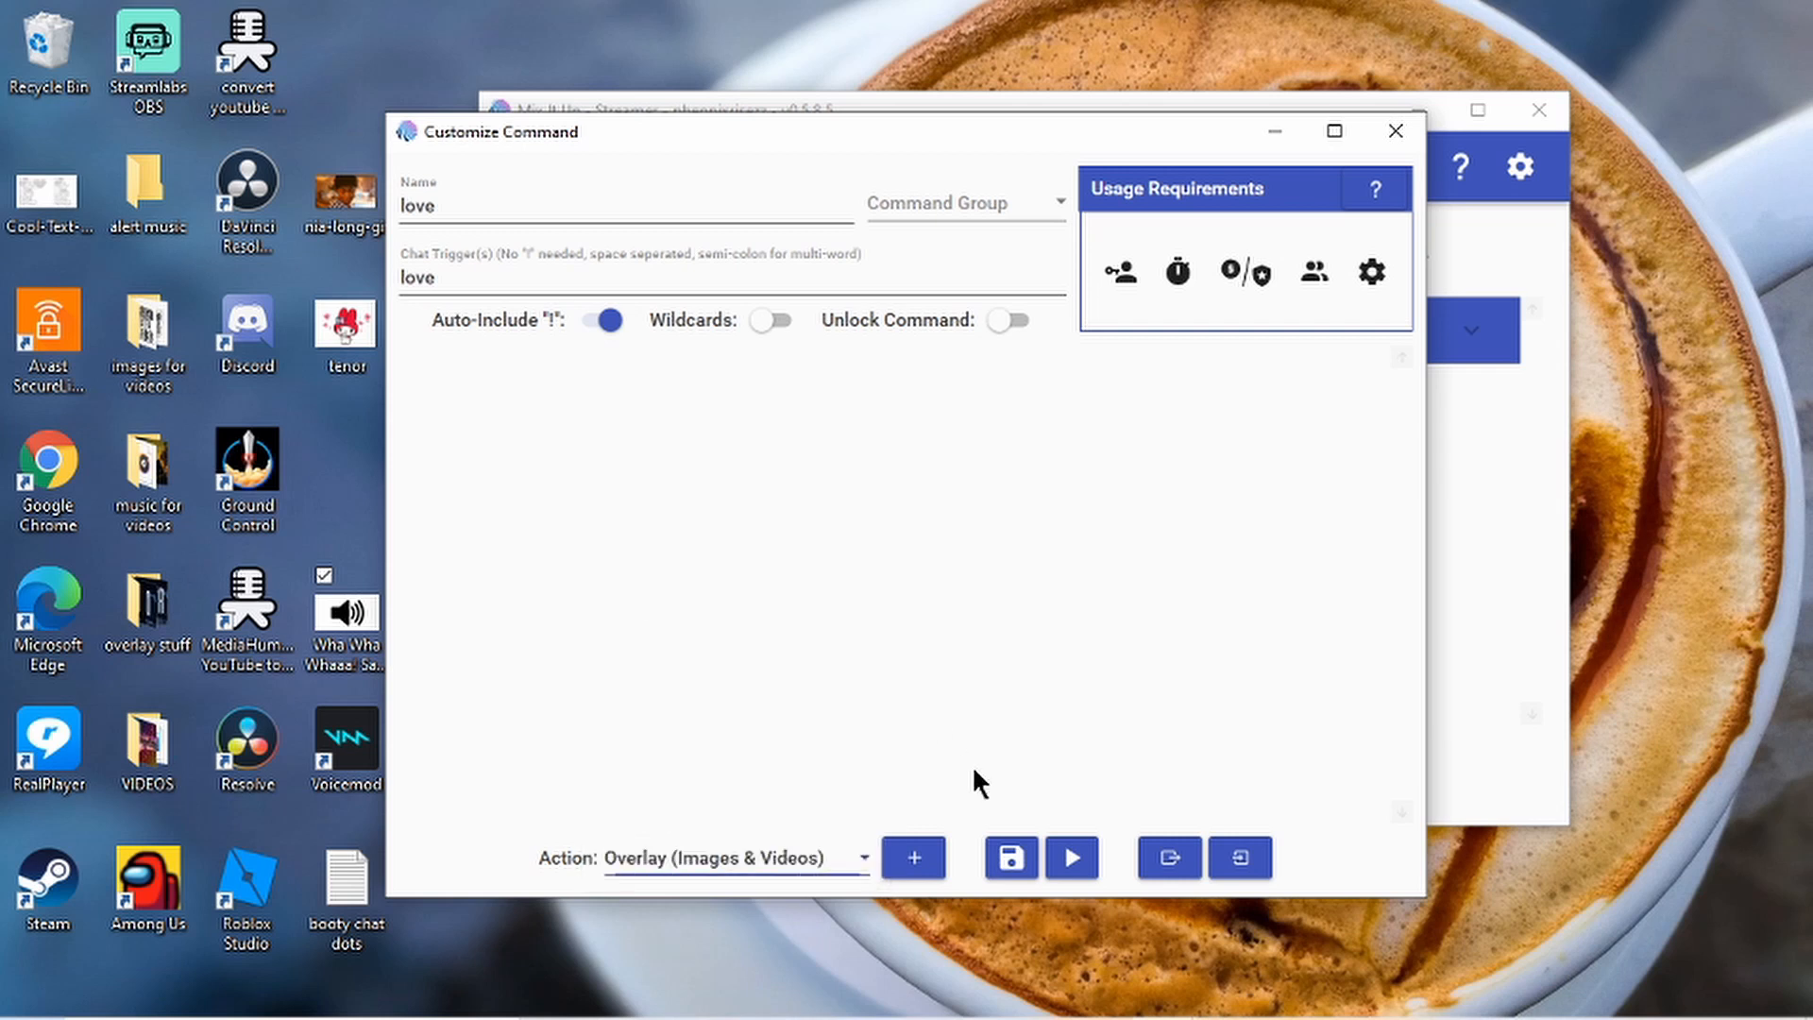
{"action": "left_click", "coordinate": [914, 861]}
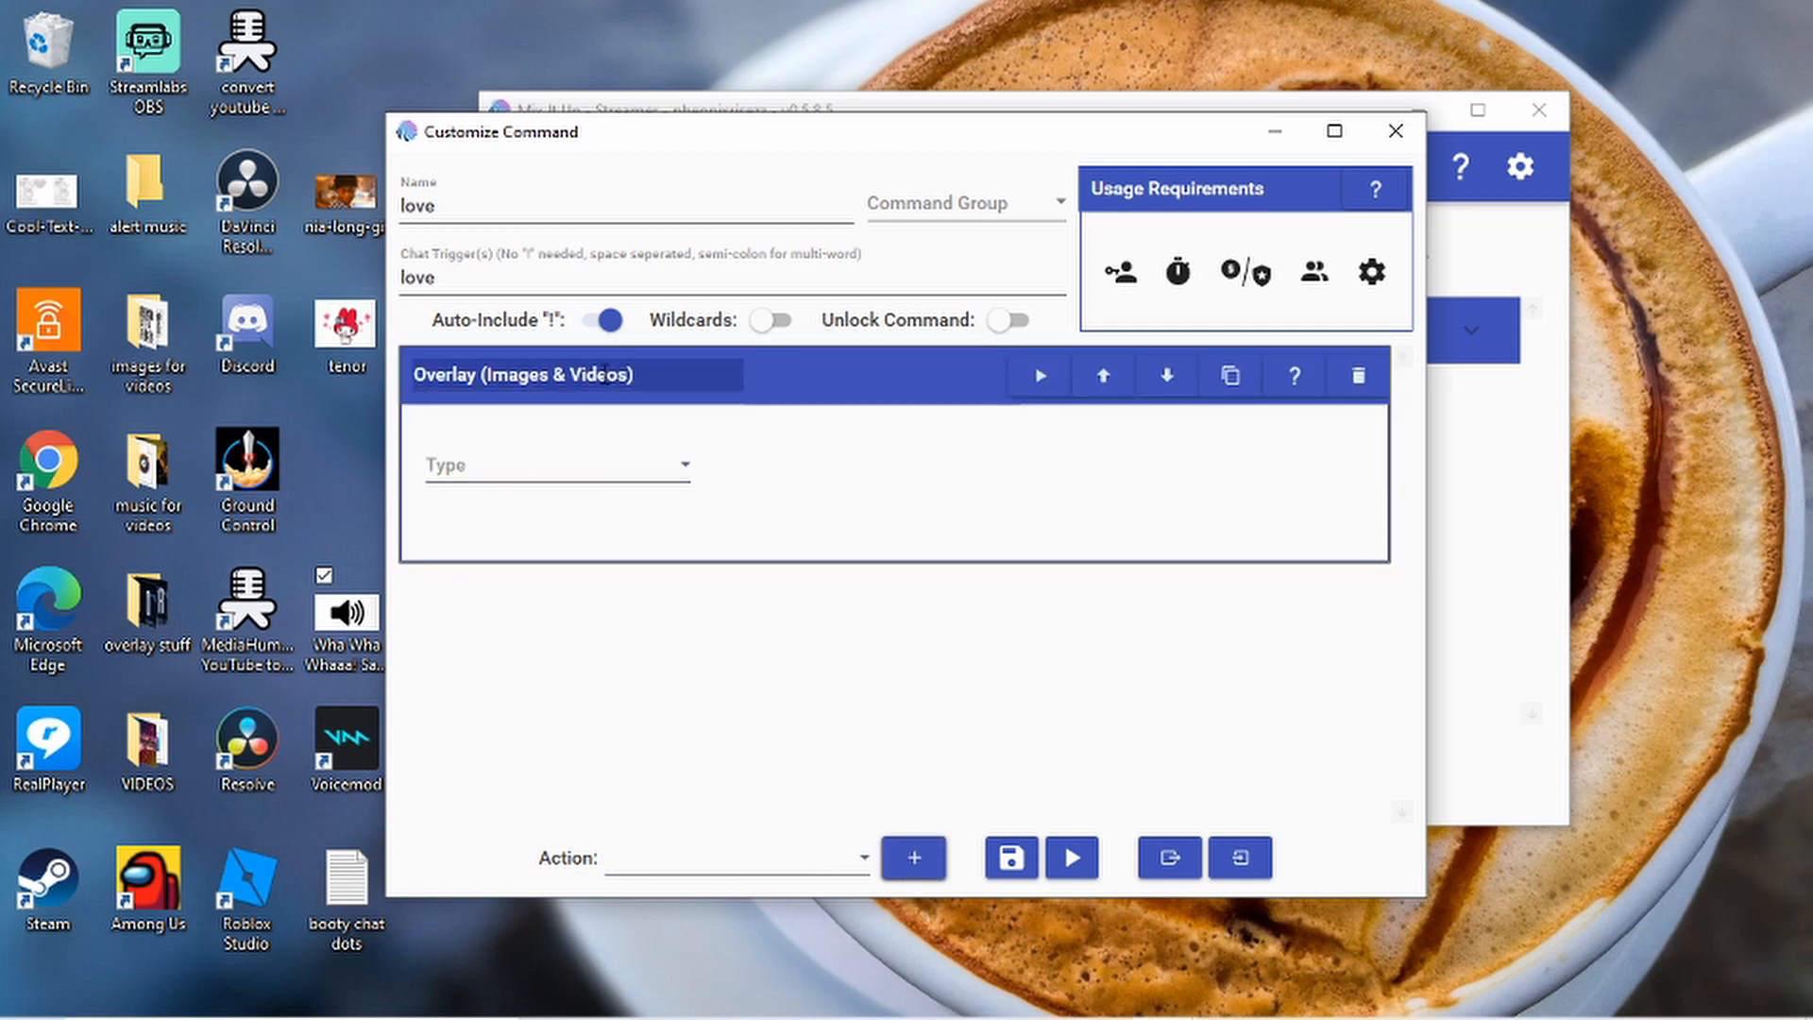
{"action": "left_click", "coordinate": [677, 467]}
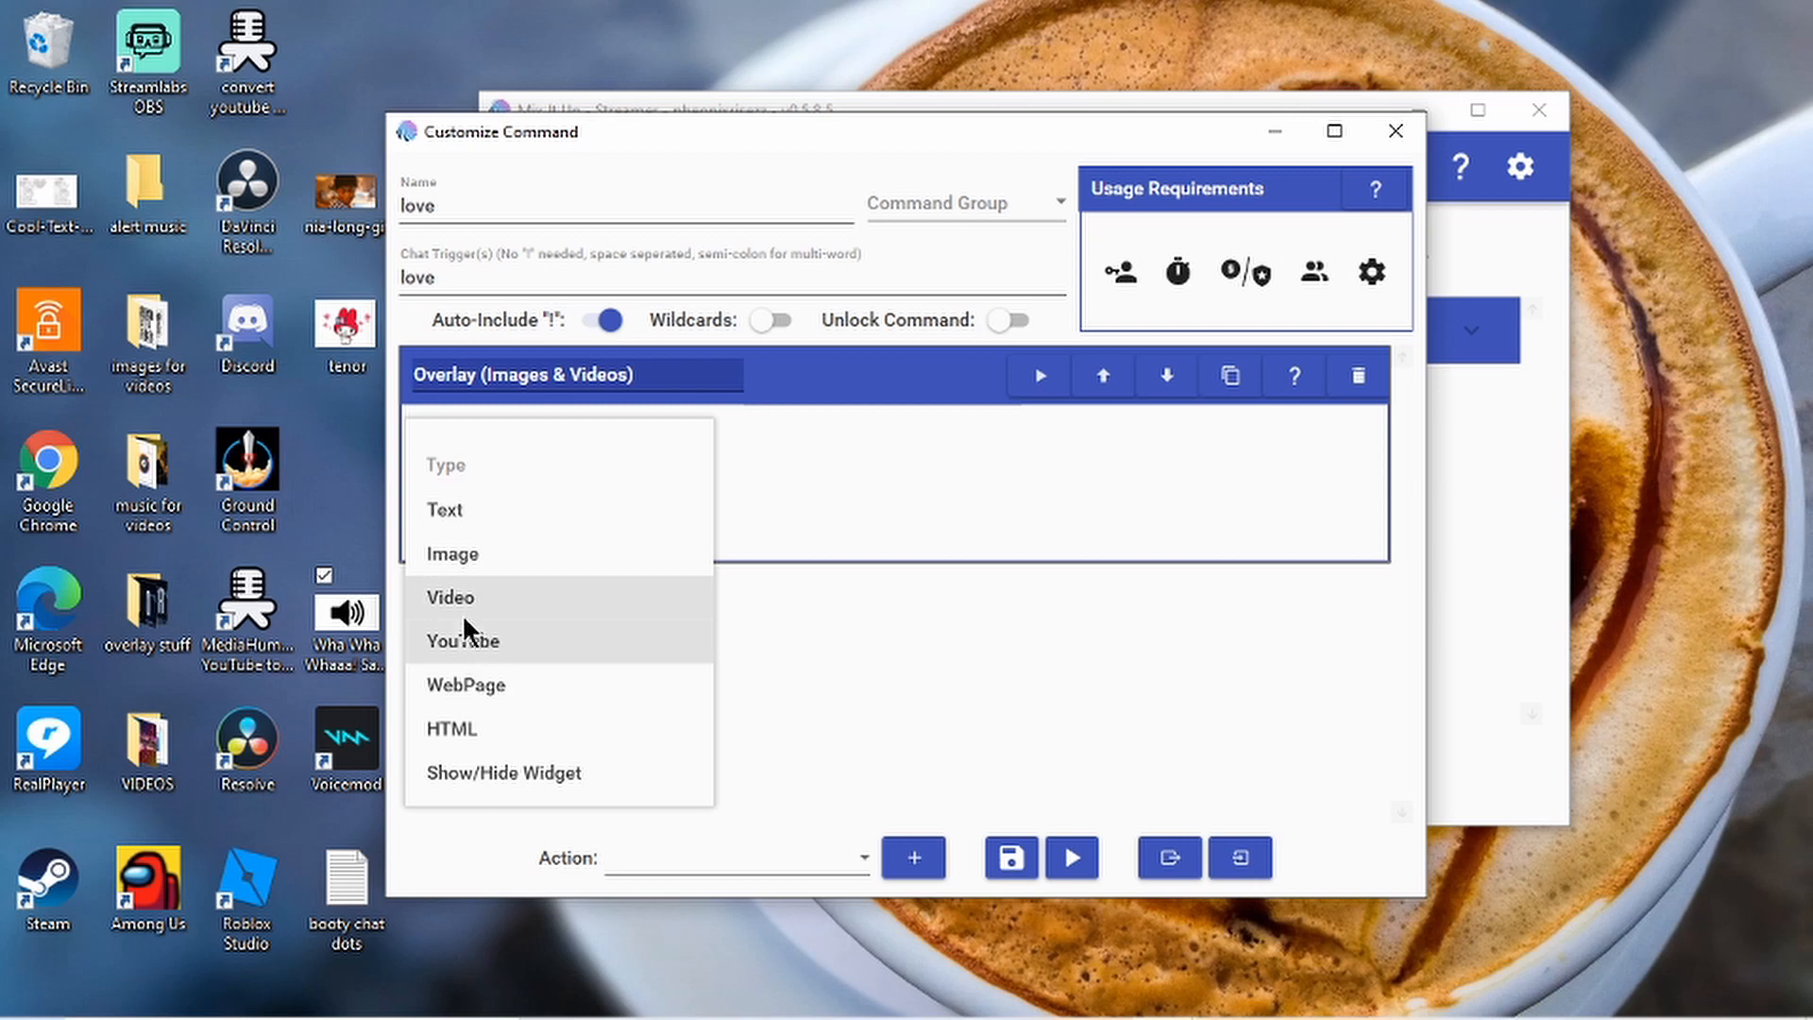
{"action": "left_click", "coordinate": [480, 594]}
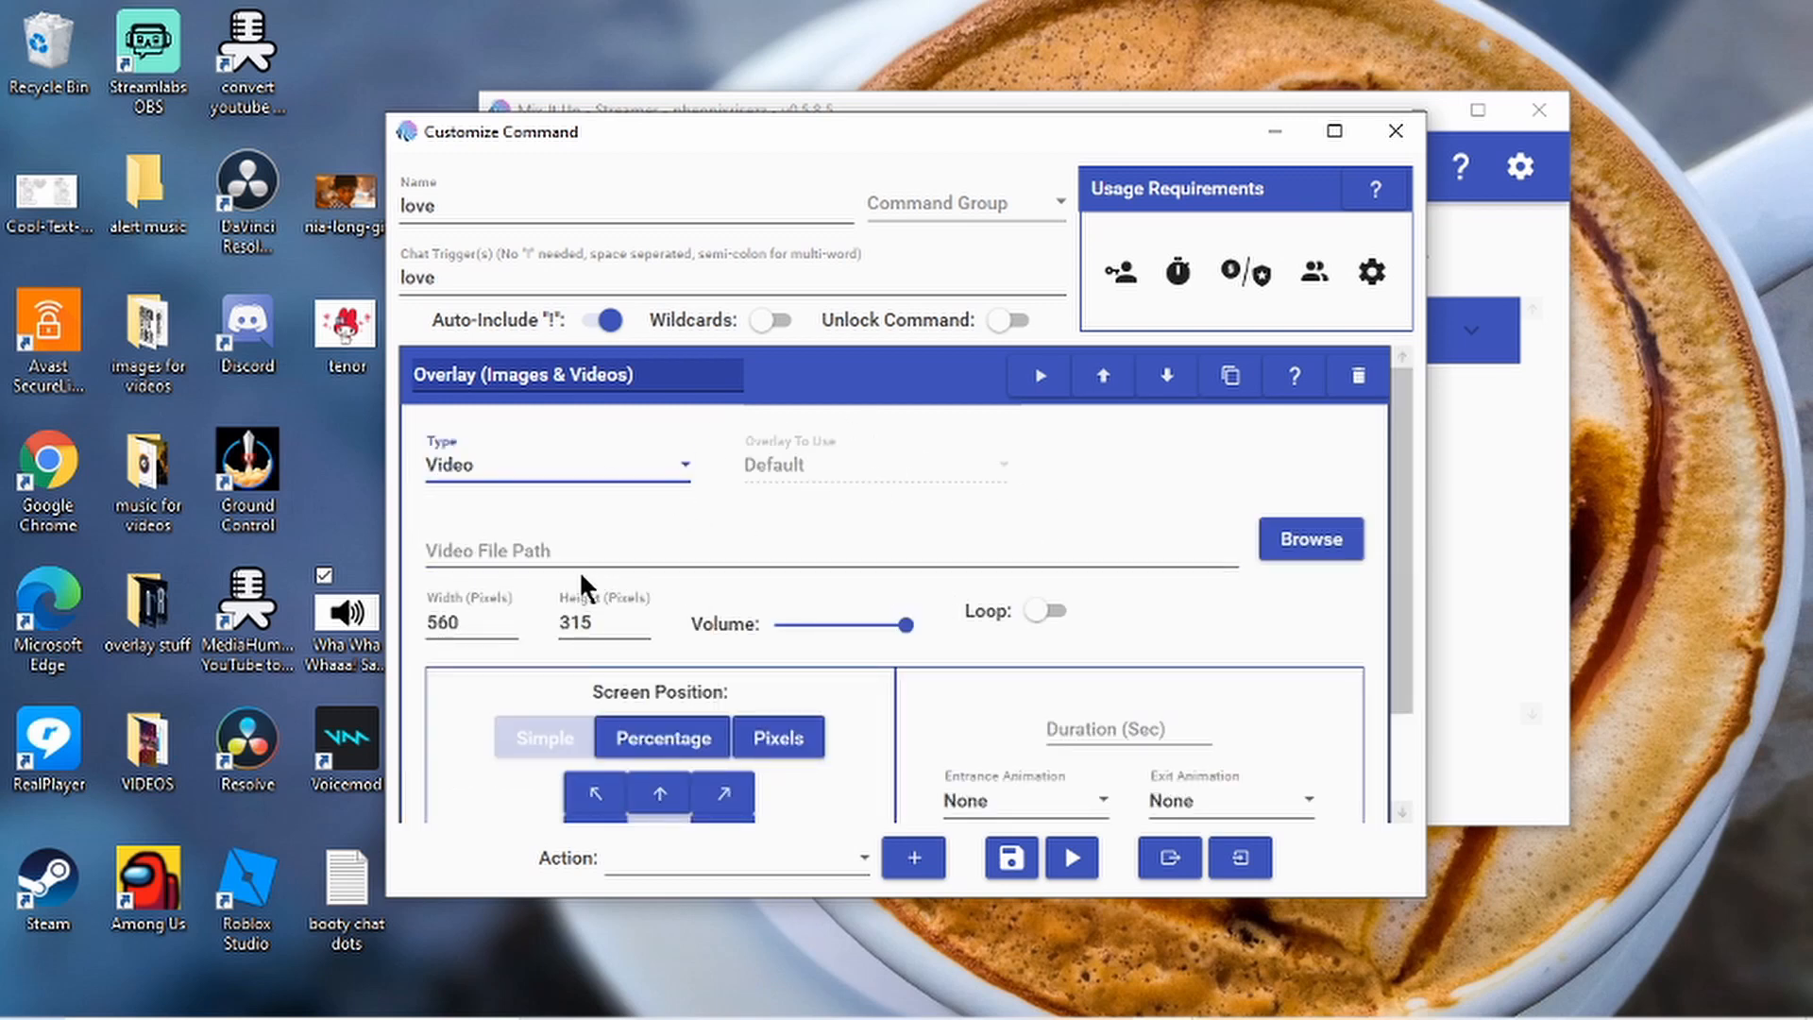
{"action": "scroll", "coordinate": [580, 570], "scroll_direction": "down", "scroll_amount": 2}
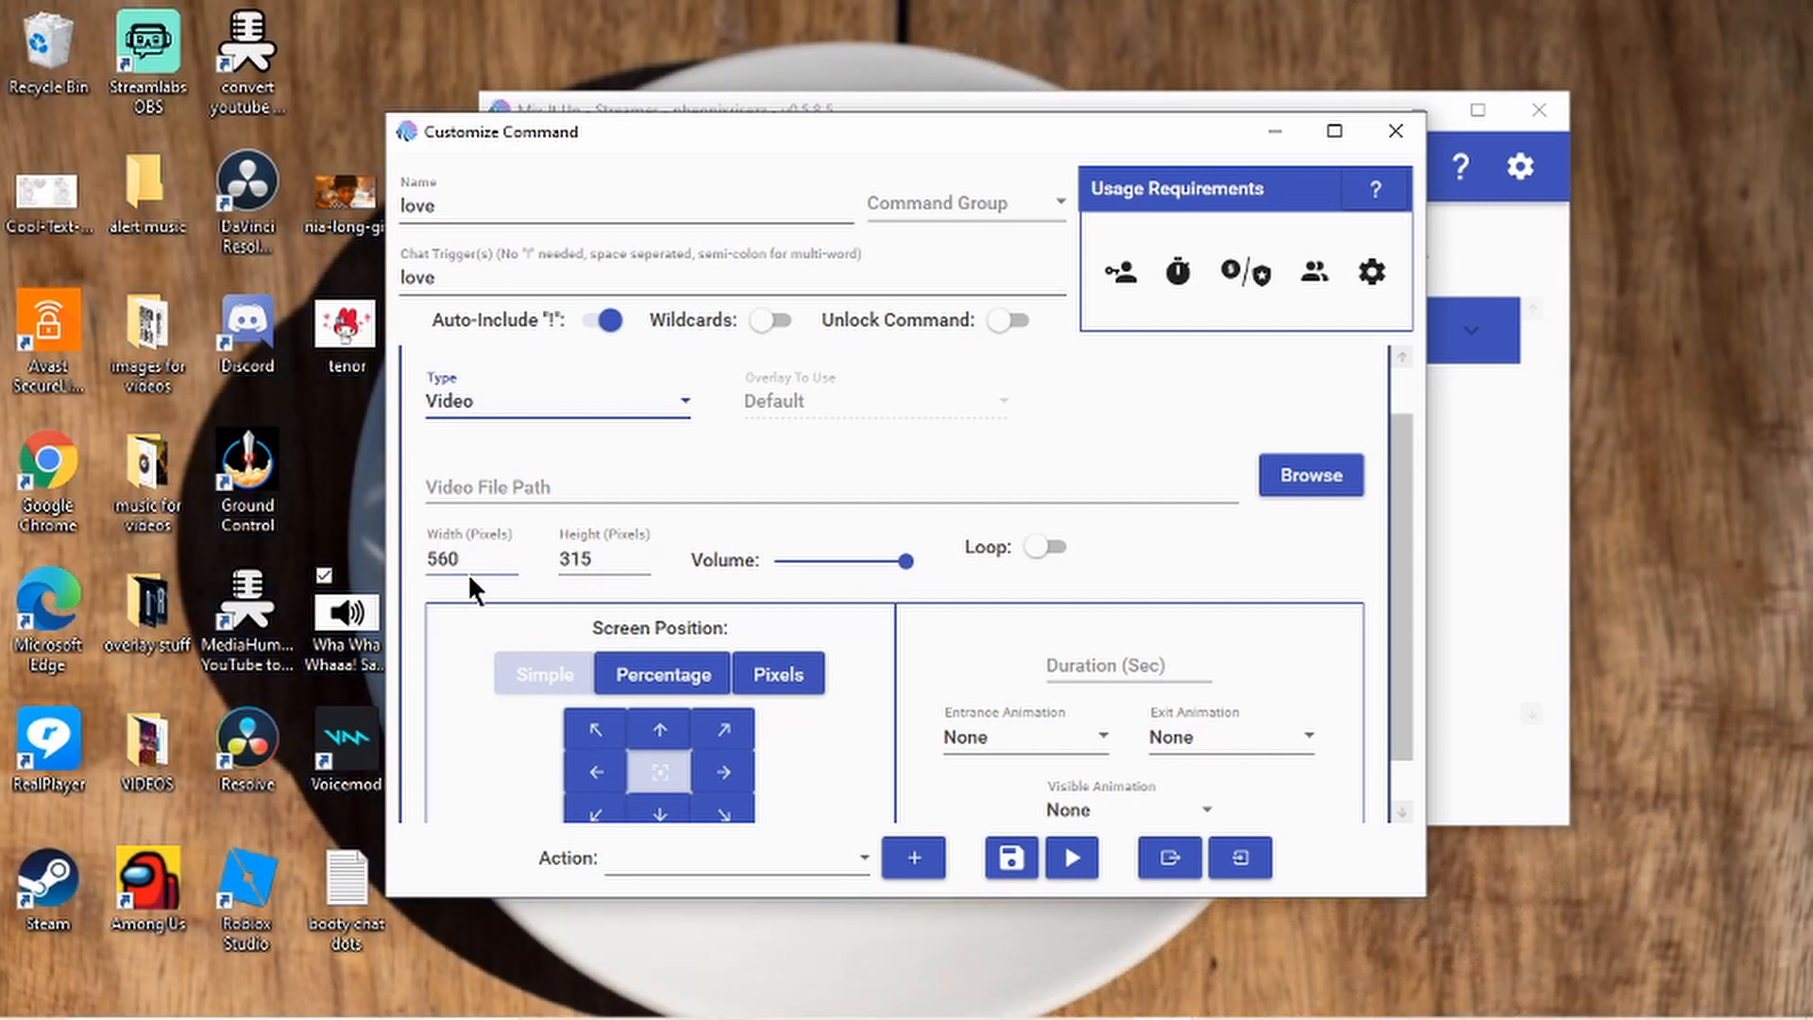
{"action": "left_click", "coordinate": [1327, 477]}
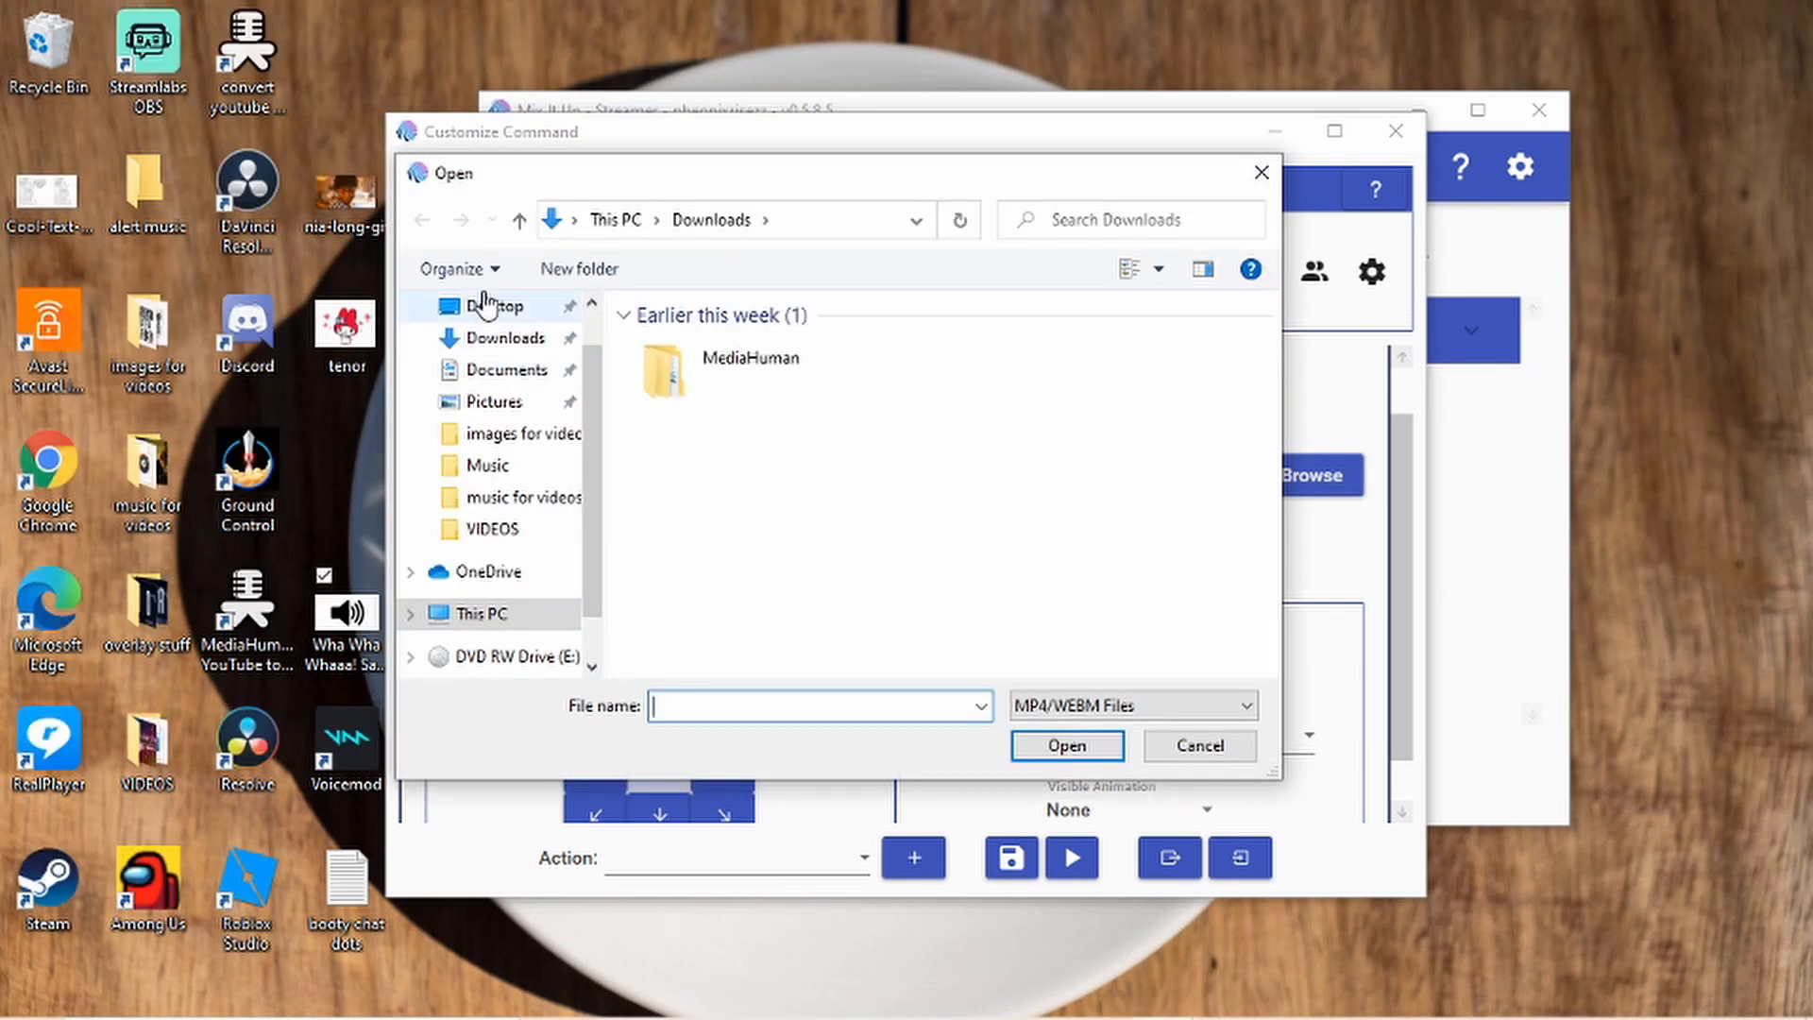
{"action": "left_click", "coordinate": [500, 315]}
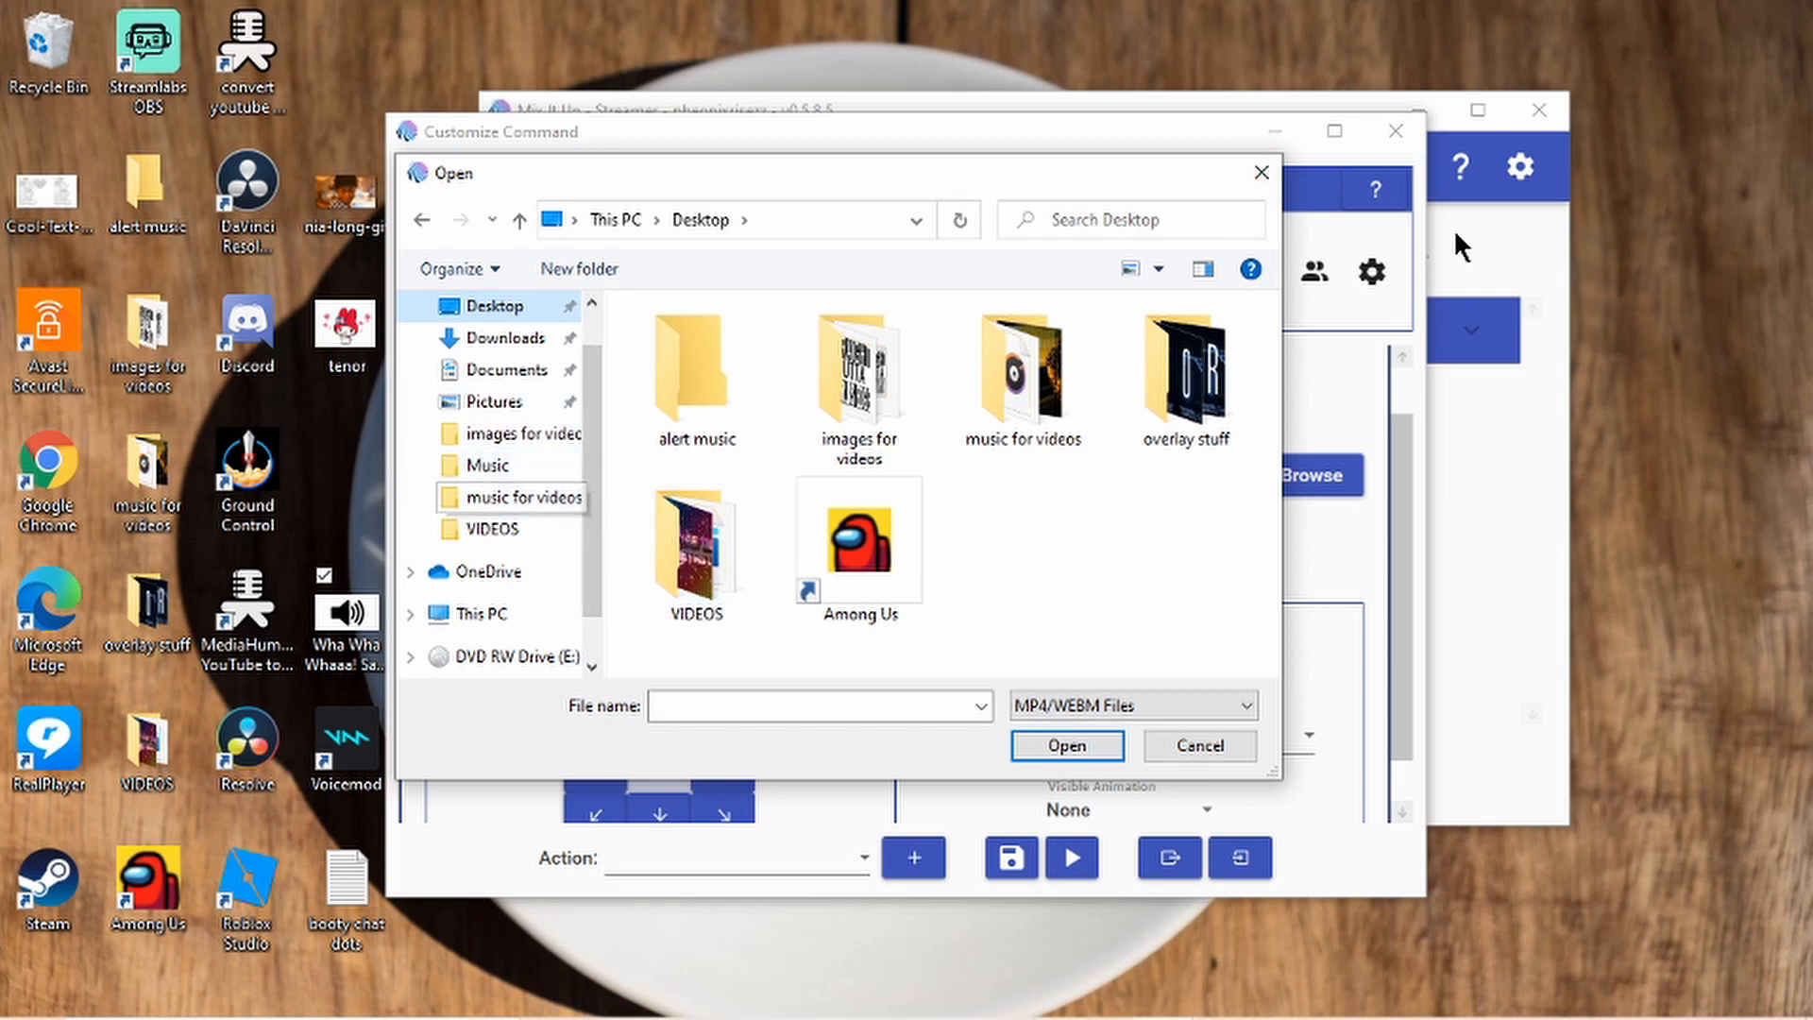
{"action": "left_click", "coordinate": [1261, 173]}
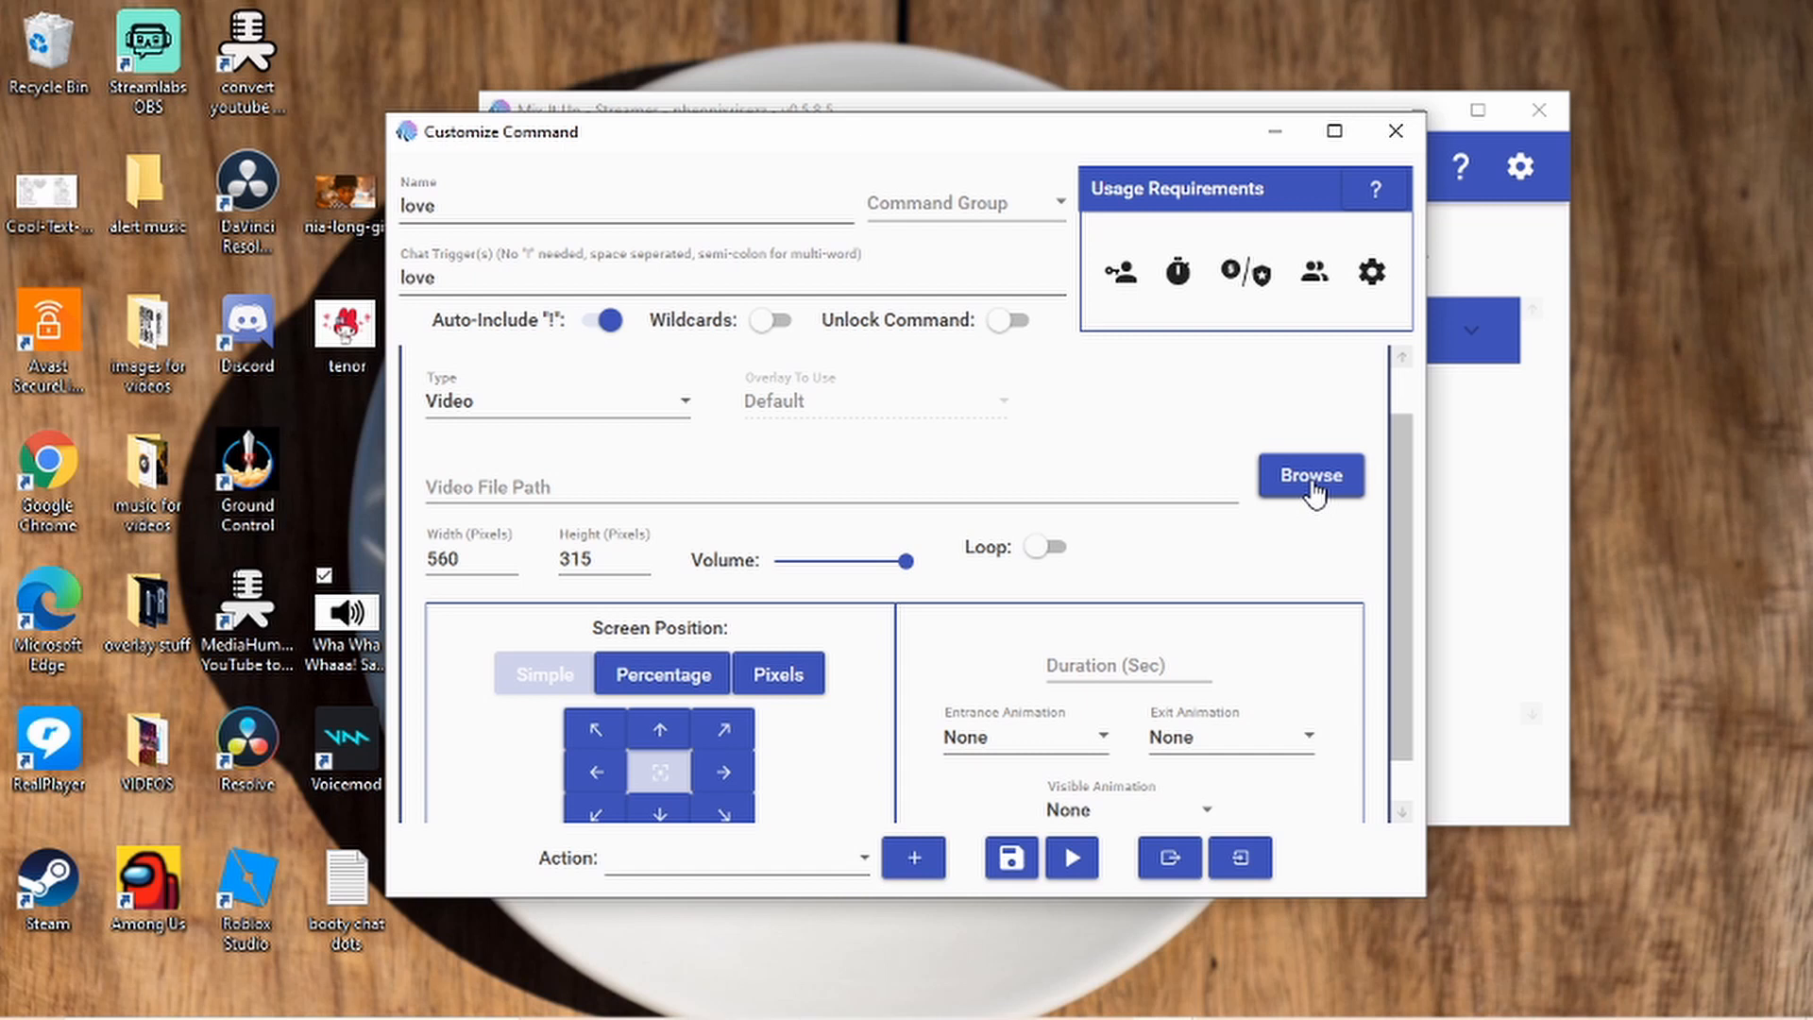
- Set the overlay action's type to Image and load tenor.gif from the Desktop as the image file
{"action": "left_click", "coordinate": [510, 408]}
{"action": "left_click", "coordinate": [481, 483]}
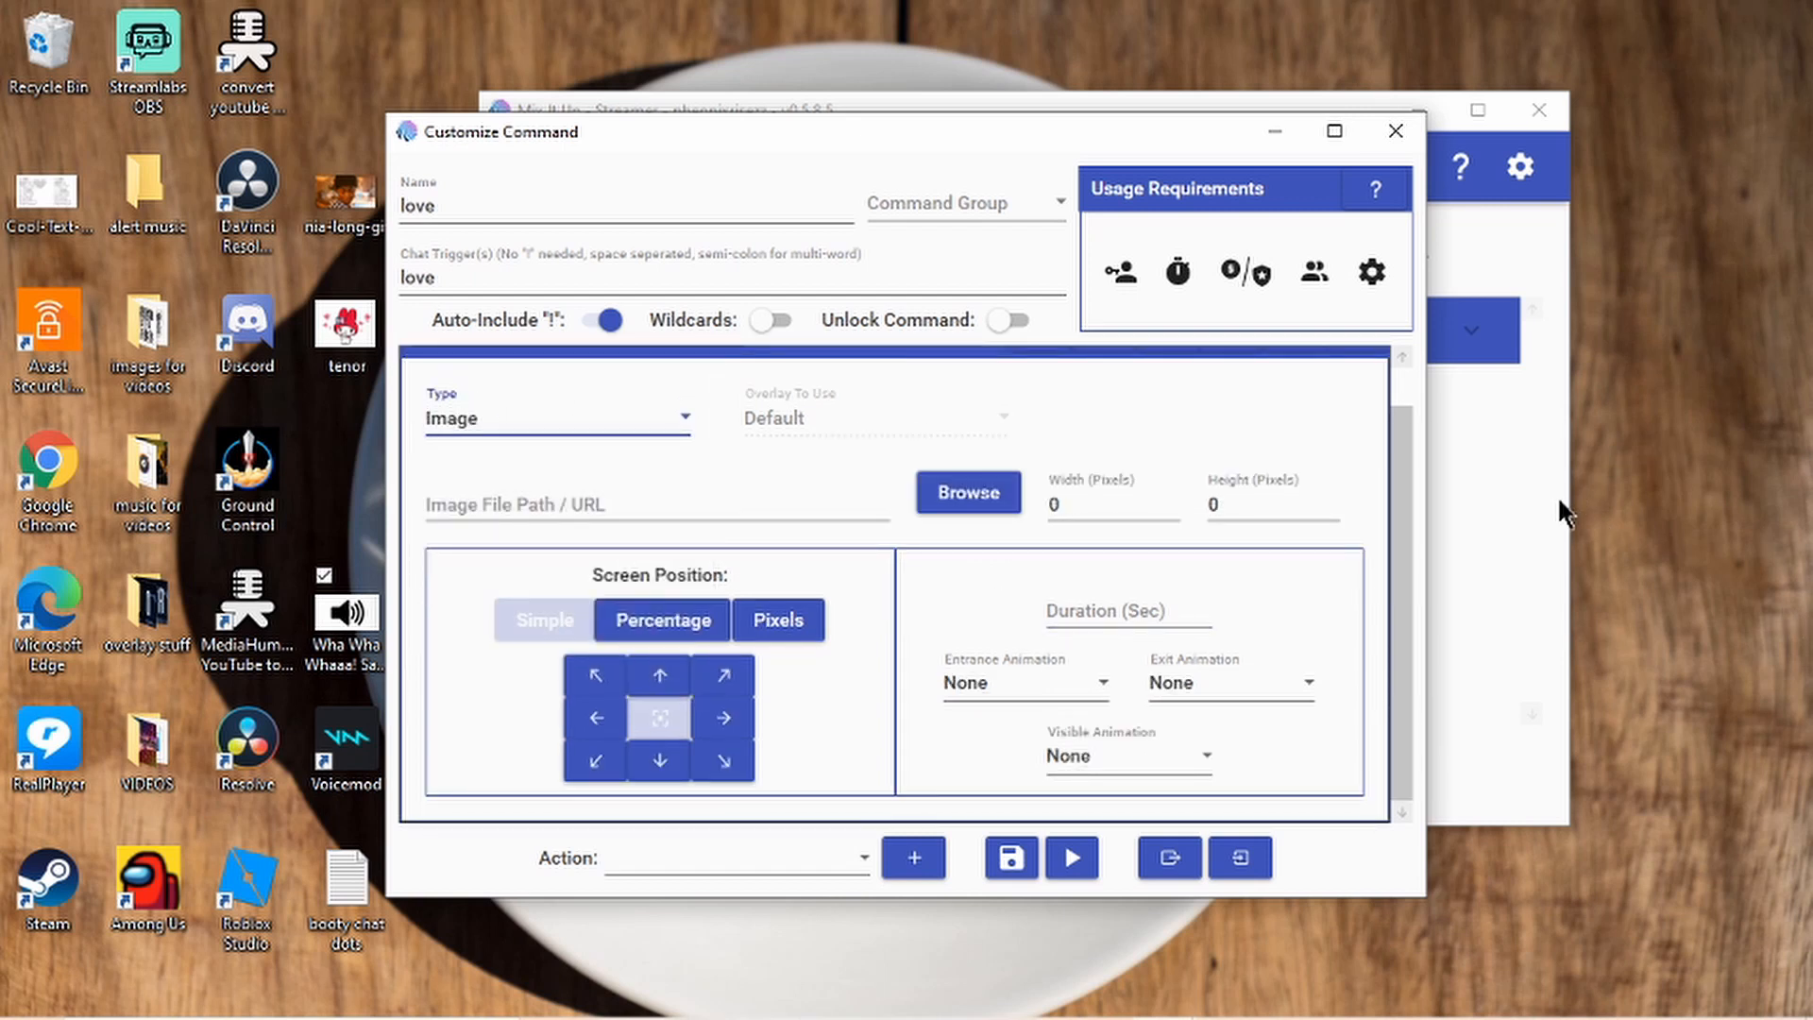
{"action": "left_click", "coordinate": [943, 505]}
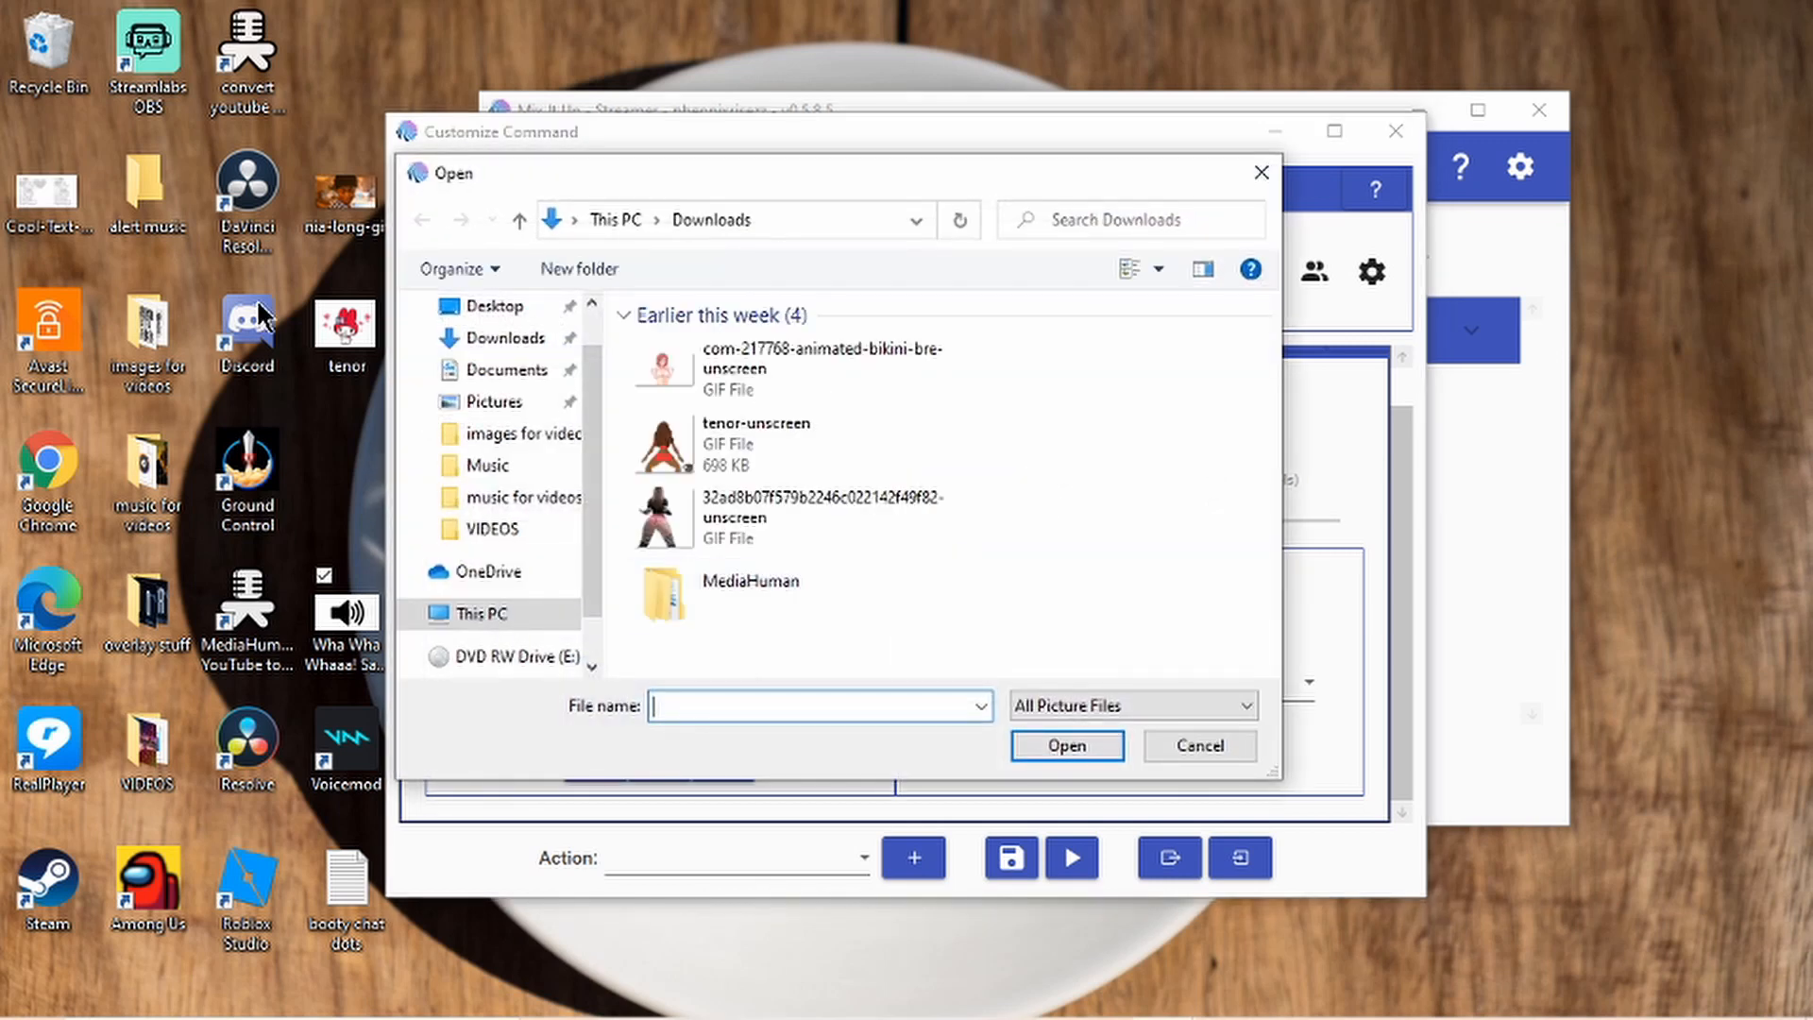
{"action": "left_click", "coordinate": [493, 306]}
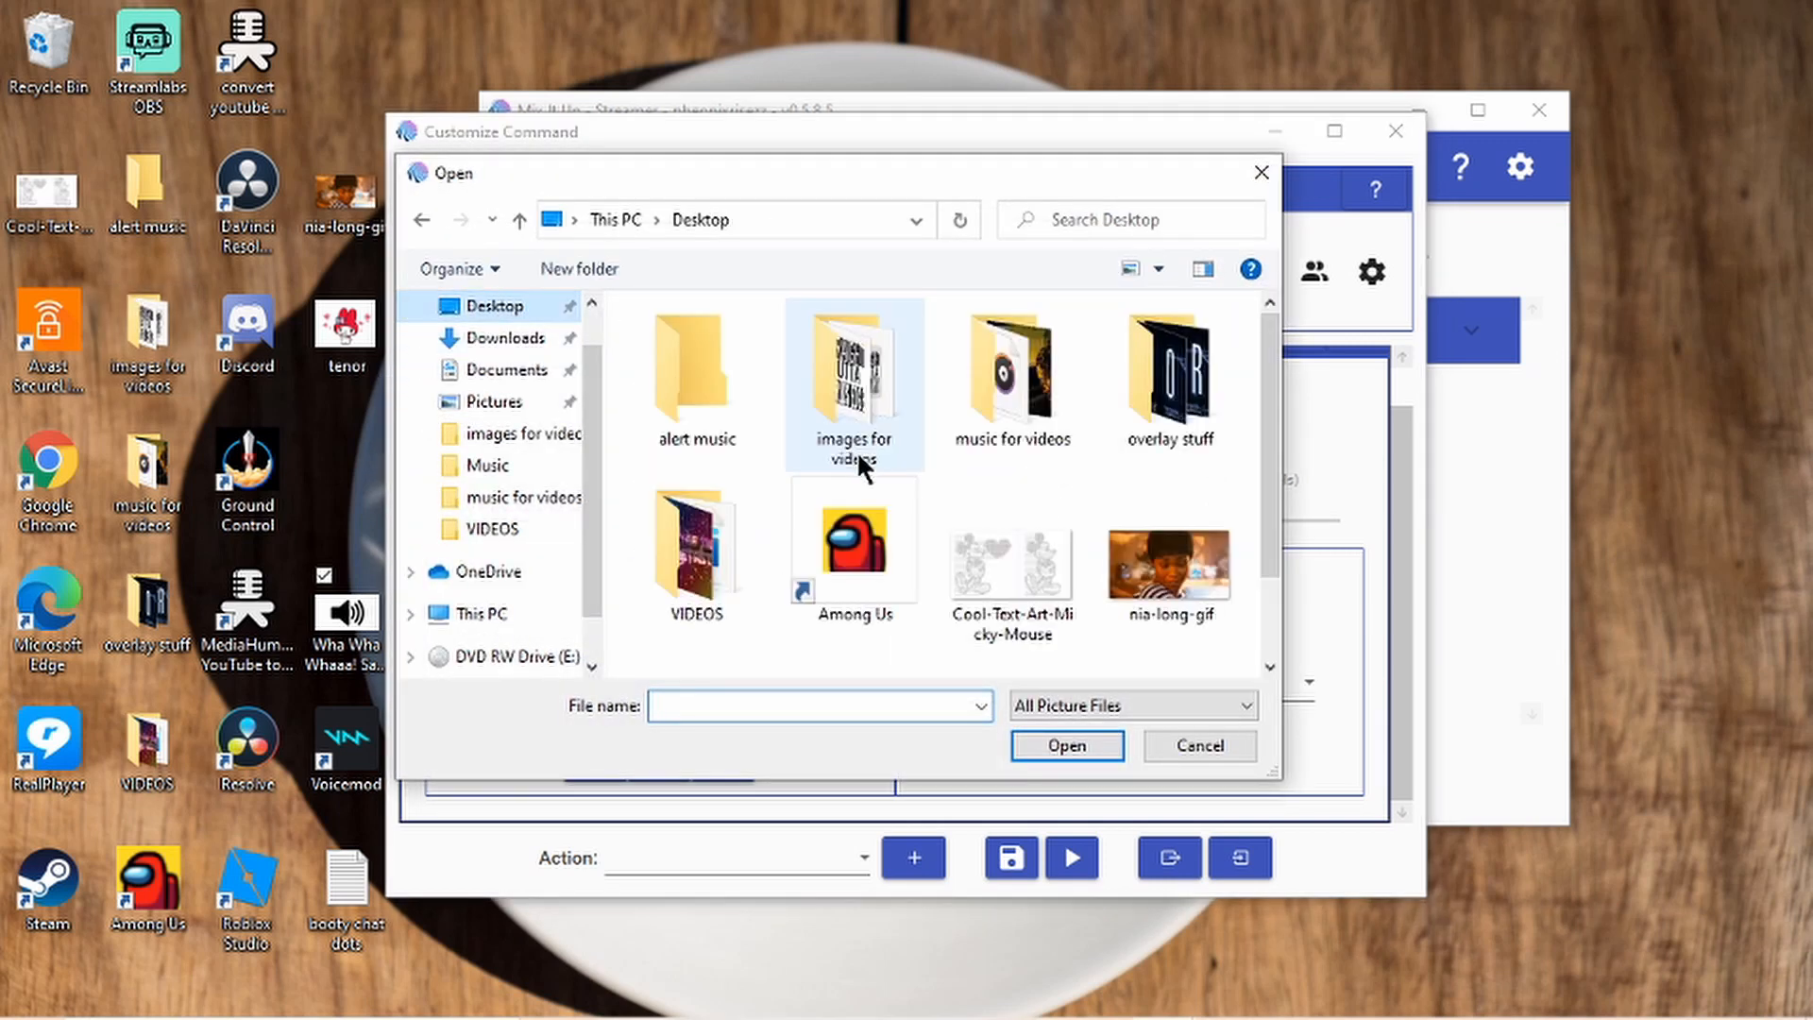
{"action": "scroll", "coordinate": [1067, 461], "scroll_direction": "down", "scroll_amount": 2}
{"action": "left_click", "coordinate": [696, 599]}
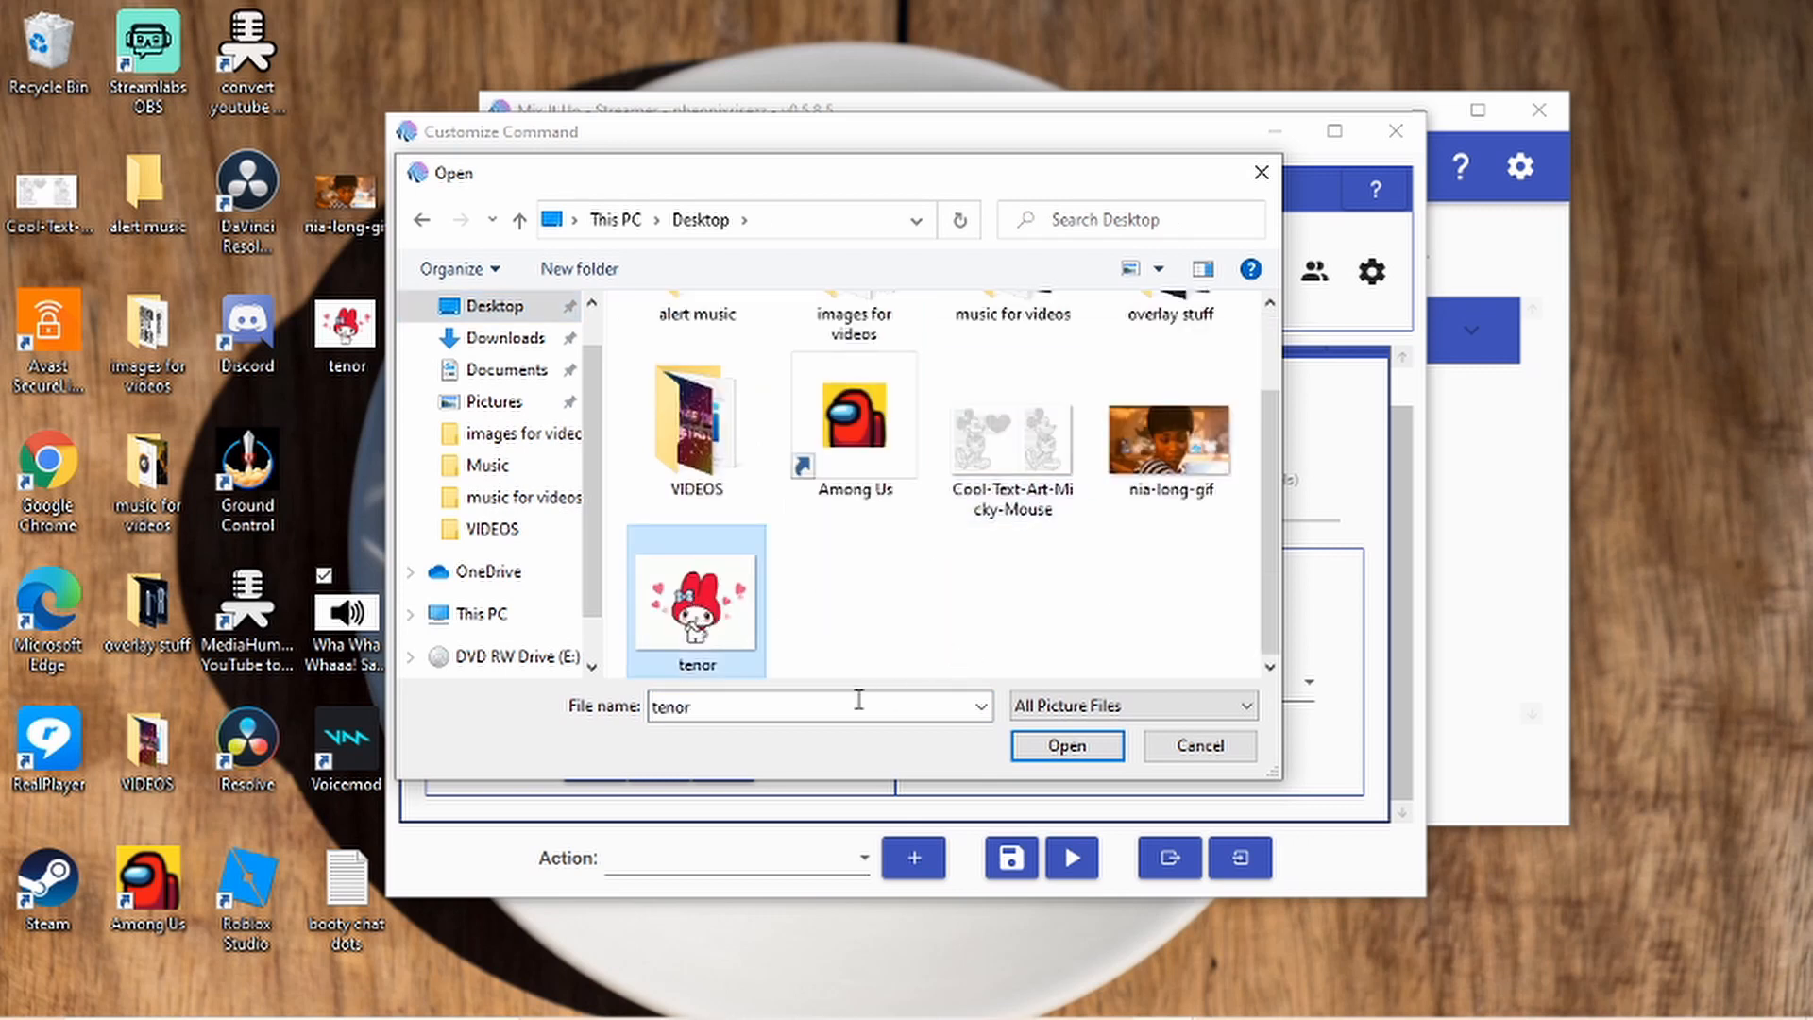
{"action": "left_click", "coordinate": [1084, 736]}
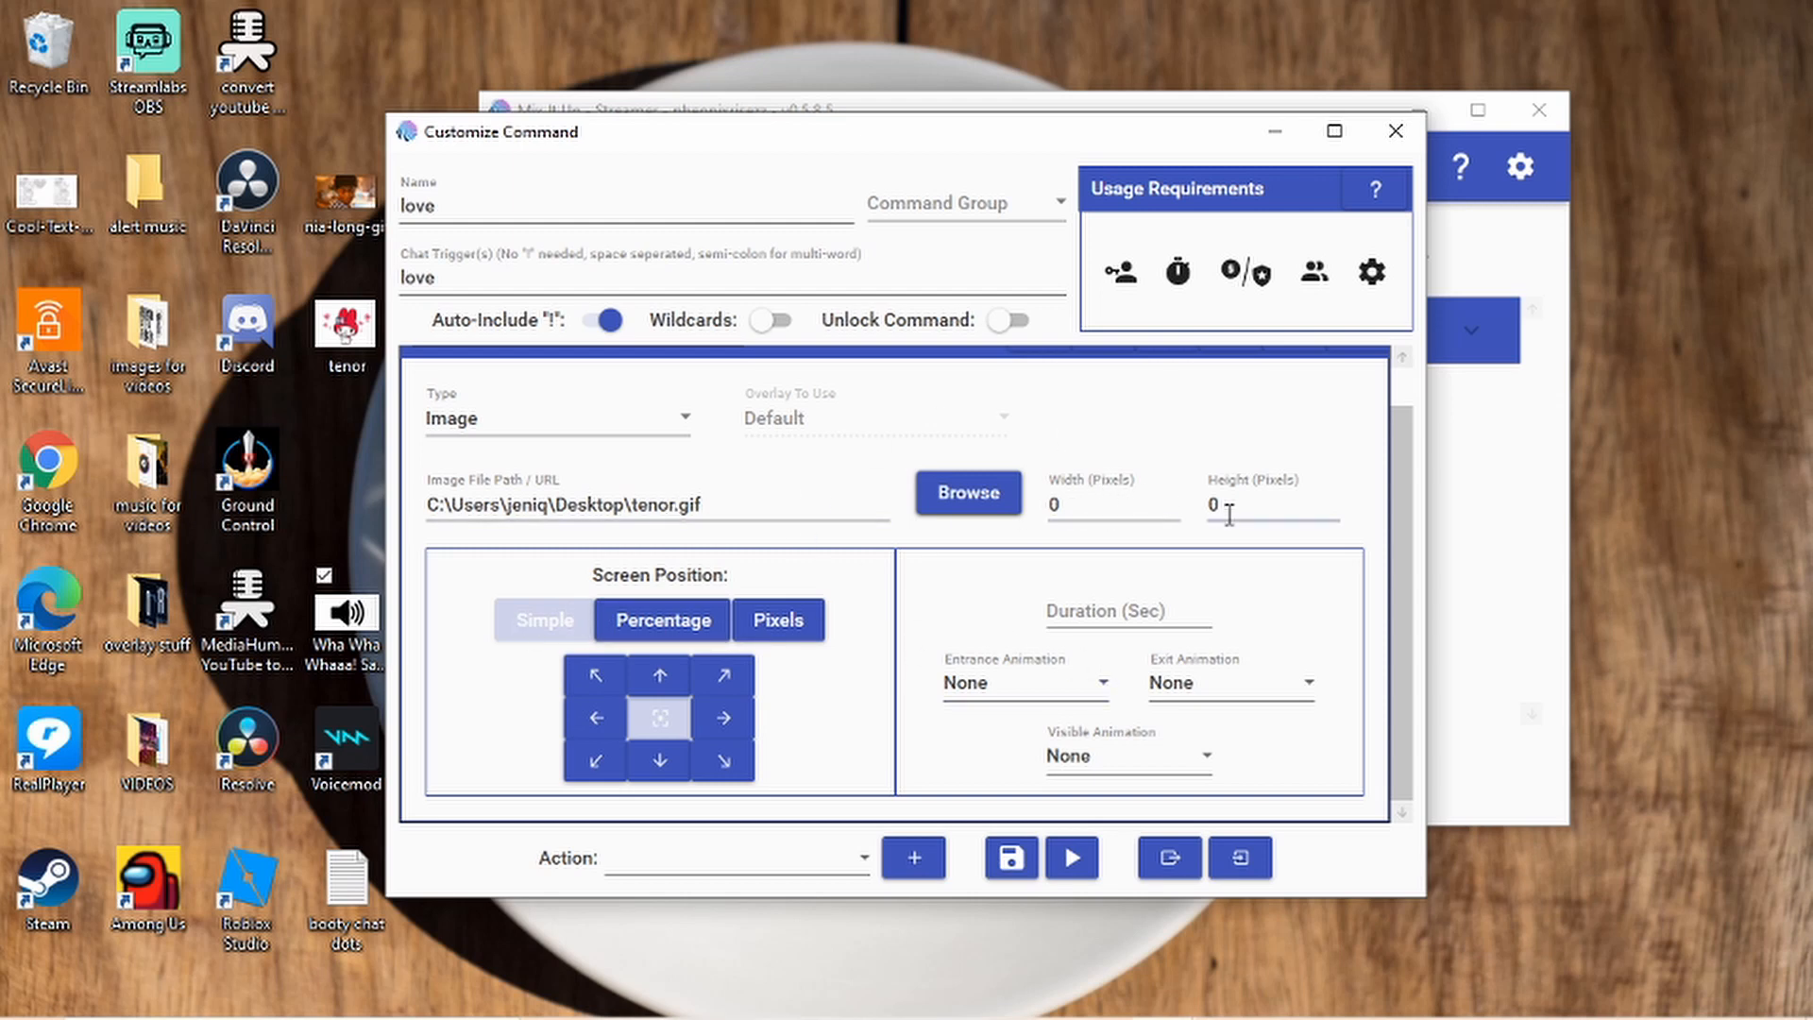
- Set the overlay image's width to 1920 pixels, its height to 1080 pixels and its duration to 7 seconds
{"action": "double_click", "coordinate": [1072, 505]}
{"action": "type", "text": "1920"}
{"action": "left_click", "coordinate": [1261, 506]}
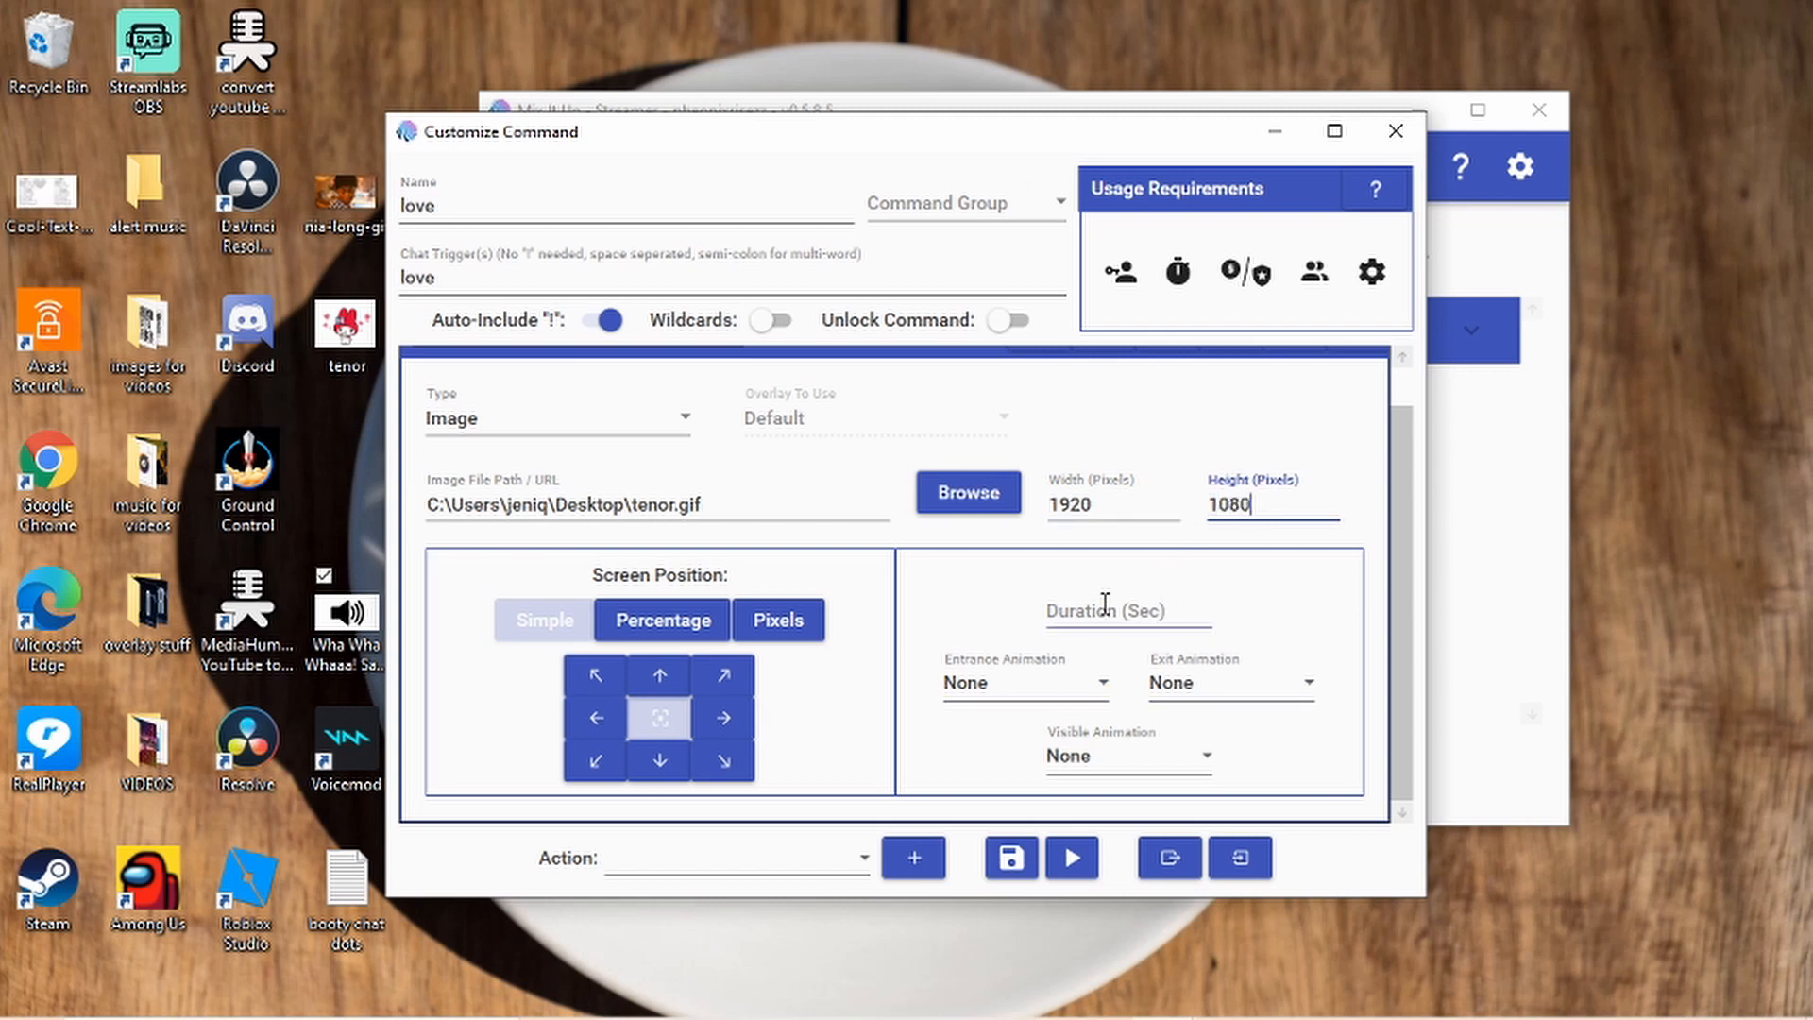
{"action": "left_click", "coordinate": [1143, 610]}
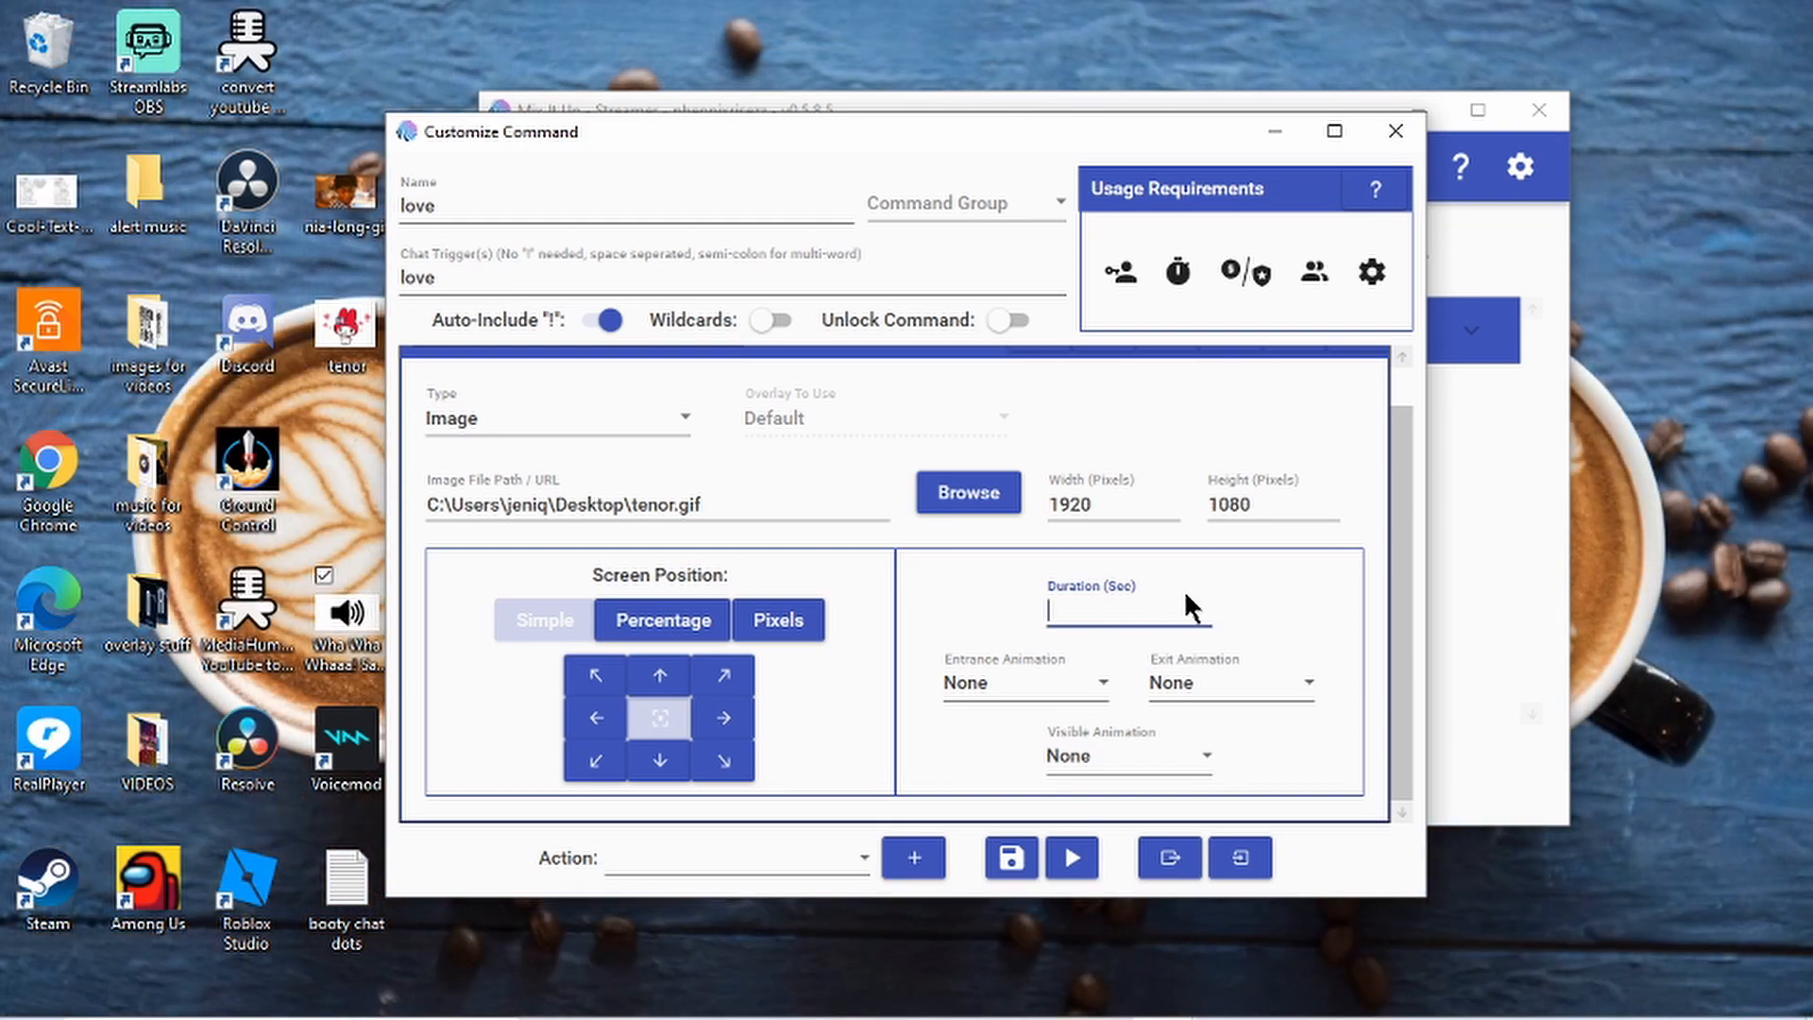
{"action": "type", "text": "7"}
- Set the overlay image's entrance animation to Jack In The Box
{"action": "left_click", "coordinate": [1090, 680]}
{"action": "scroll", "coordinate": [1012, 529], "scroll_direction": "down", "scroll_amount": 1}
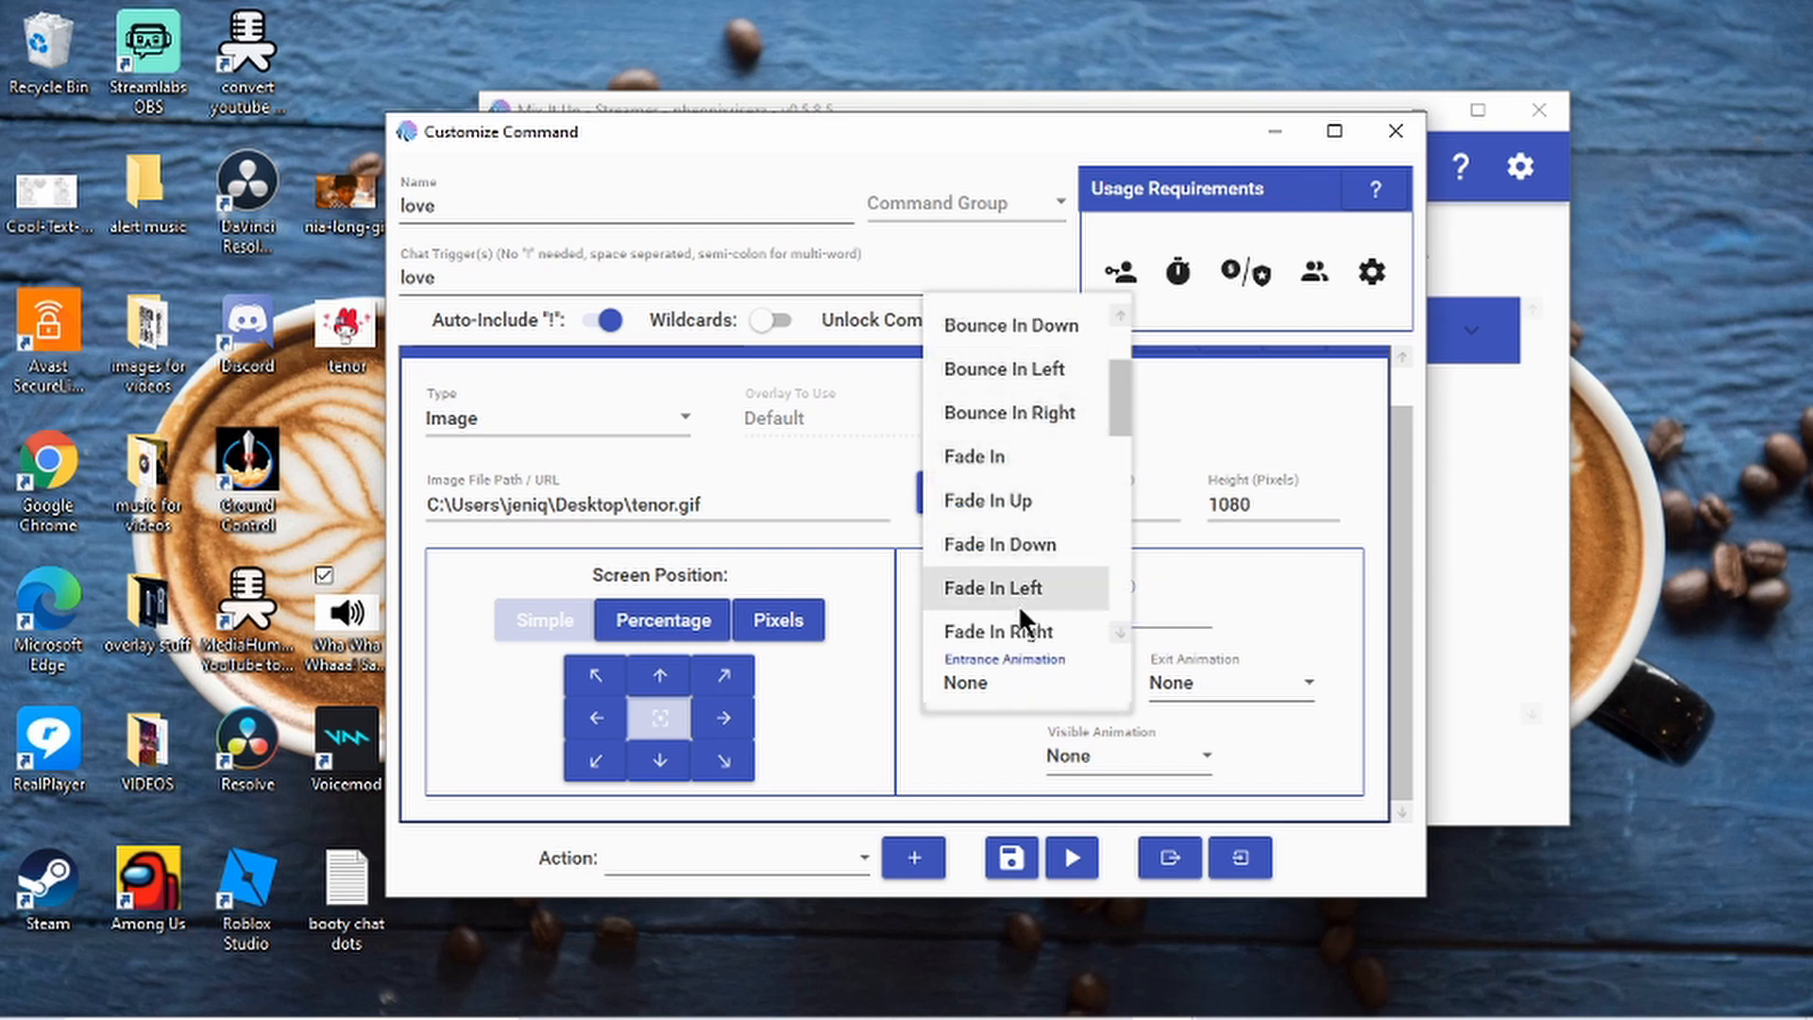
{"action": "scroll", "coordinate": [1020, 612], "scroll_direction": "down", "scroll_amount": 6}
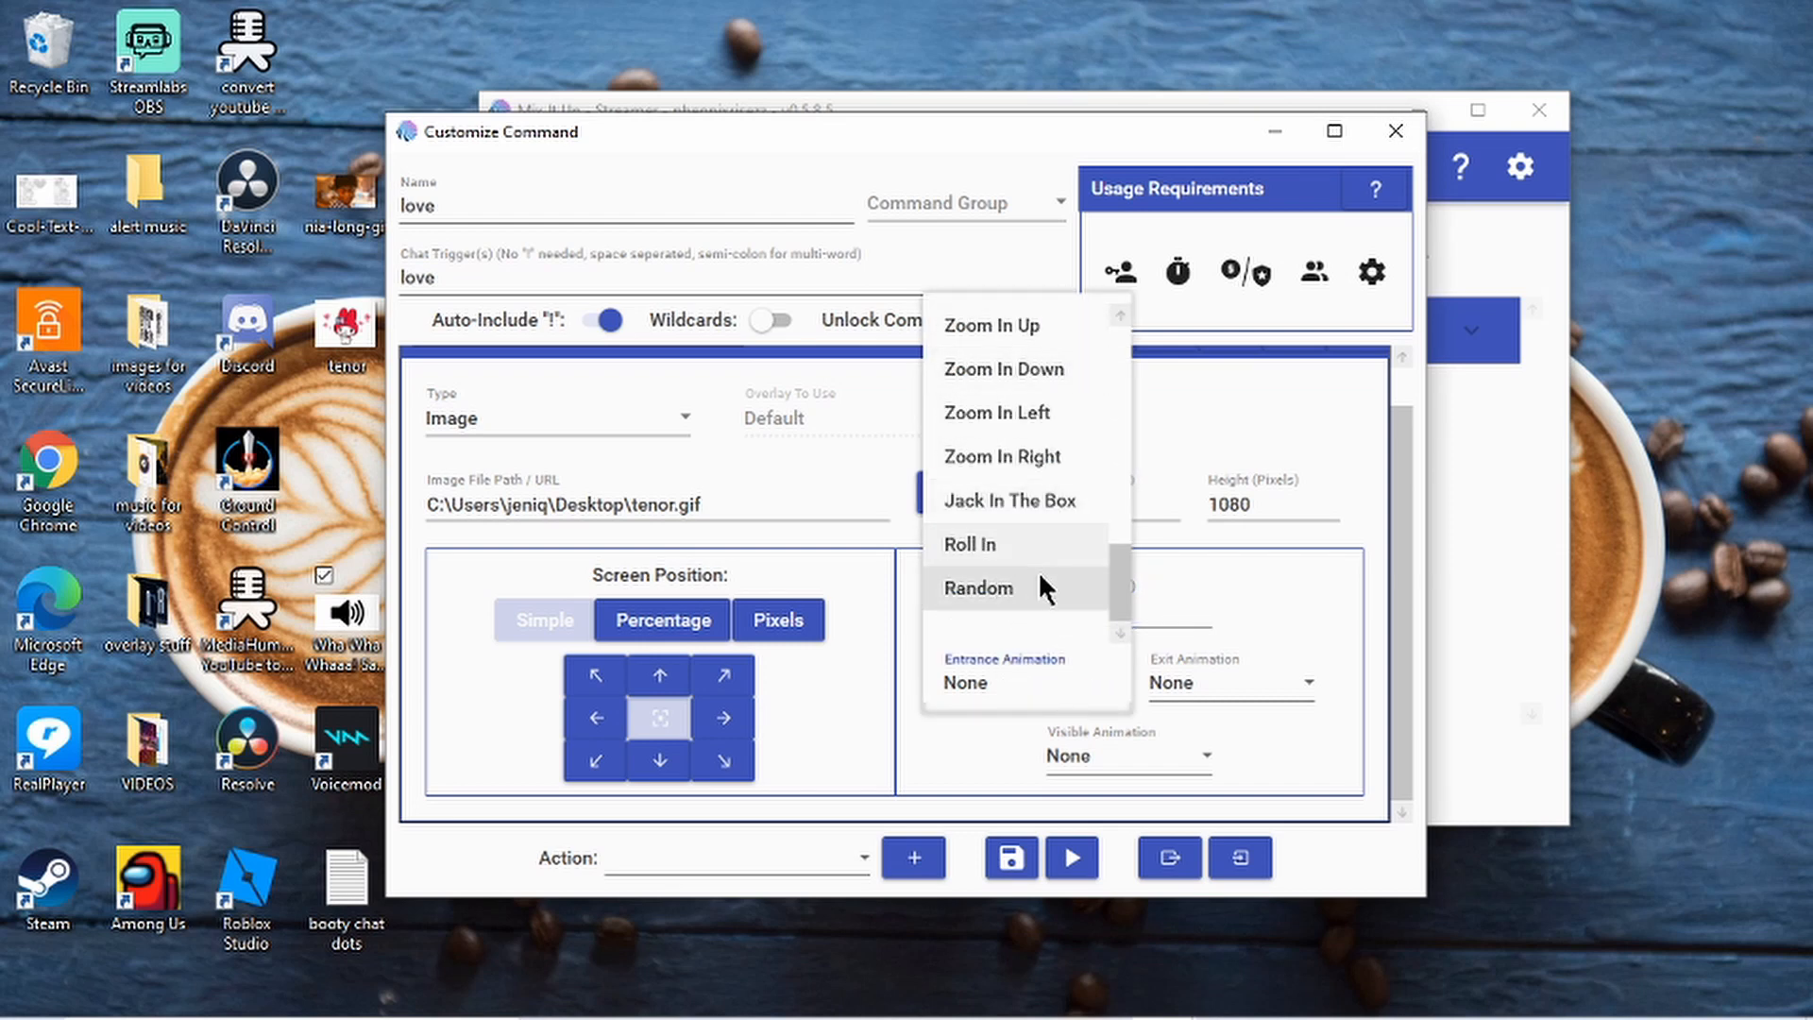
{"action": "left_click", "coordinate": [1012, 501]}
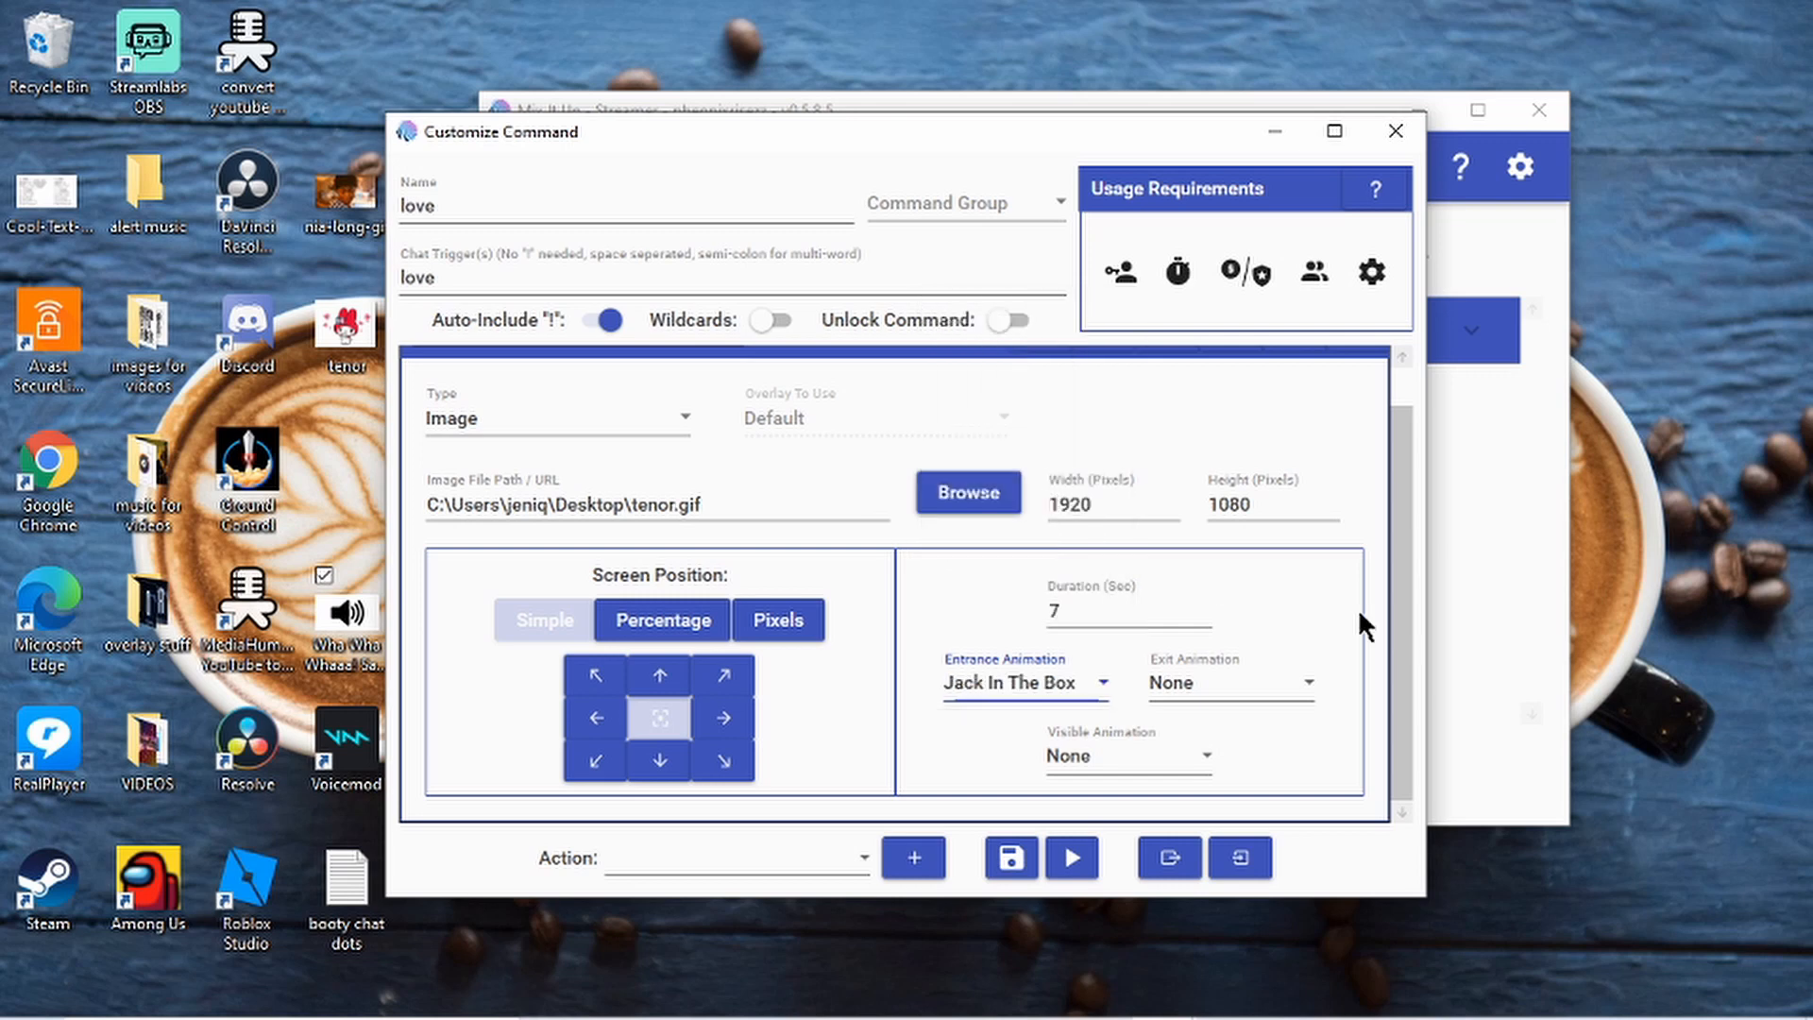
- Set the overlay image's exit animation to Hinge and save the love command
{"action": "left_click", "coordinate": [1304, 681]}
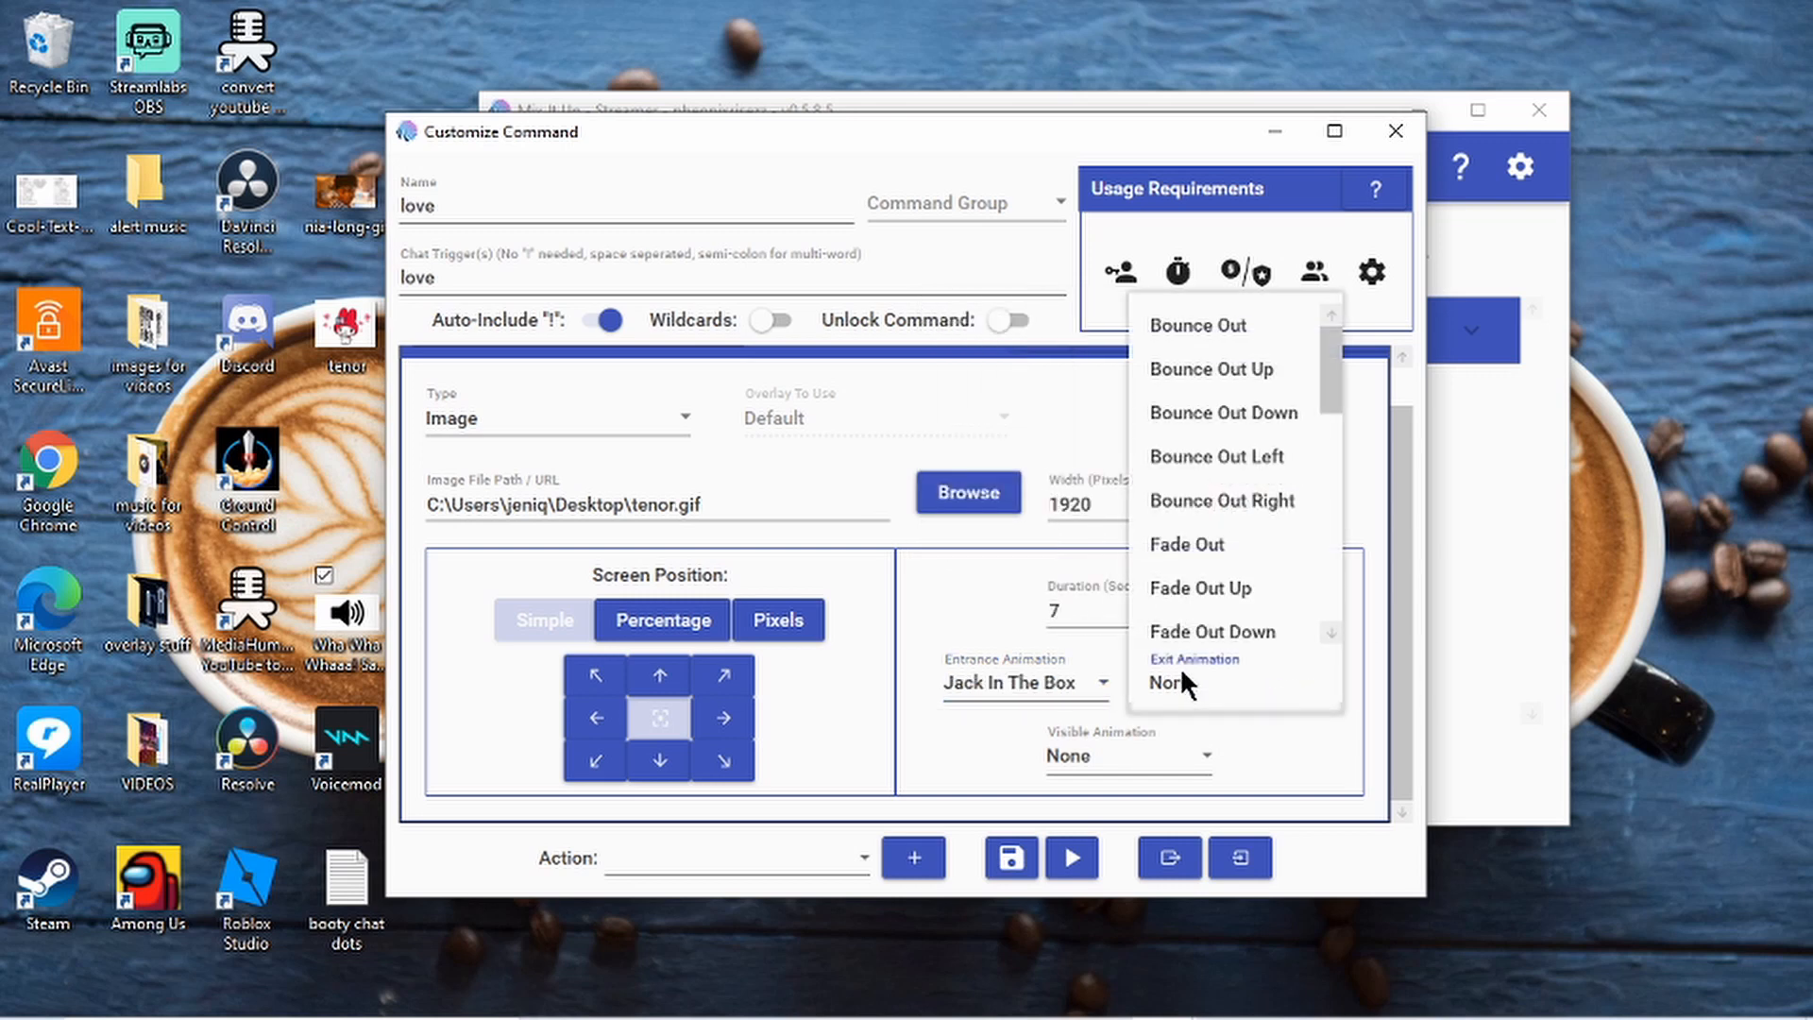
{"action": "scroll", "coordinate": [1195, 642], "scroll_direction": "down", "scroll_amount": 3}
{"action": "scroll", "coordinate": [1201, 635], "scroll_direction": "down", "scroll_amount": 2}
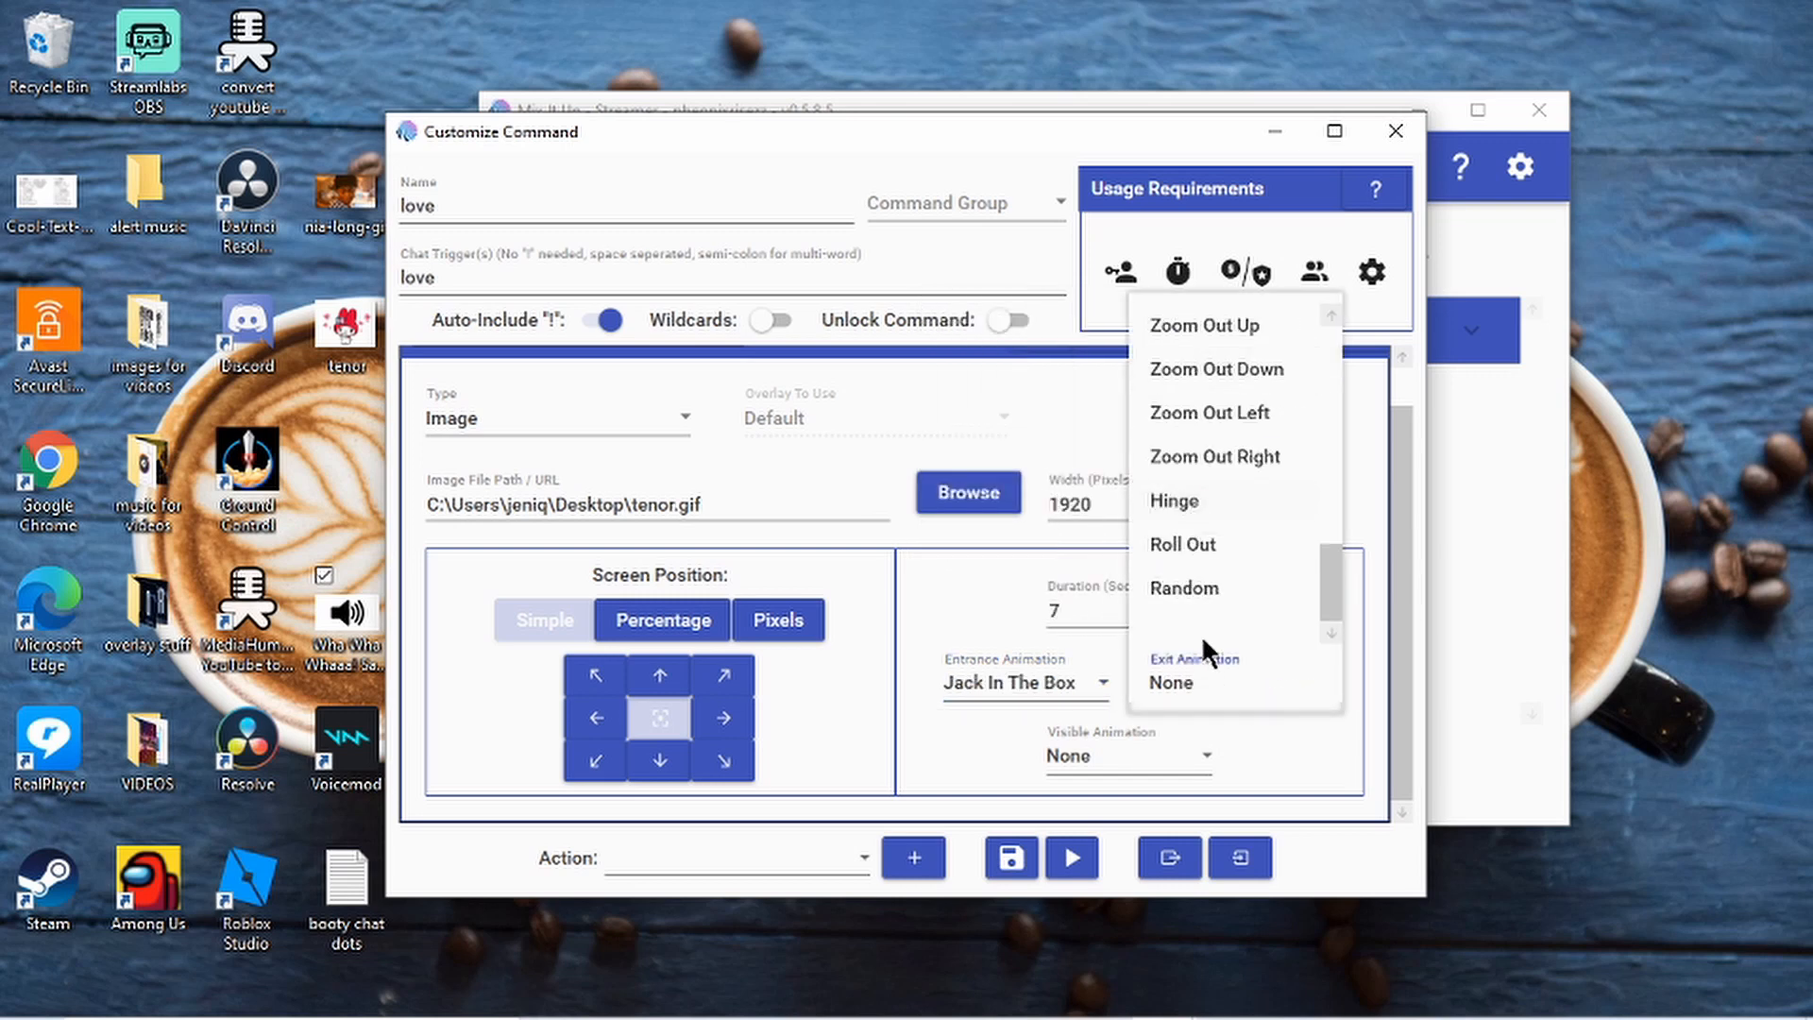
{"action": "left_click", "coordinate": [1205, 501]}
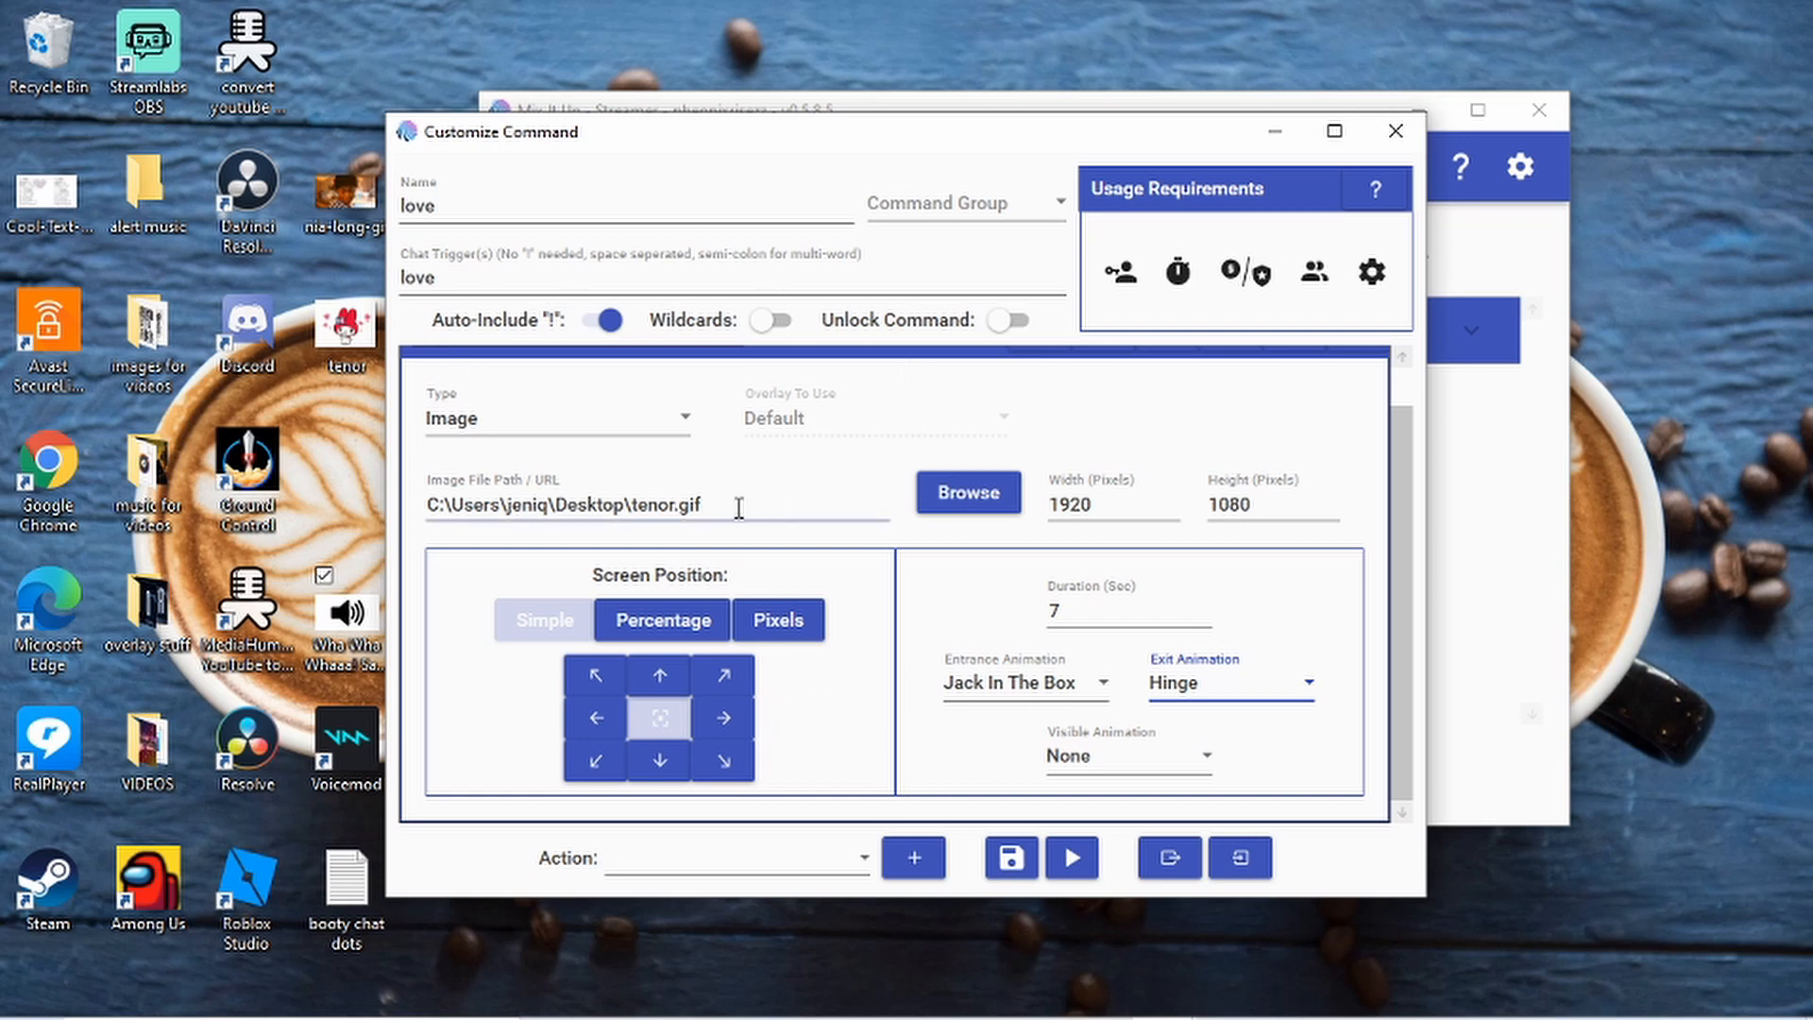
{"action": "left_click", "coordinate": [1004, 859]}
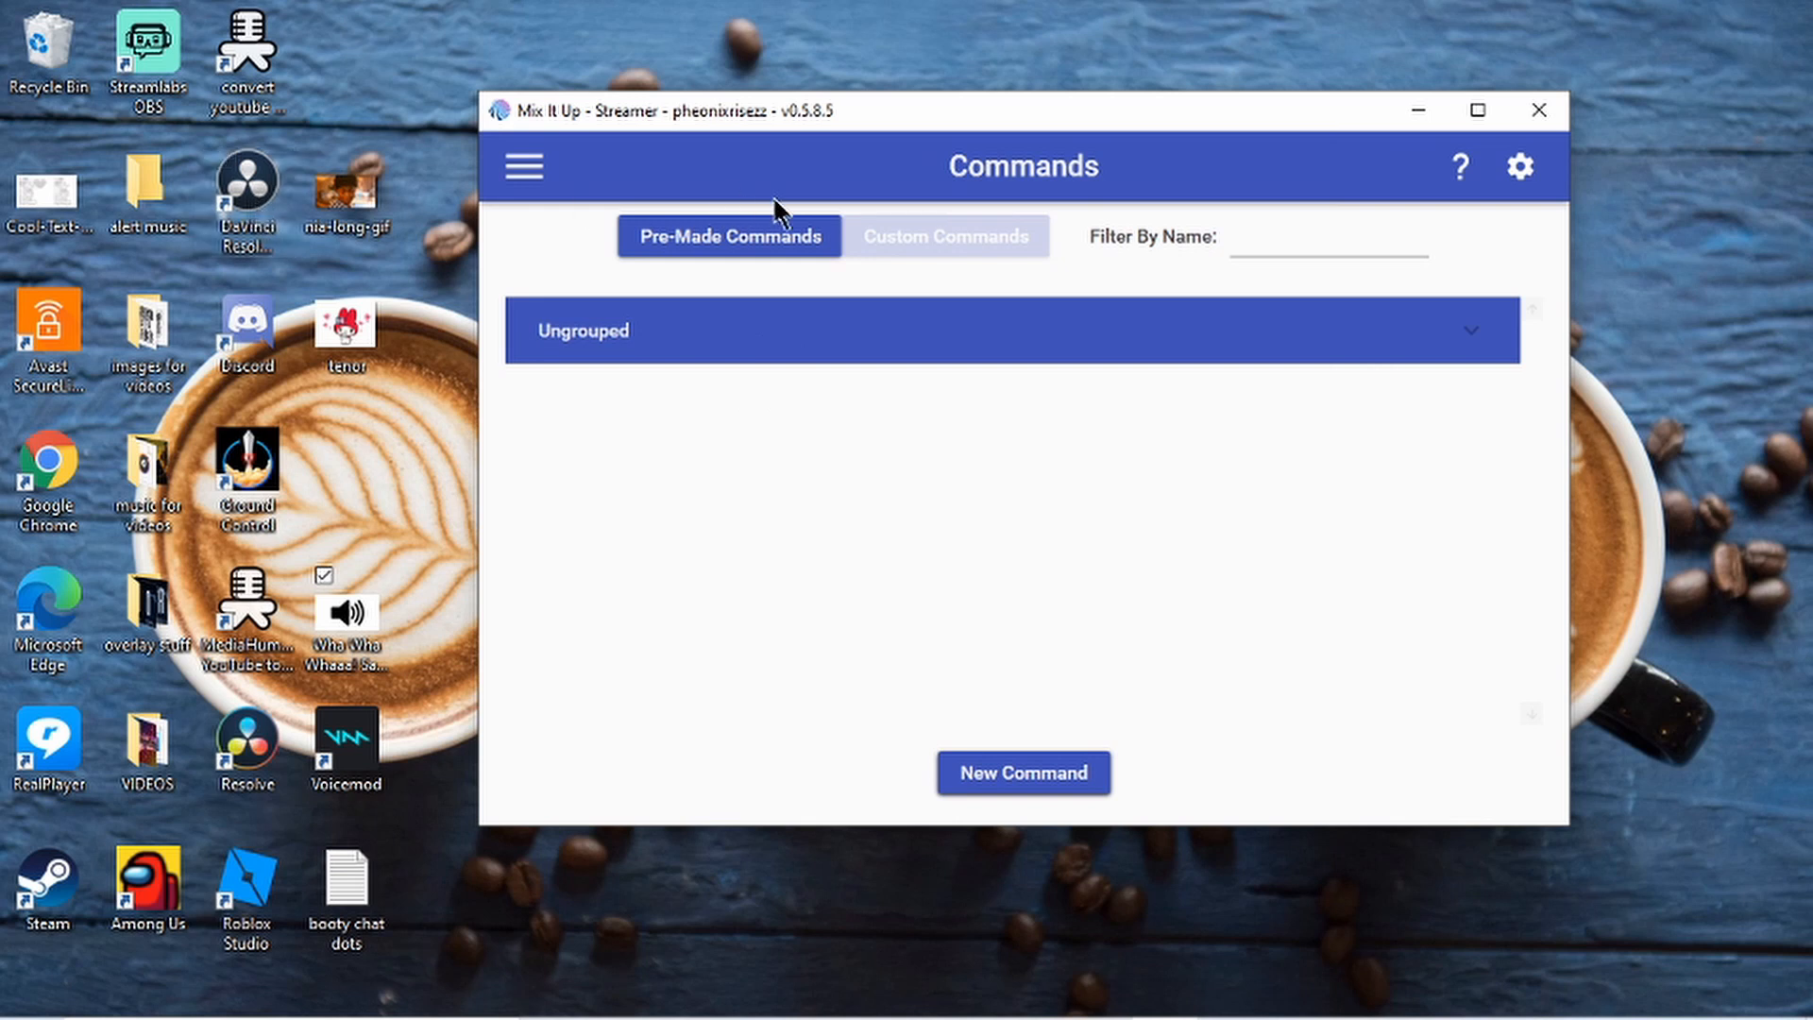
- Reopen the love command from the Ungrouped commands for editing and add a Sound action to it
{"action": "left_click", "coordinate": [1327, 354]}
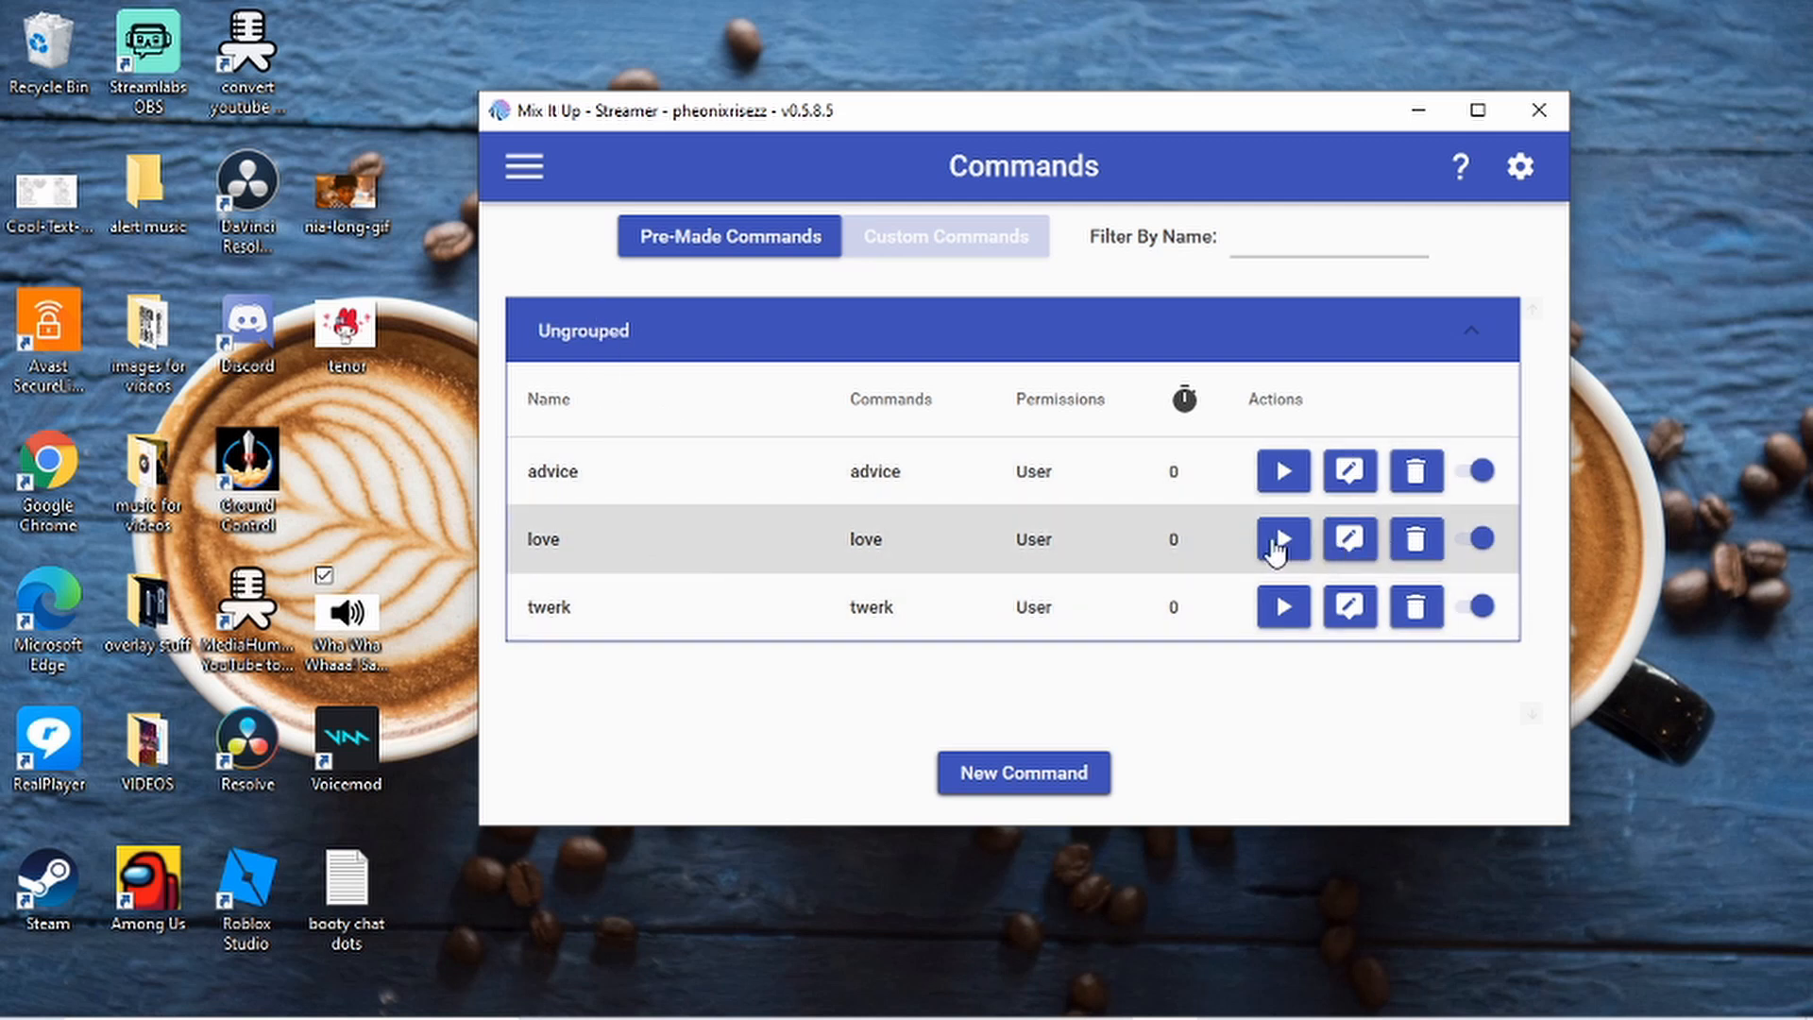
{"action": "left_click", "coordinate": [1351, 540]}
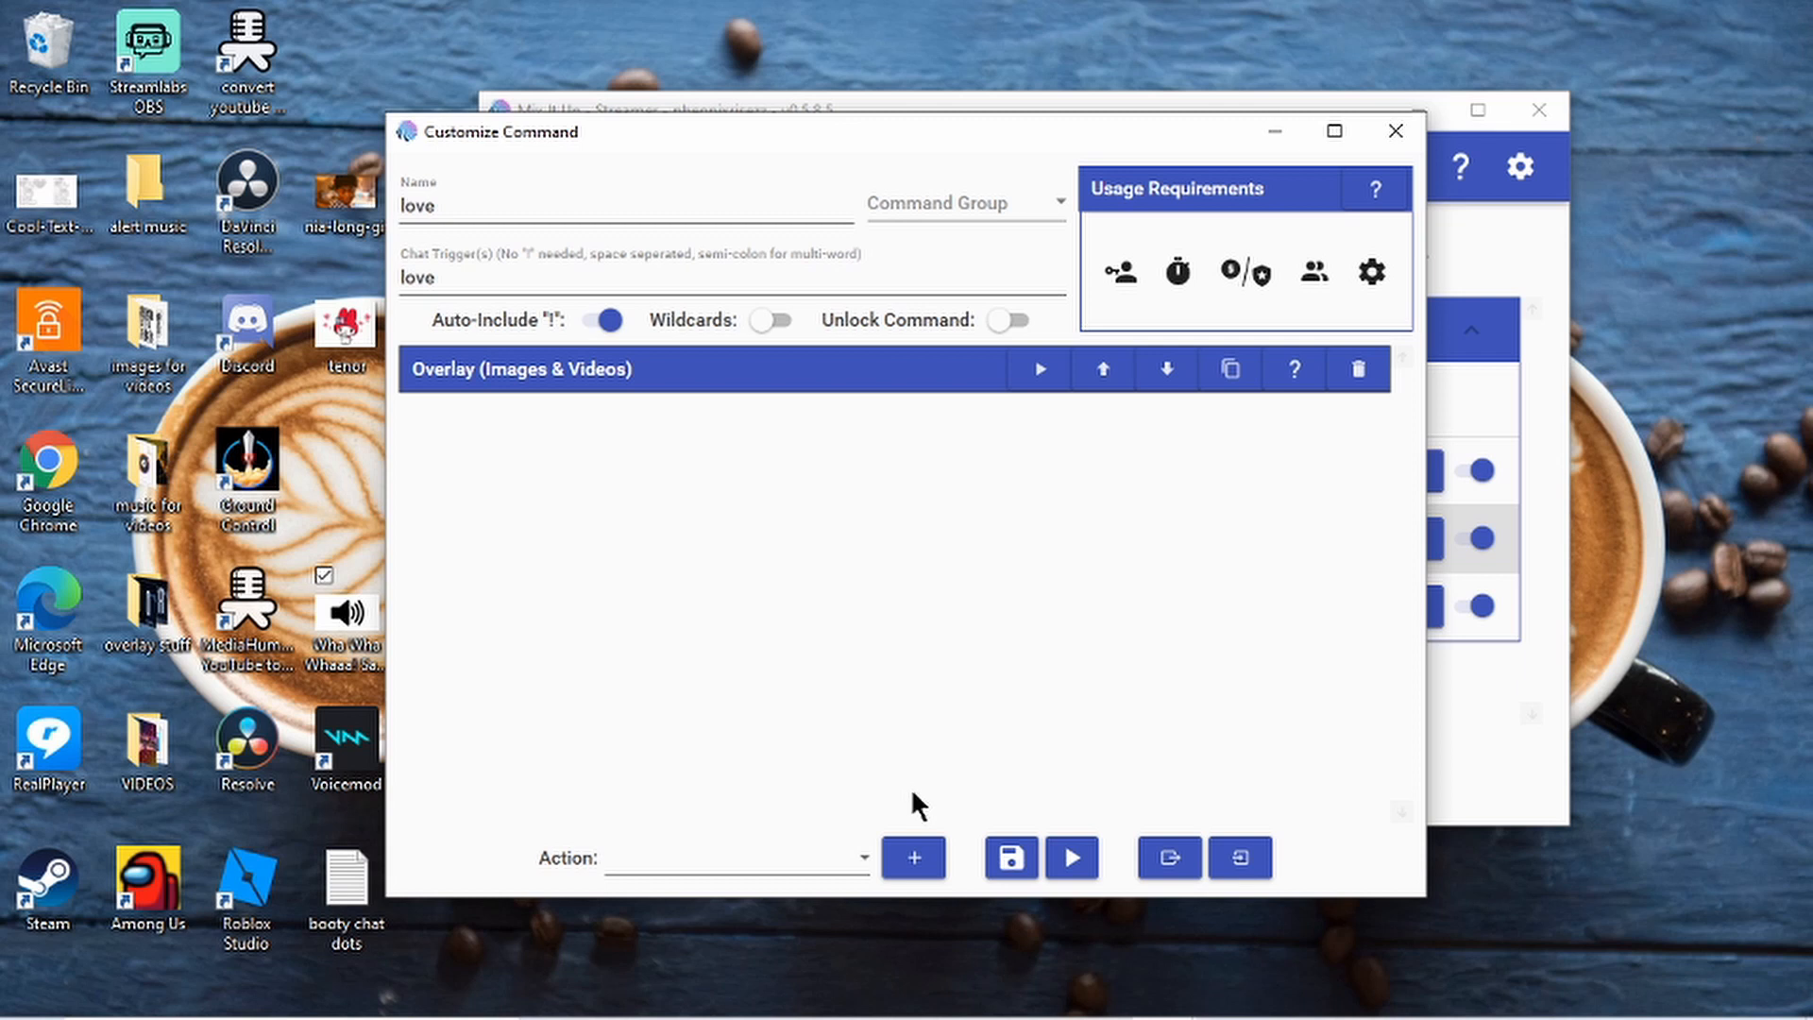
{"action": "left_click", "coordinate": [861, 854]}
{"action": "scroll", "coordinate": [653, 648], "scroll_direction": "down", "scroll_amount": 1}
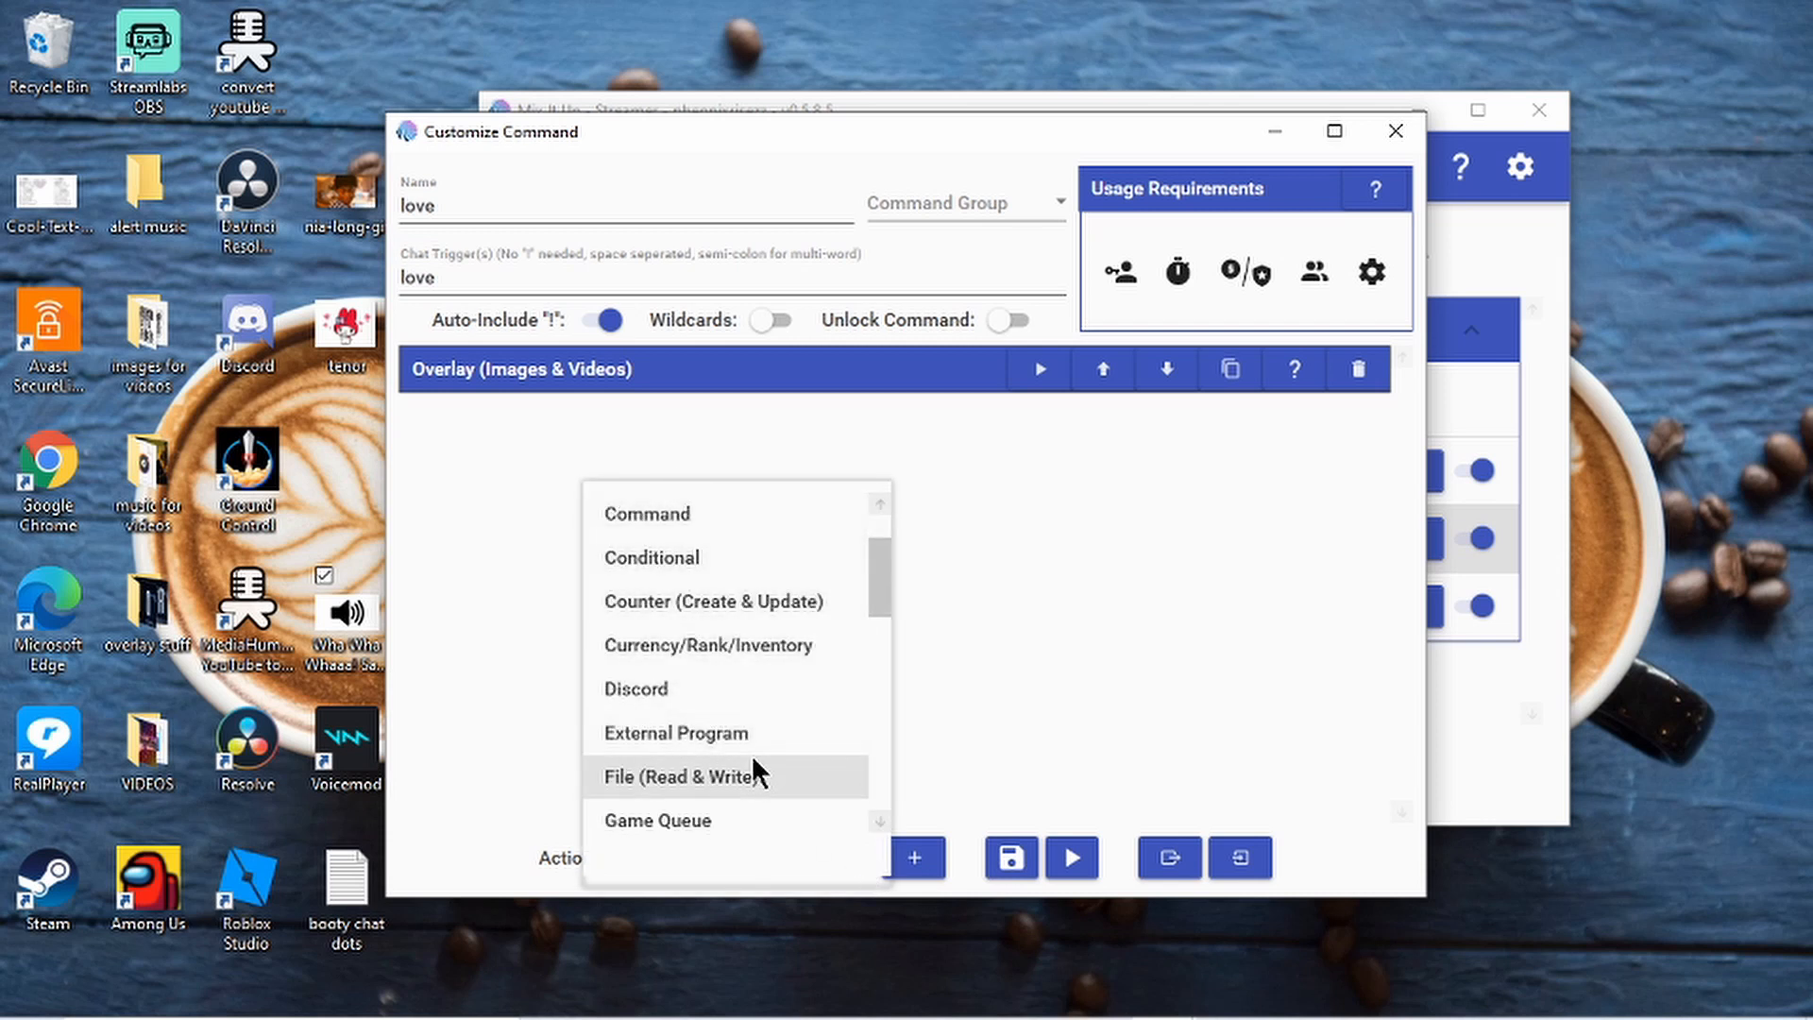
{"action": "scroll", "coordinate": [752, 756], "scroll_direction": "up", "scroll_amount": 1}
{"action": "scroll", "coordinate": [676, 665], "scroll_direction": "down", "scroll_amount": 2}
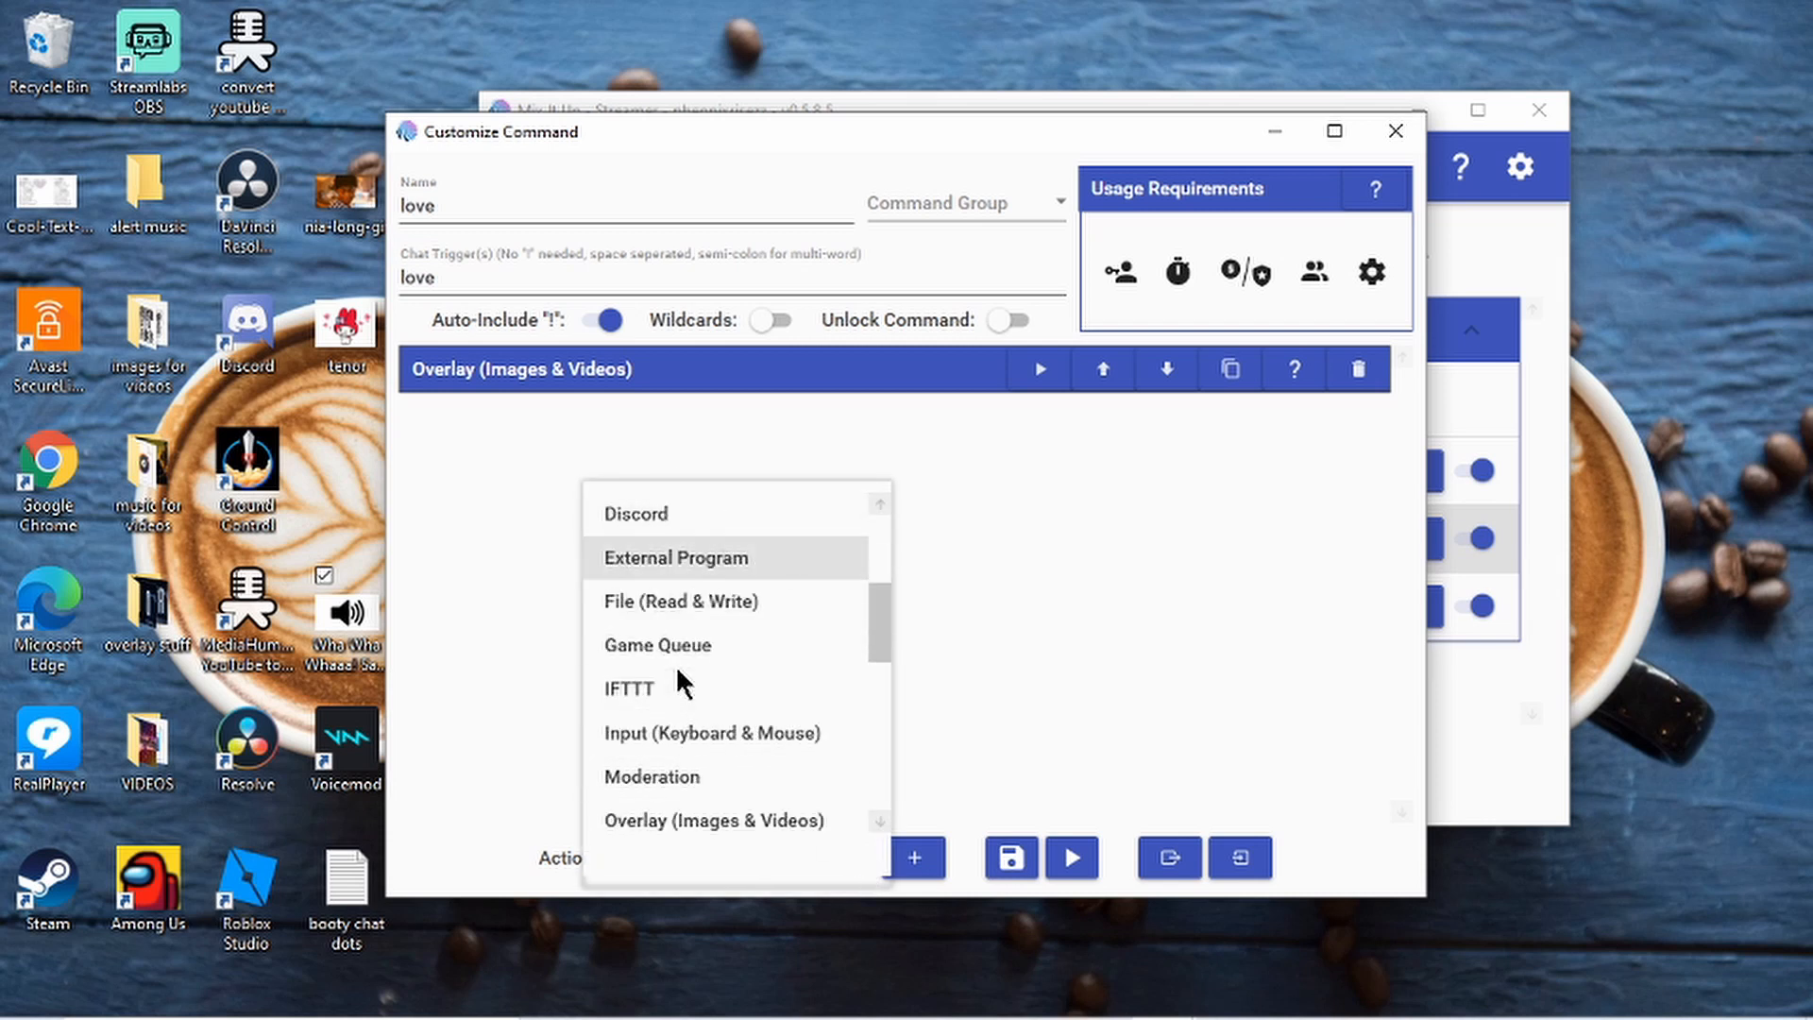
{"action": "scroll", "coordinate": [678, 666], "scroll_direction": "down", "scroll_amount": 2}
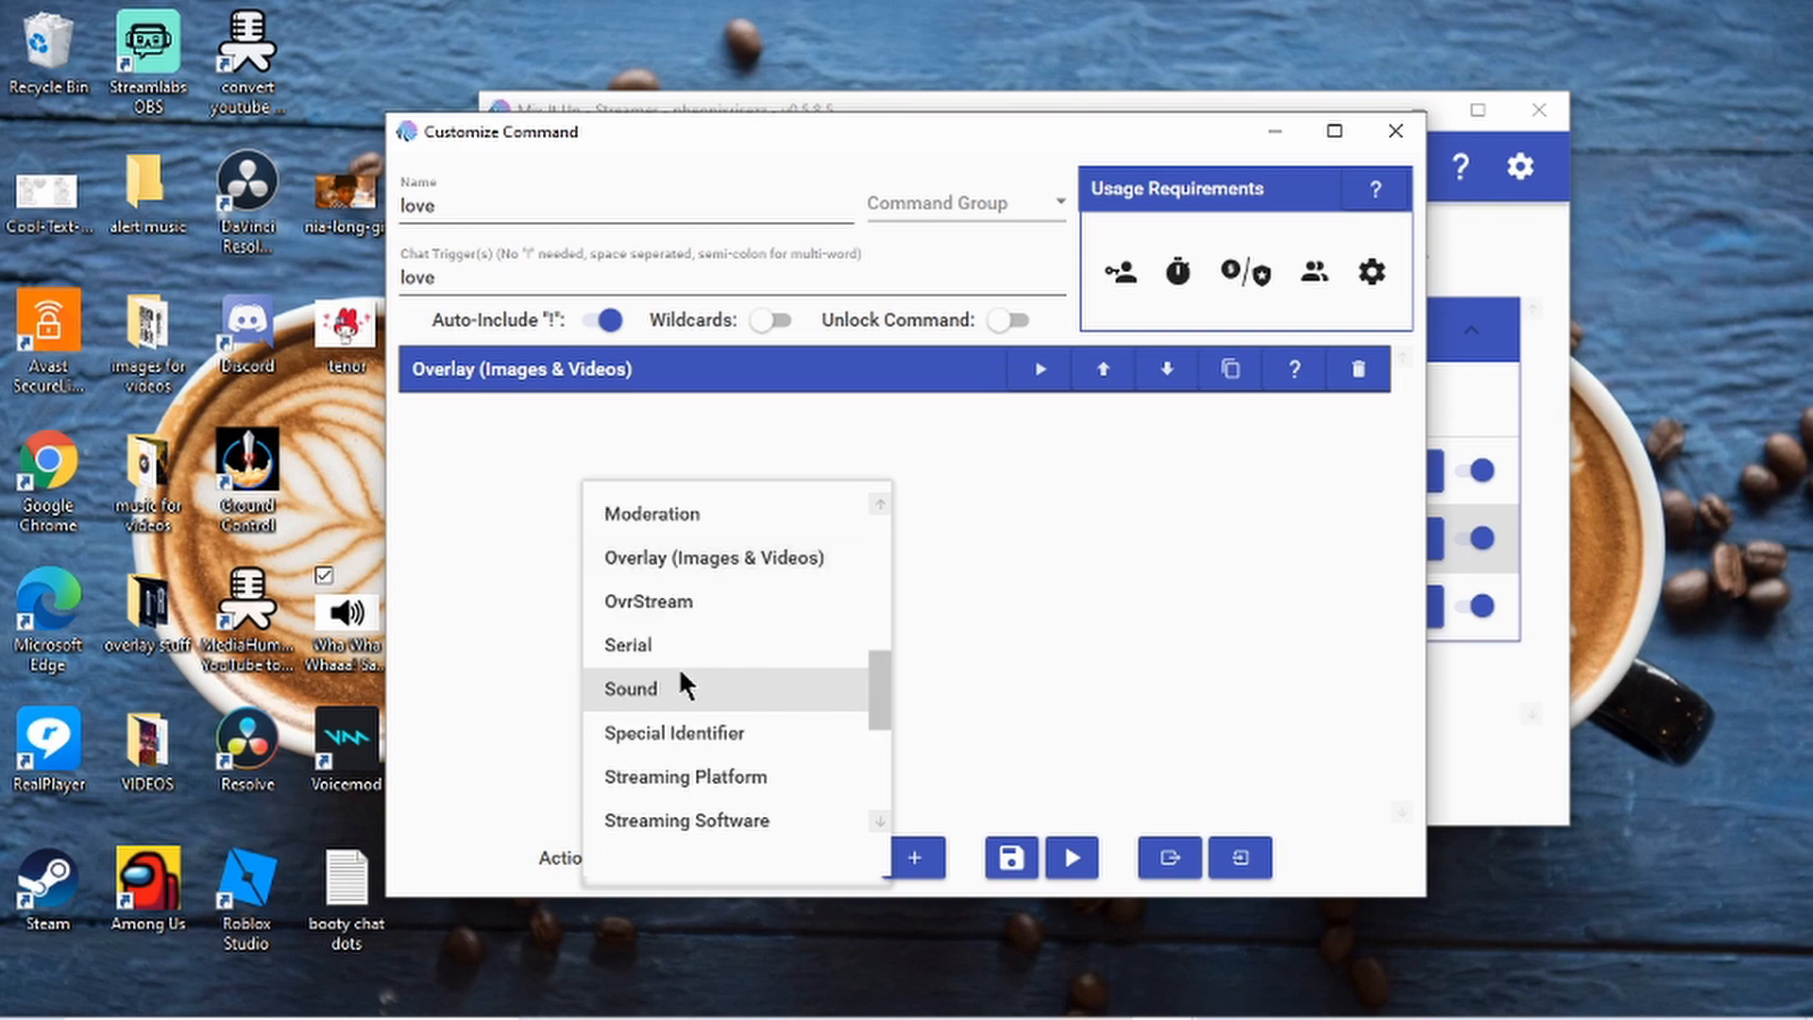
{"action": "left_click", "coordinate": [678, 665]}
{"action": "left_click", "coordinate": [913, 859]}
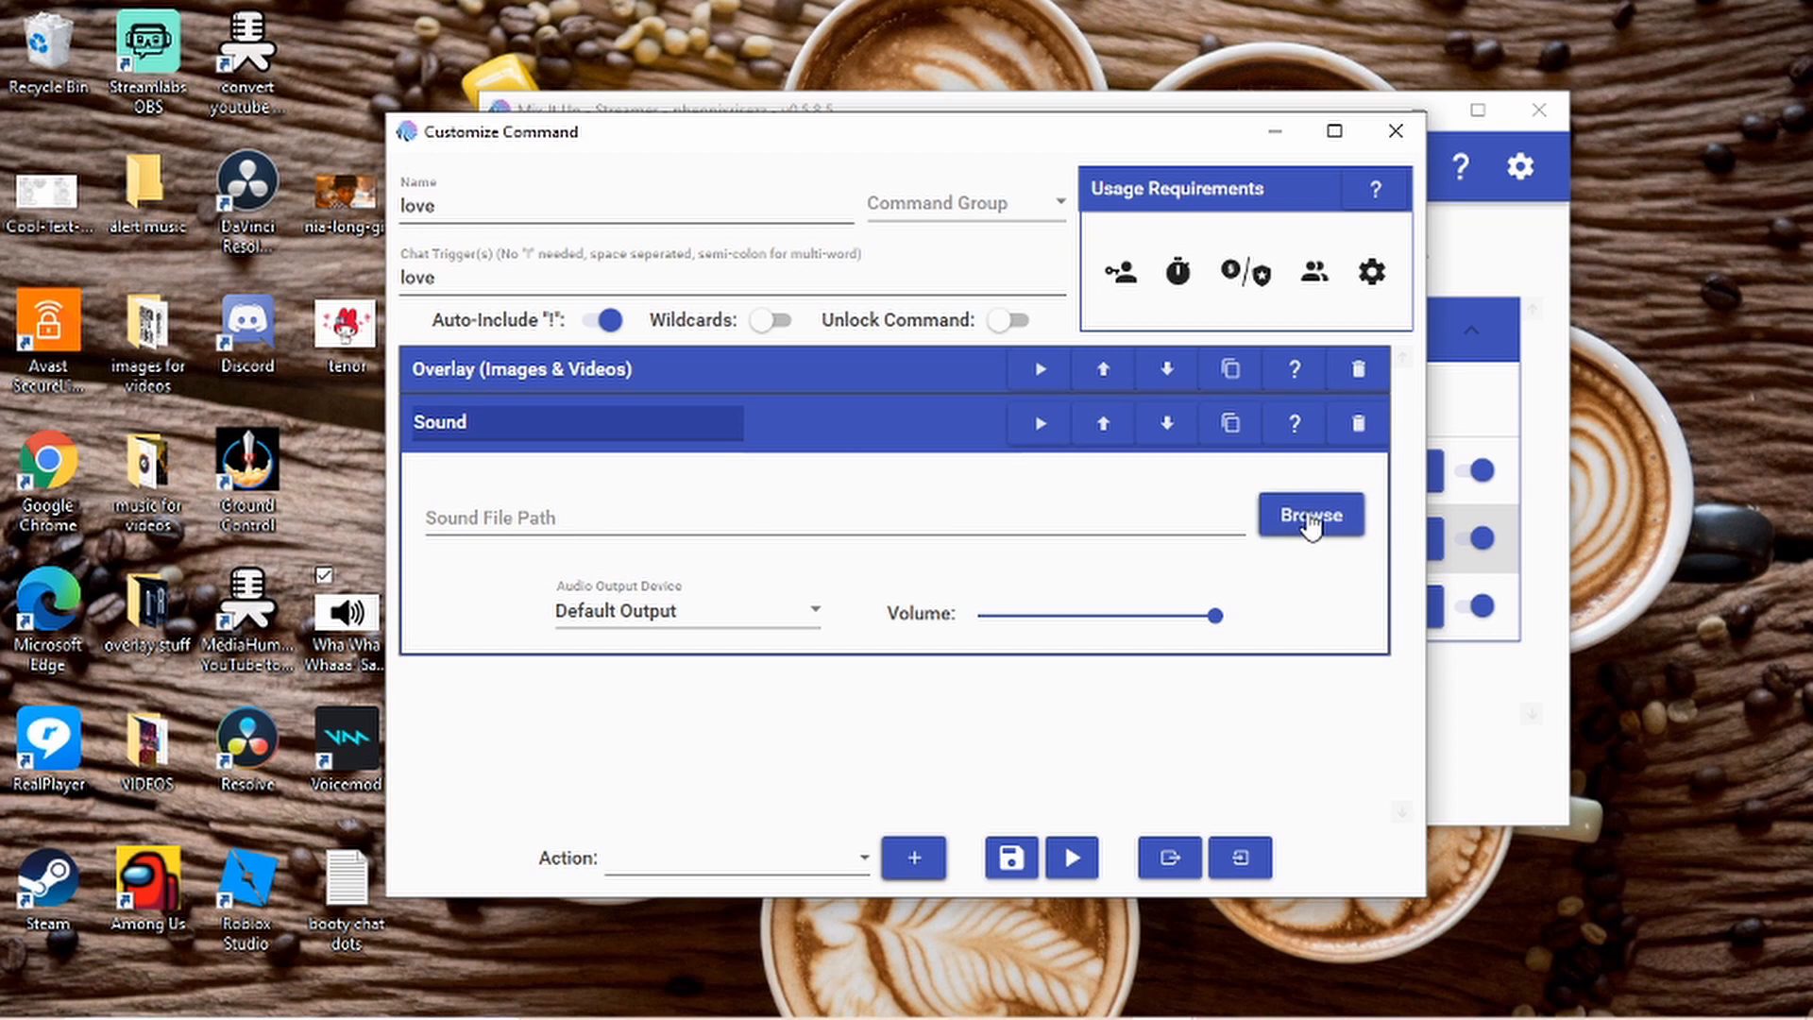
- Load Nelly - Dilemma (Official Music Video) ft (mp3cut.net).mp3 from Downloads as the Sound action's file and save the love command
{"action": "left_click", "coordinate": [1310, 517]}
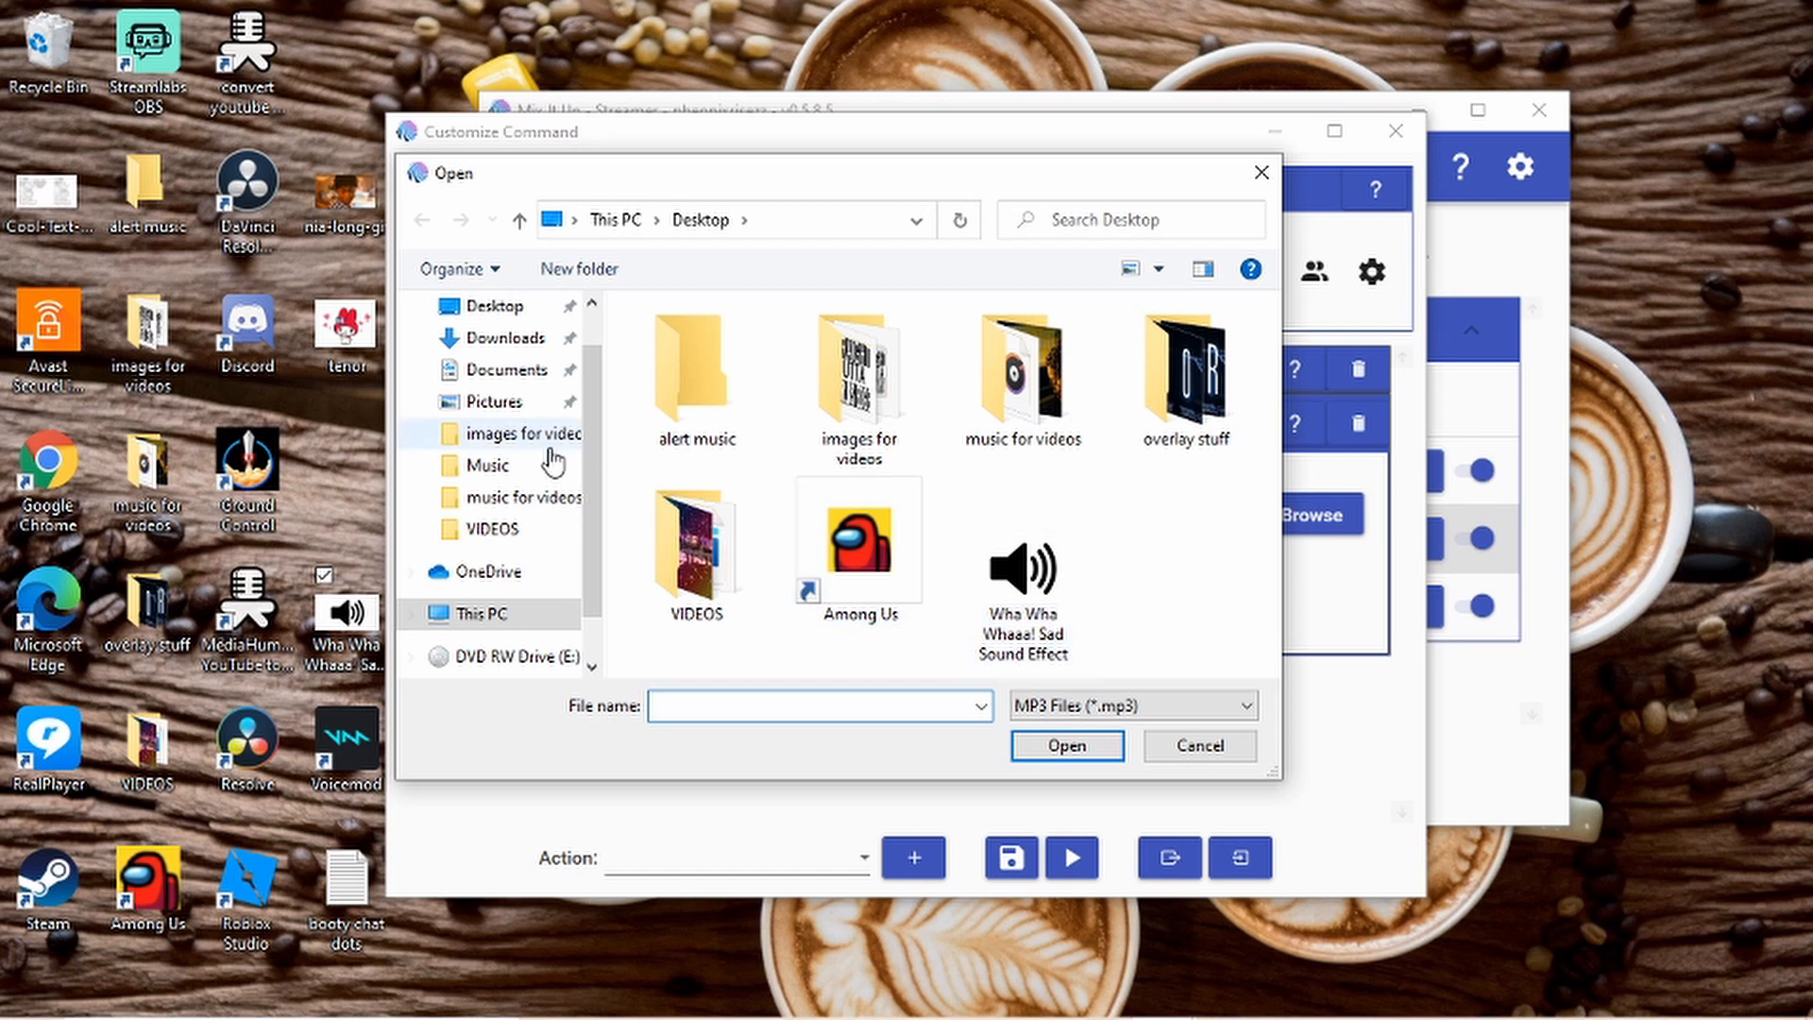
{"action": "left_click", "coordinate": [487, 338]}
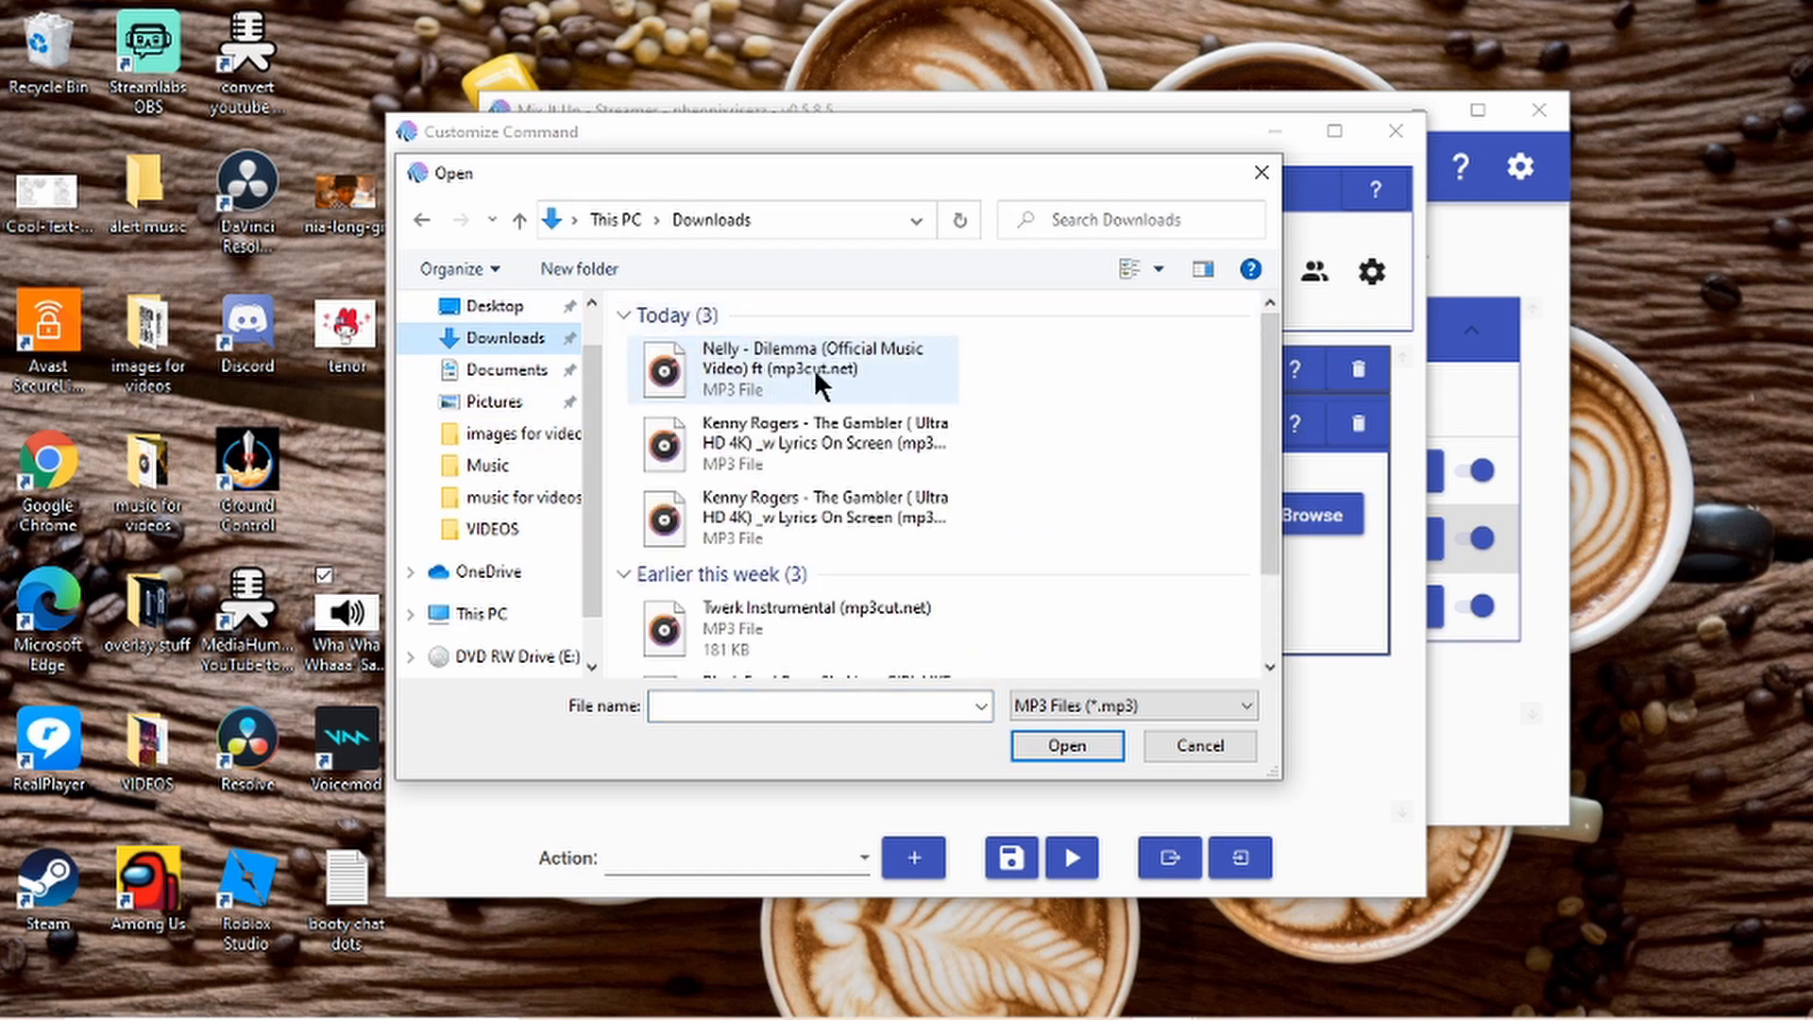
{"action": "left_click", "coordinate": [819, 370]}
{"action": "left_click", "coordinate": [1052, 742]}
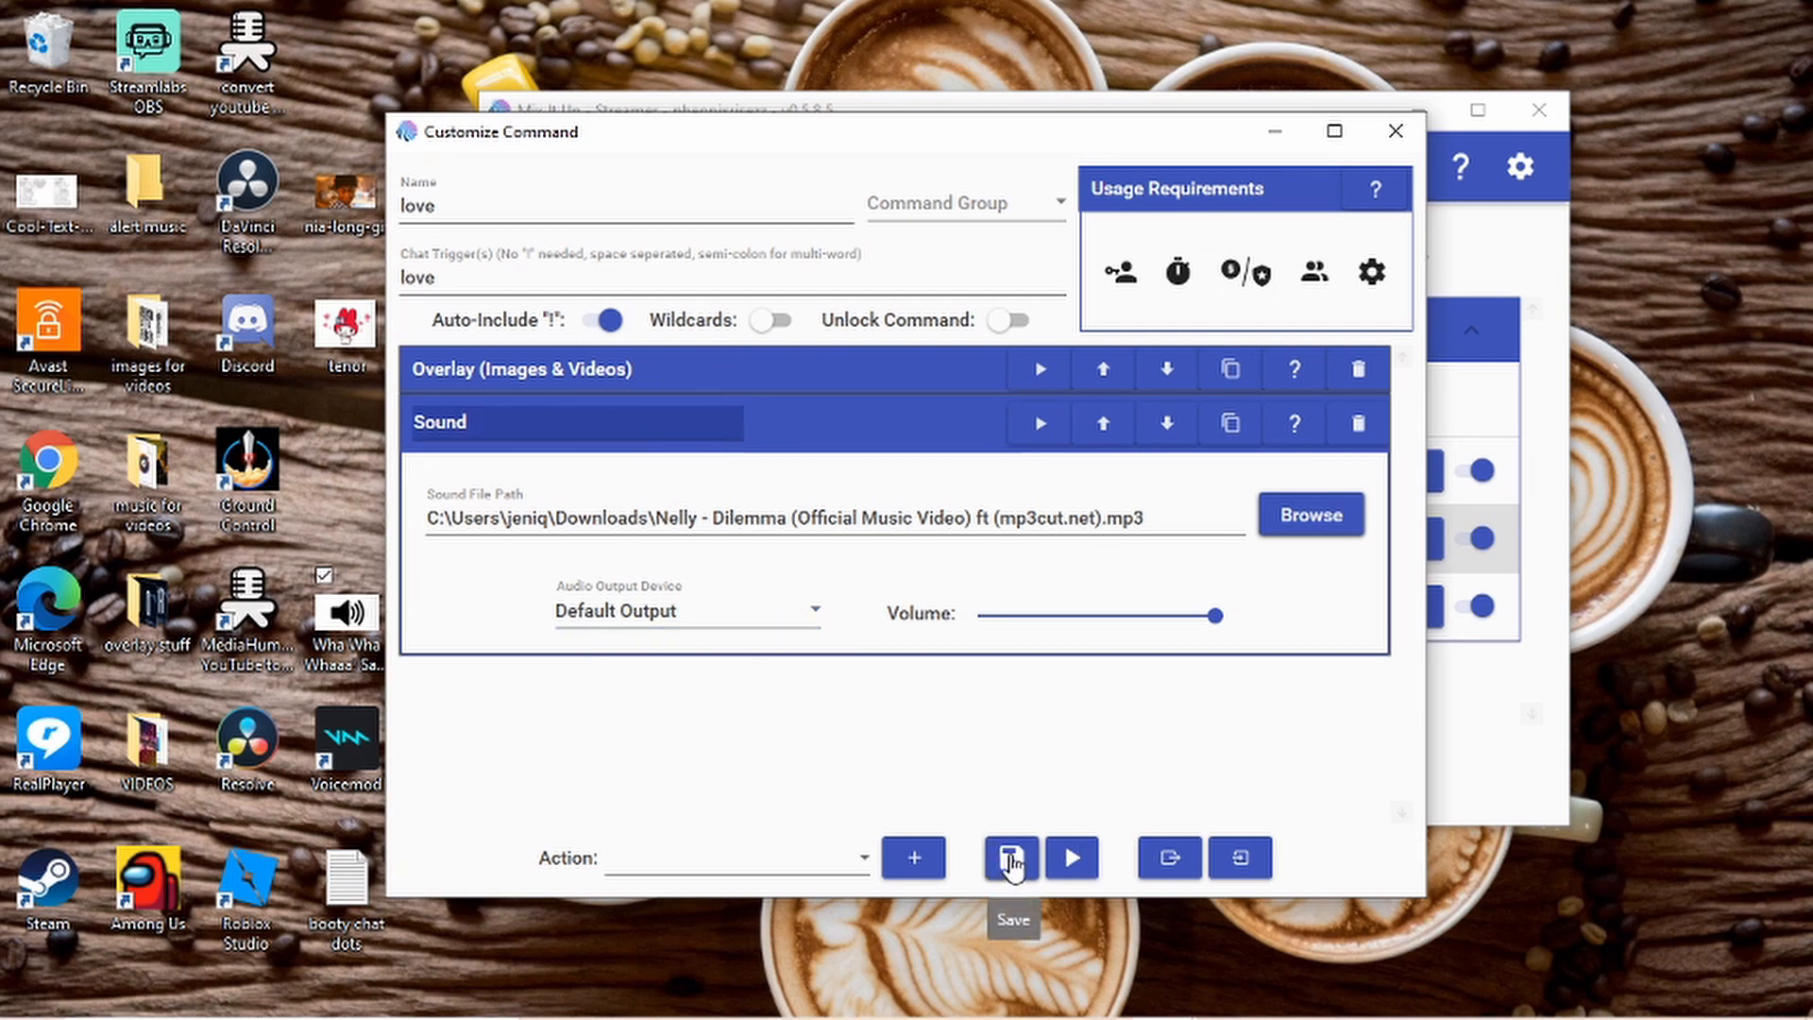
{"action": "left_click", "coordinate": [1011, 860]}
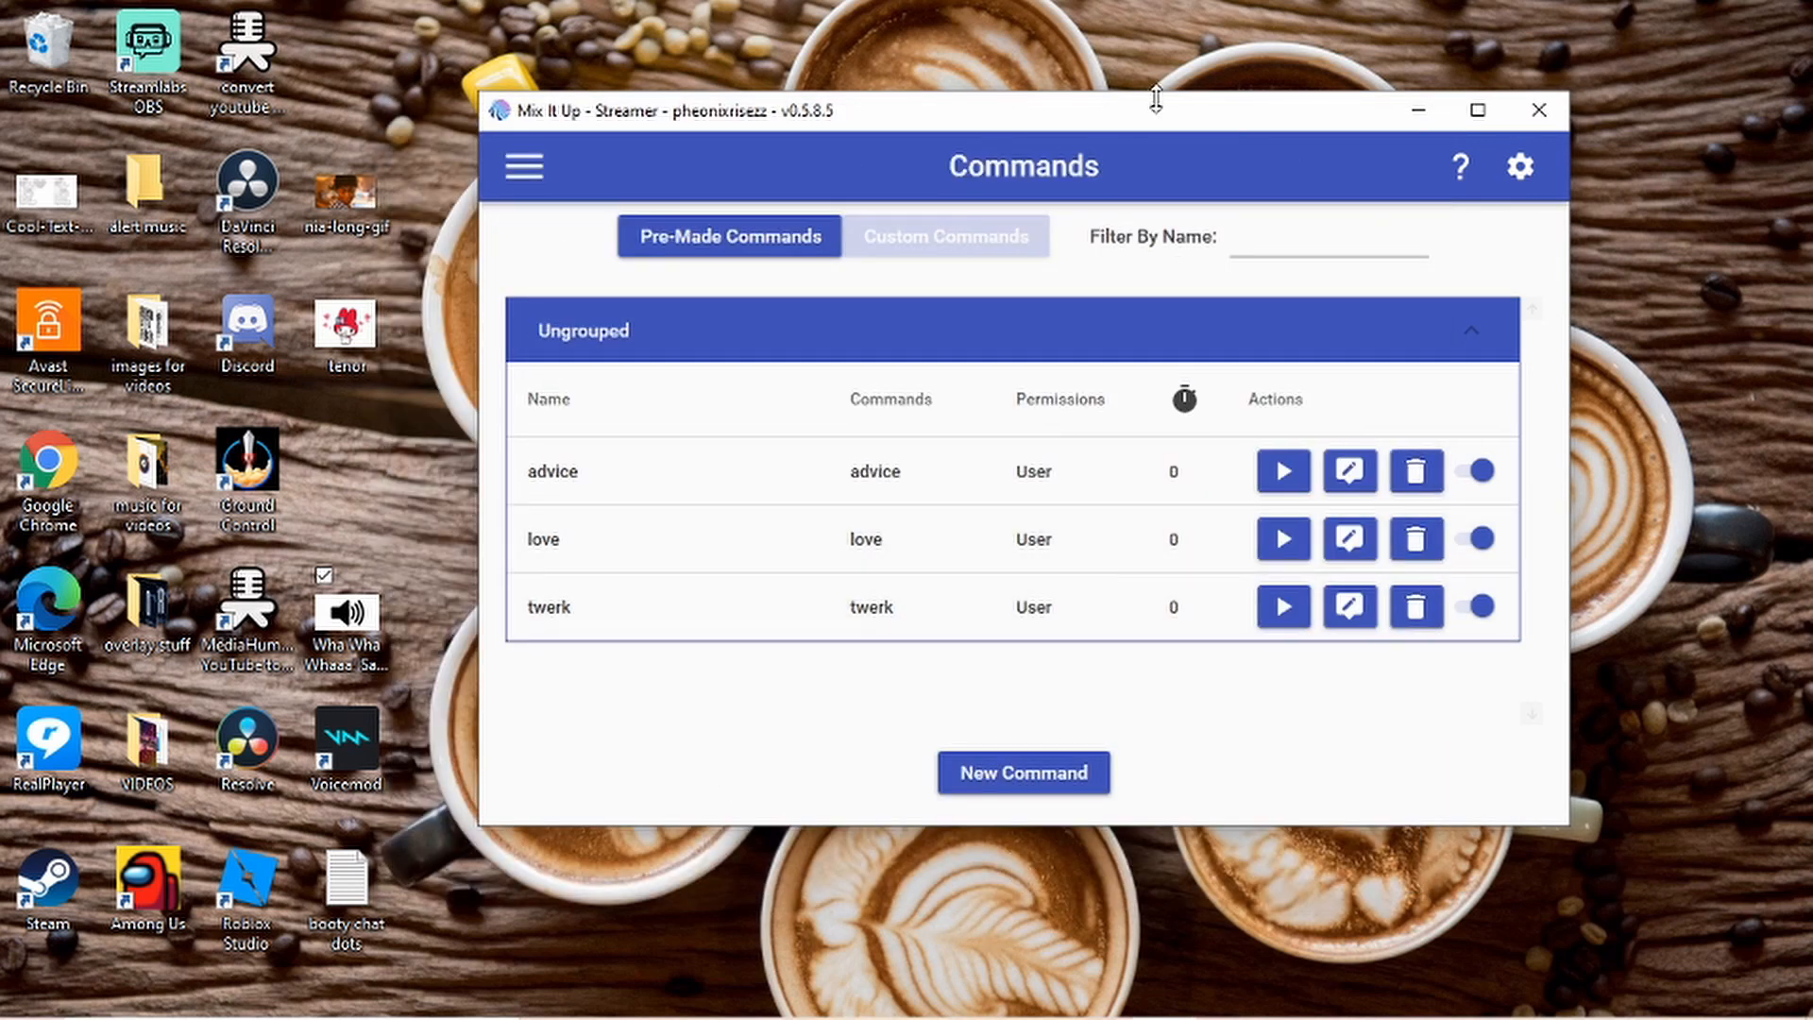
- Switch to Streamlabs OBS and arrange its restored window beneath the Mix It Up command list so both are visible
{"action": "left_click_drag", "start_coordinate": [1154, 111], "coordinate": [1006, 21]}
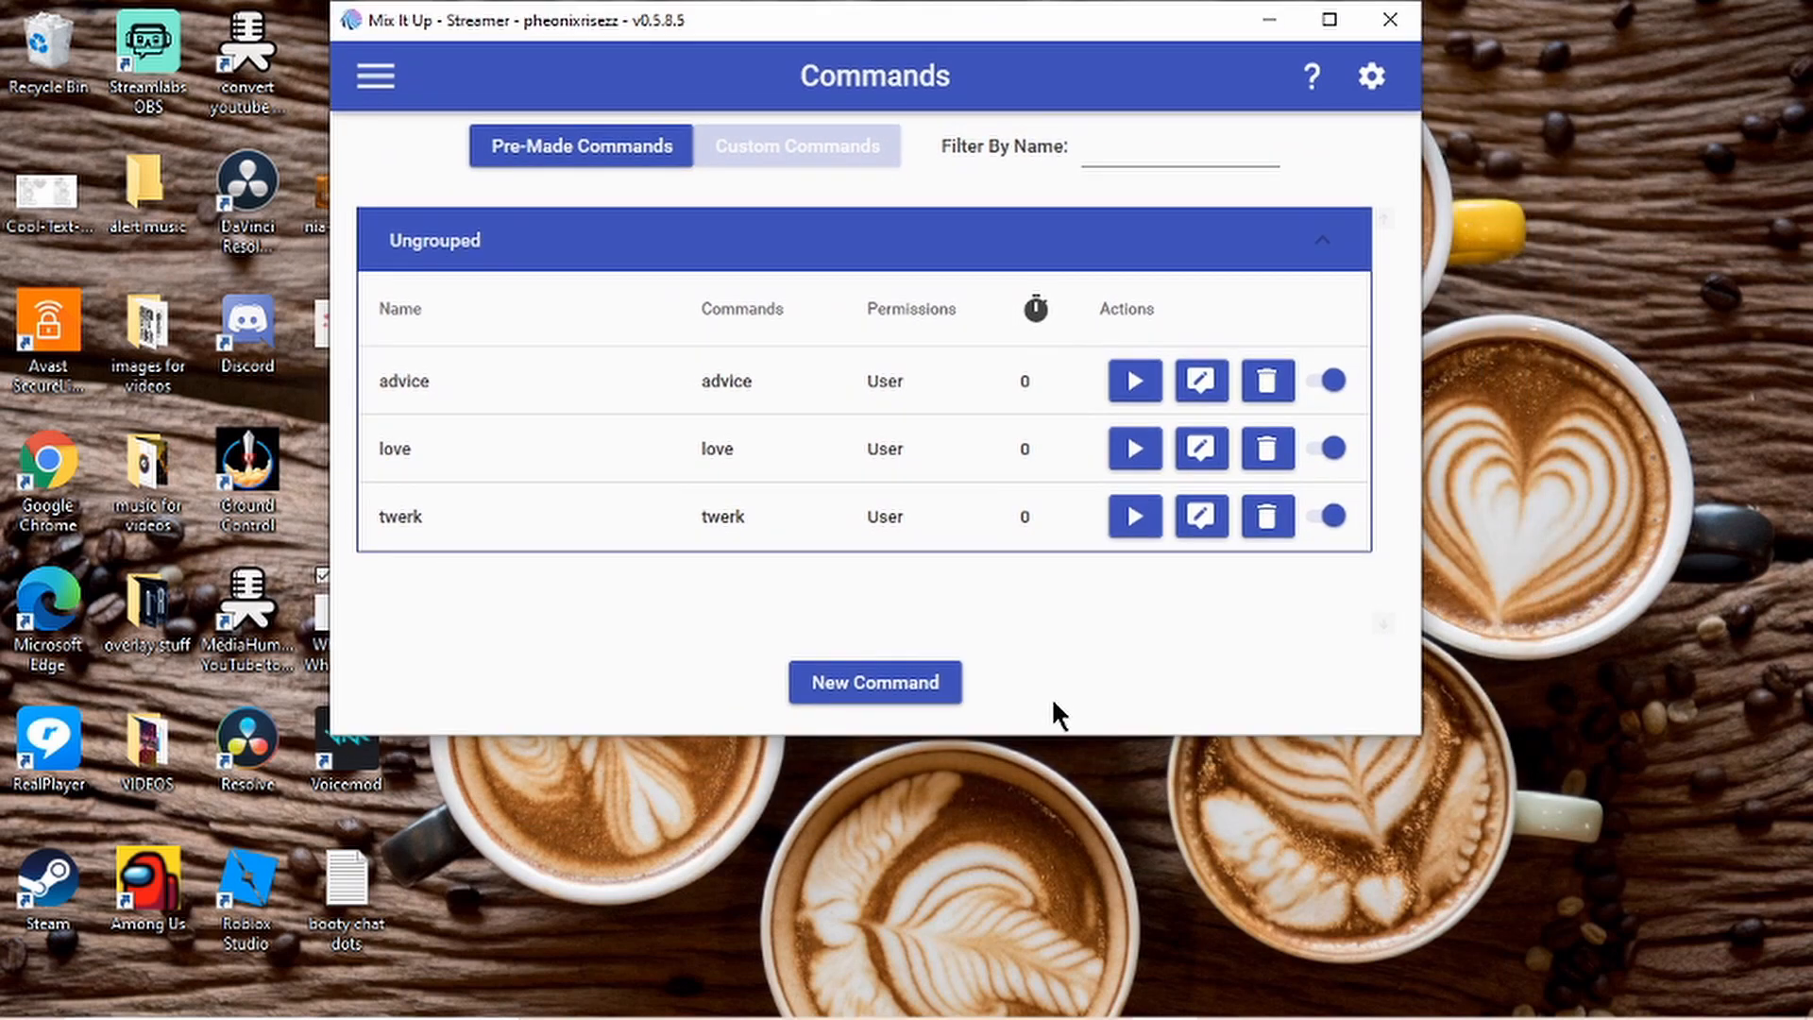
{"action": "mouse_move", "coordinate": [1259, 1014]}
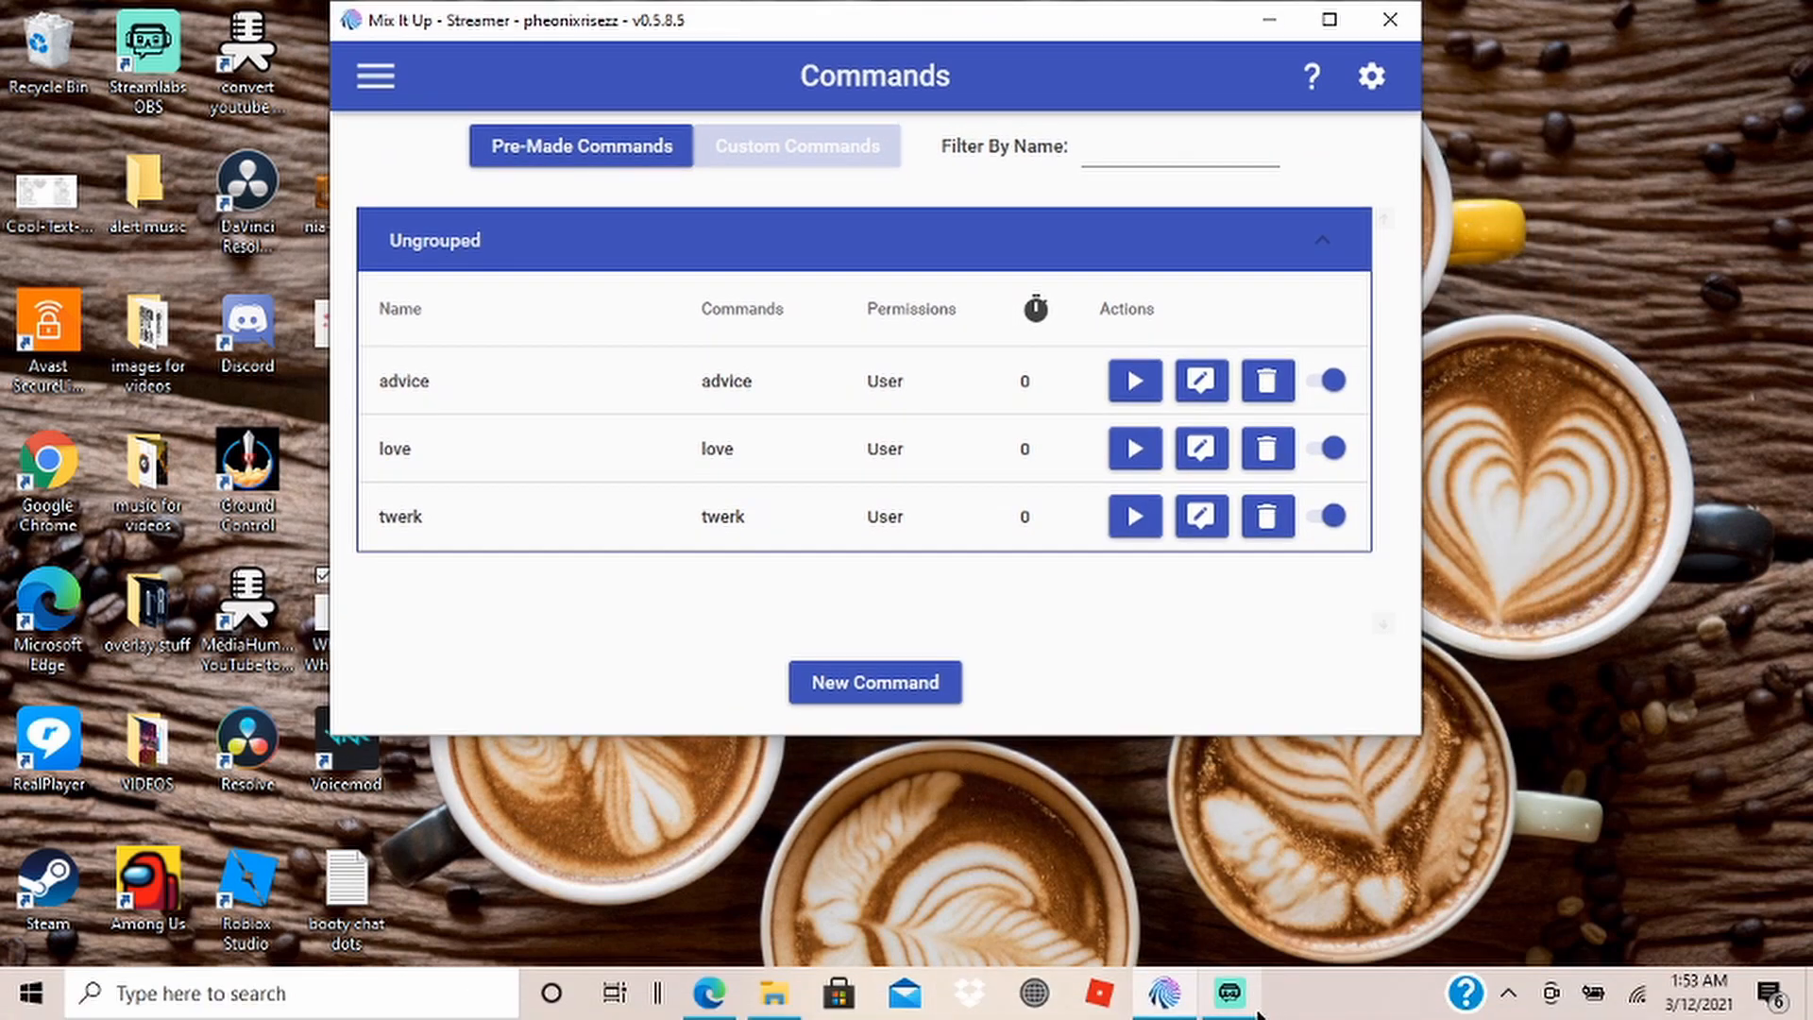
{"action": "left_click", "coordinate": [1228, 1003]}
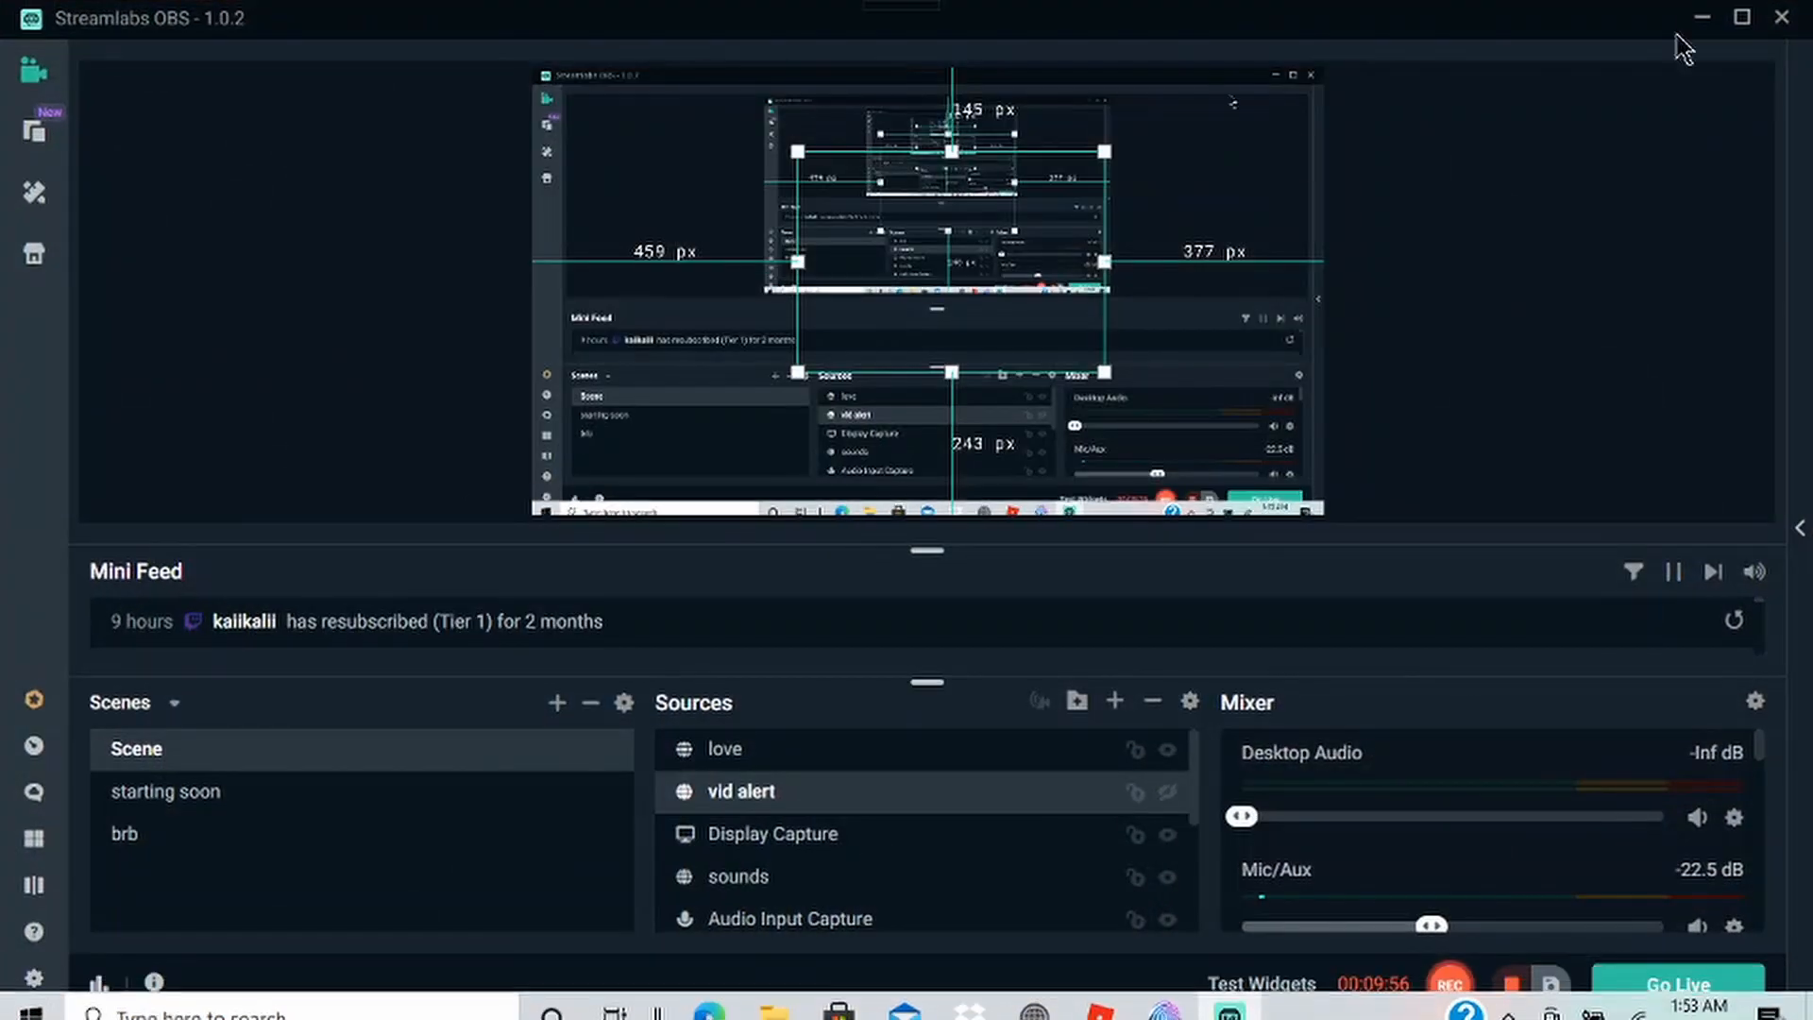
{"action": "left_click", "coordinate": [1743, 21]}
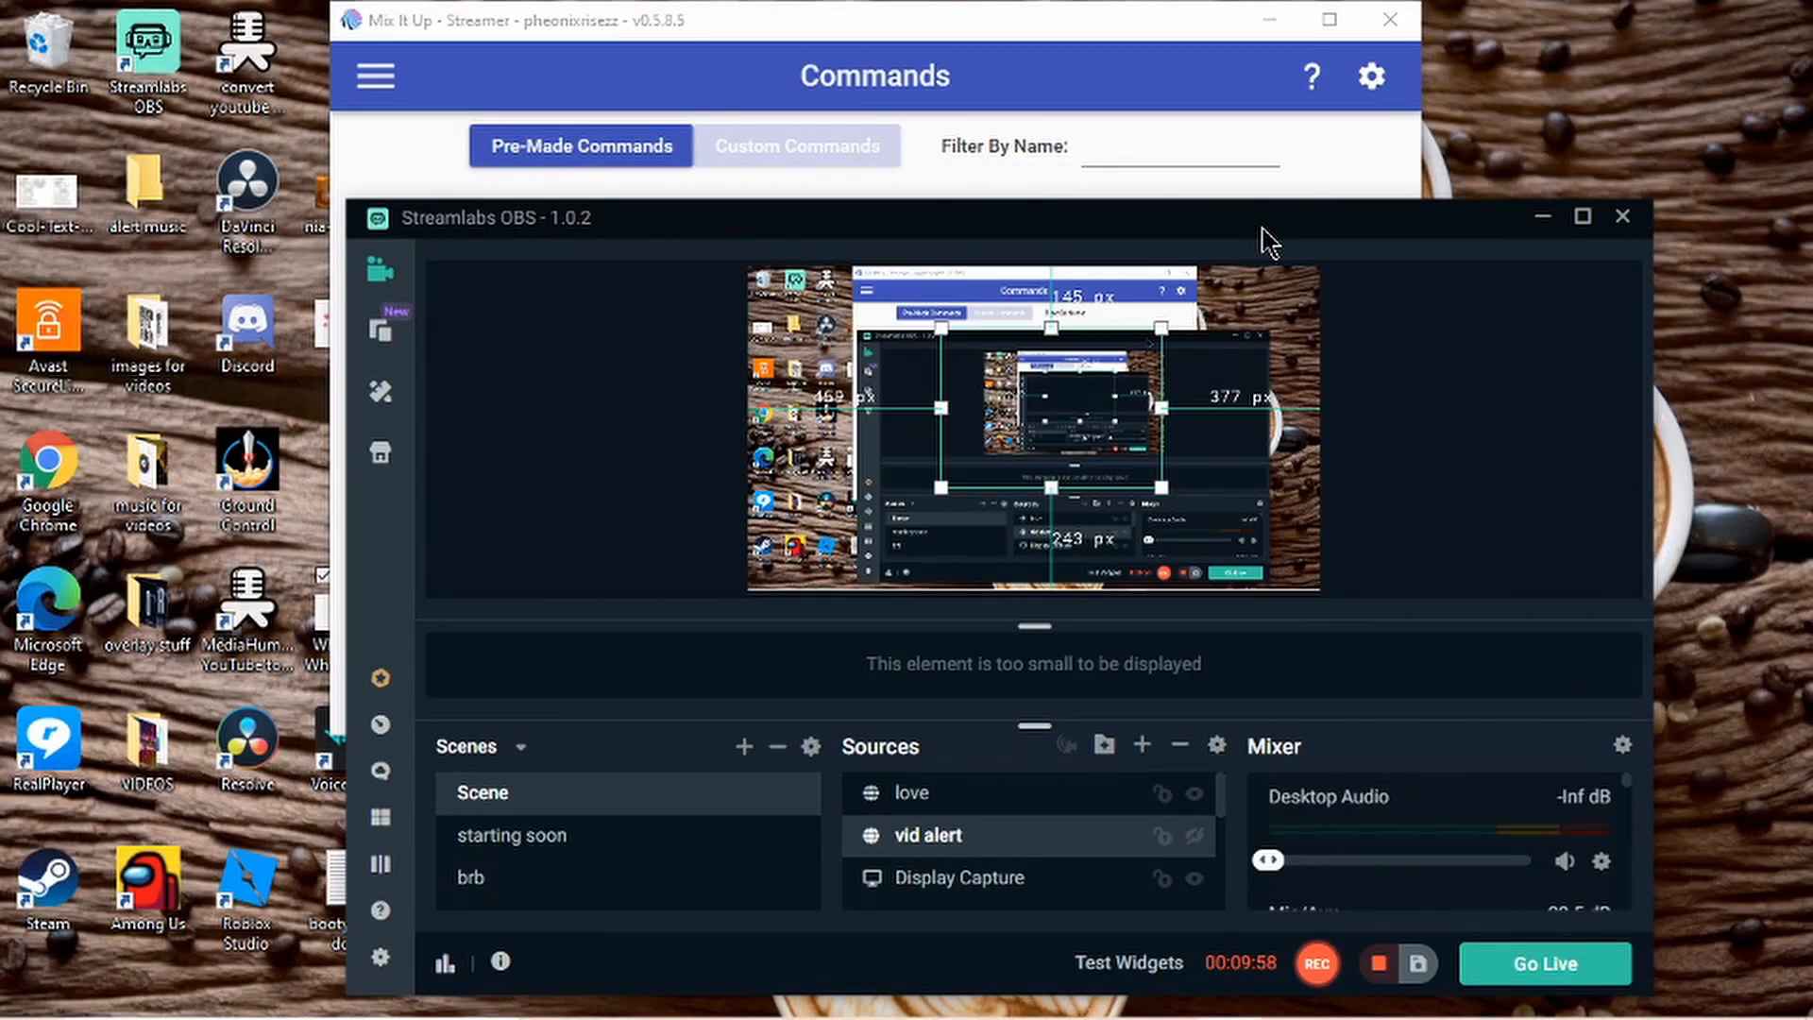
{"action": "left_click_drag", "start_coordinate": [1262, 229], "coordinate": [1255, 600]}
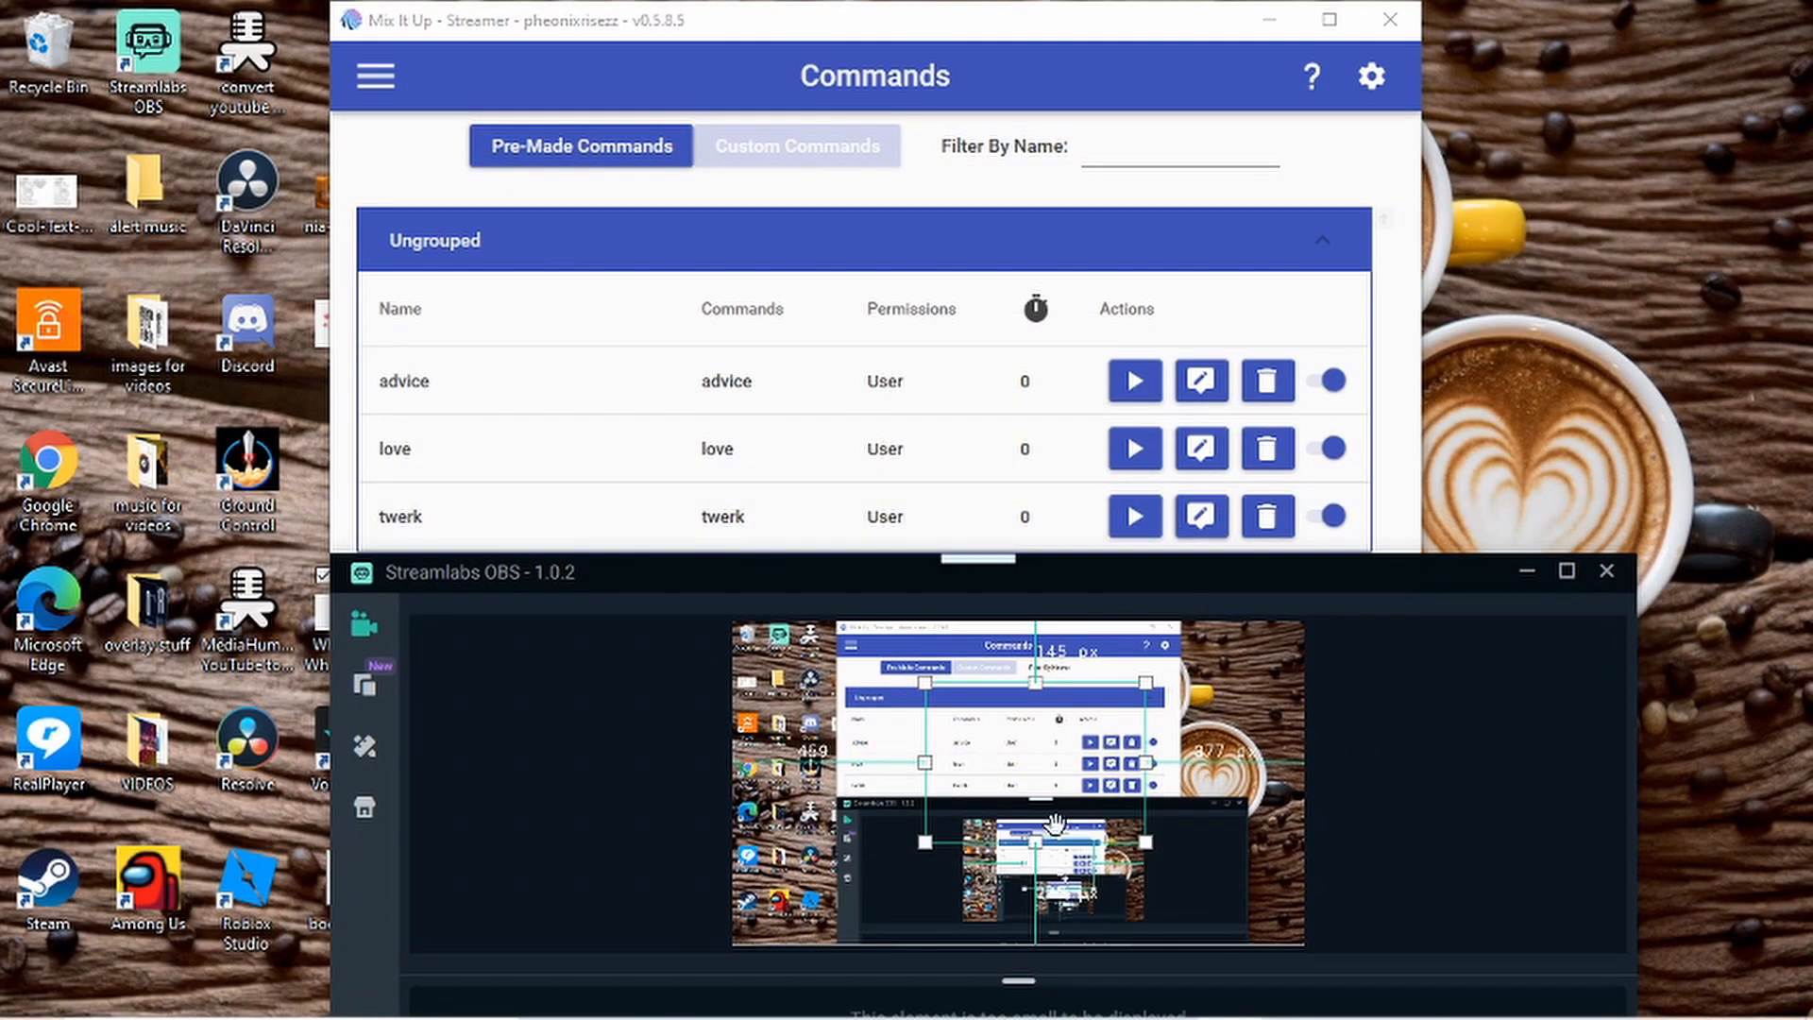
- Run the love command as a test and raise the Streamlabs OBS window to watch the overlay in its preview
{"action": "left_click", "coordinate": [1134, 454]}
{"action": "left_click", "coordinate": [1133, 456]}
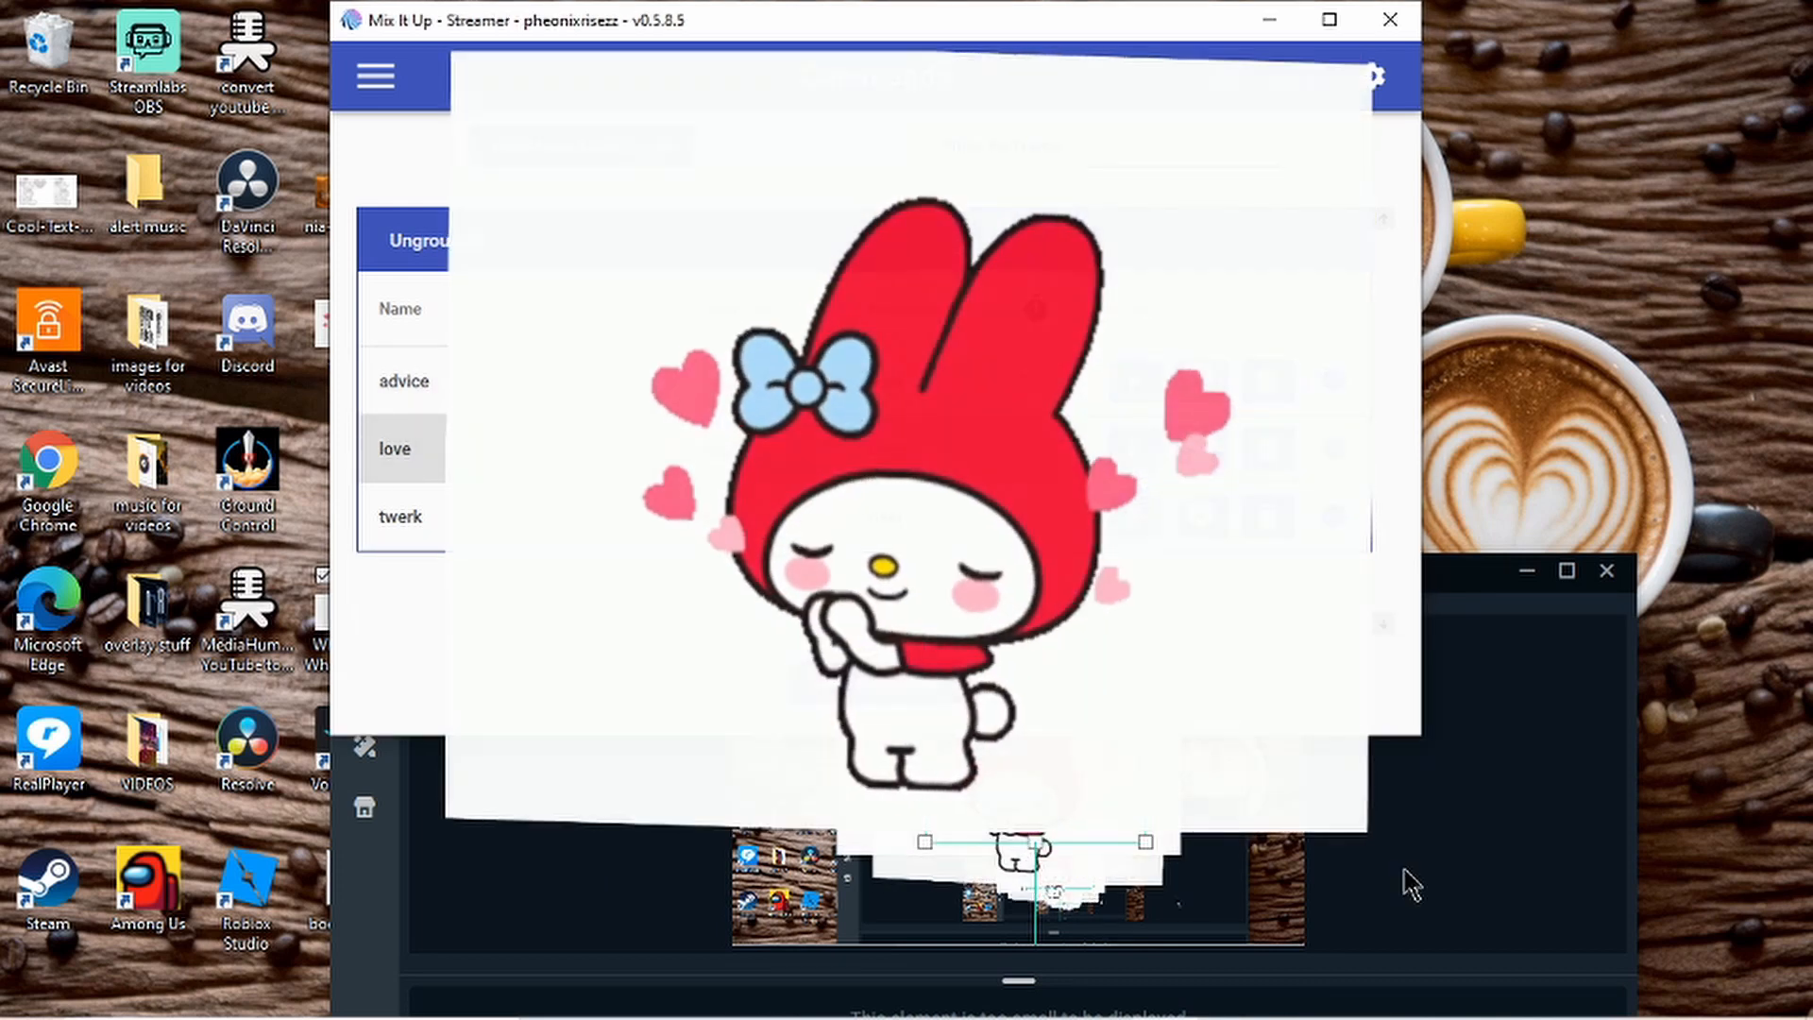
{"action": "left_click", "coordinate": [1475, 588]}
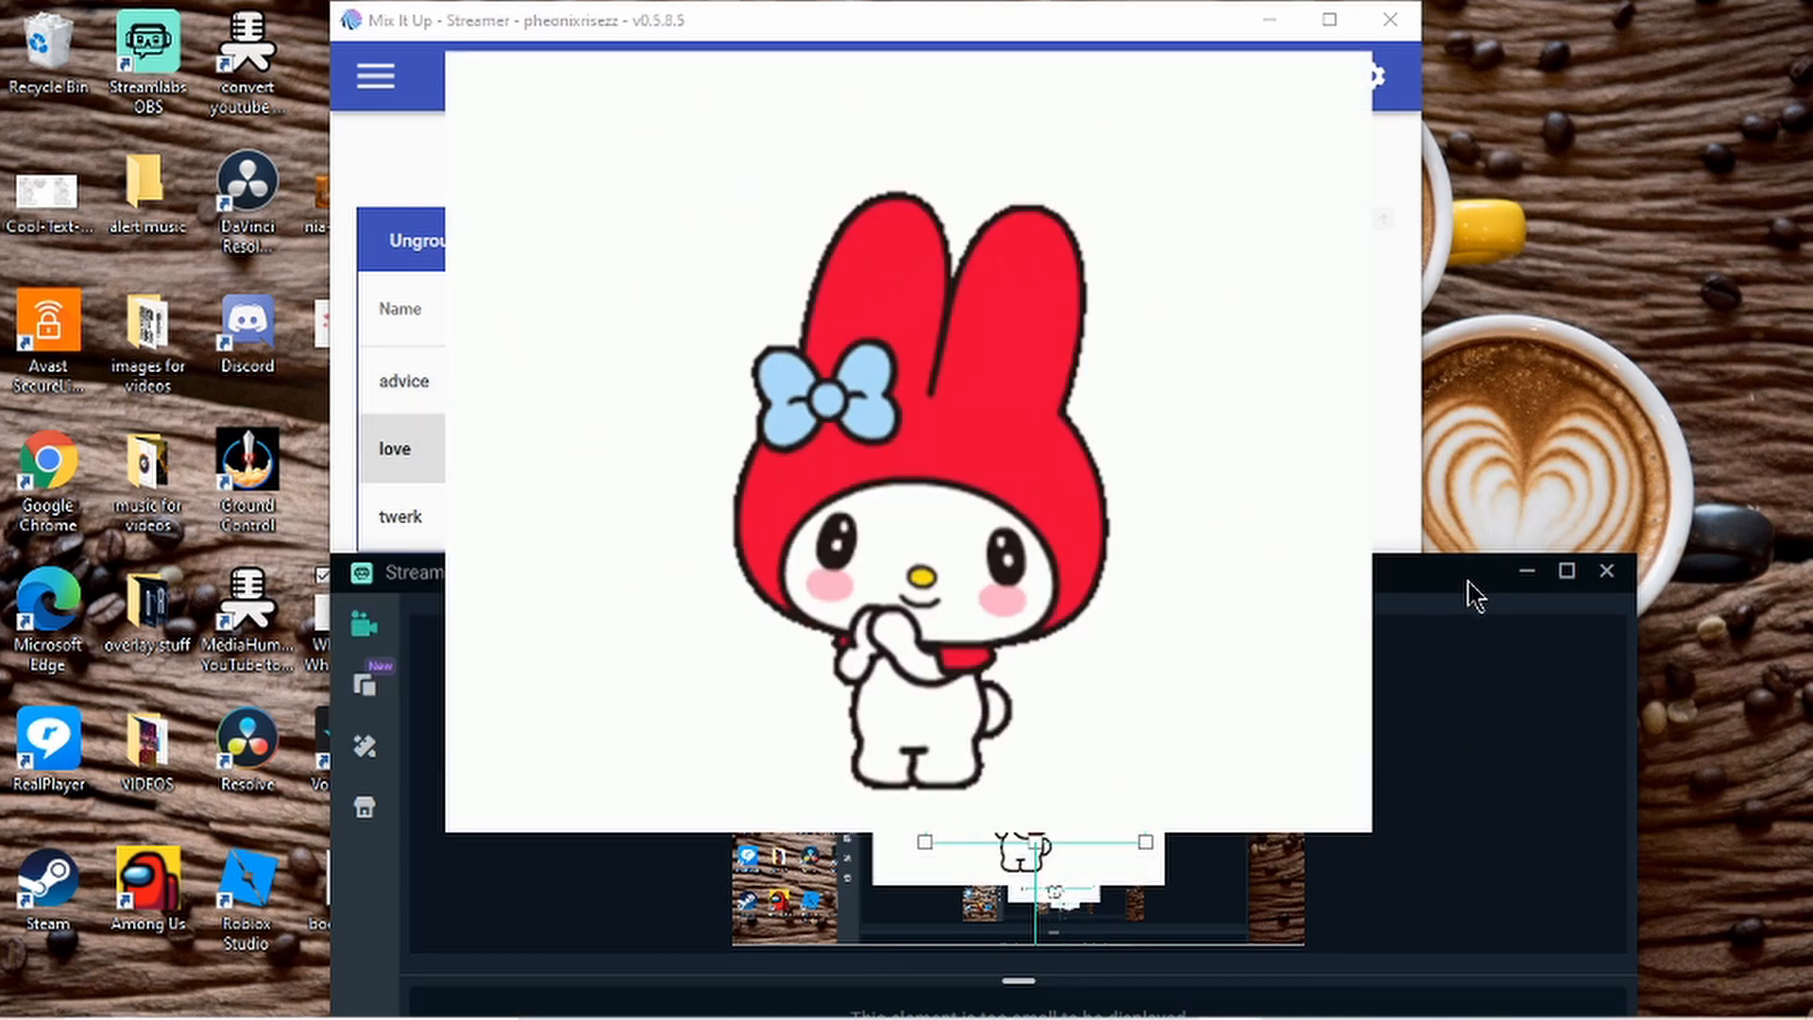
{"action": "left_click_drag", "start_coordinate": [1447, 571], "coordinate": [1443, 300]}
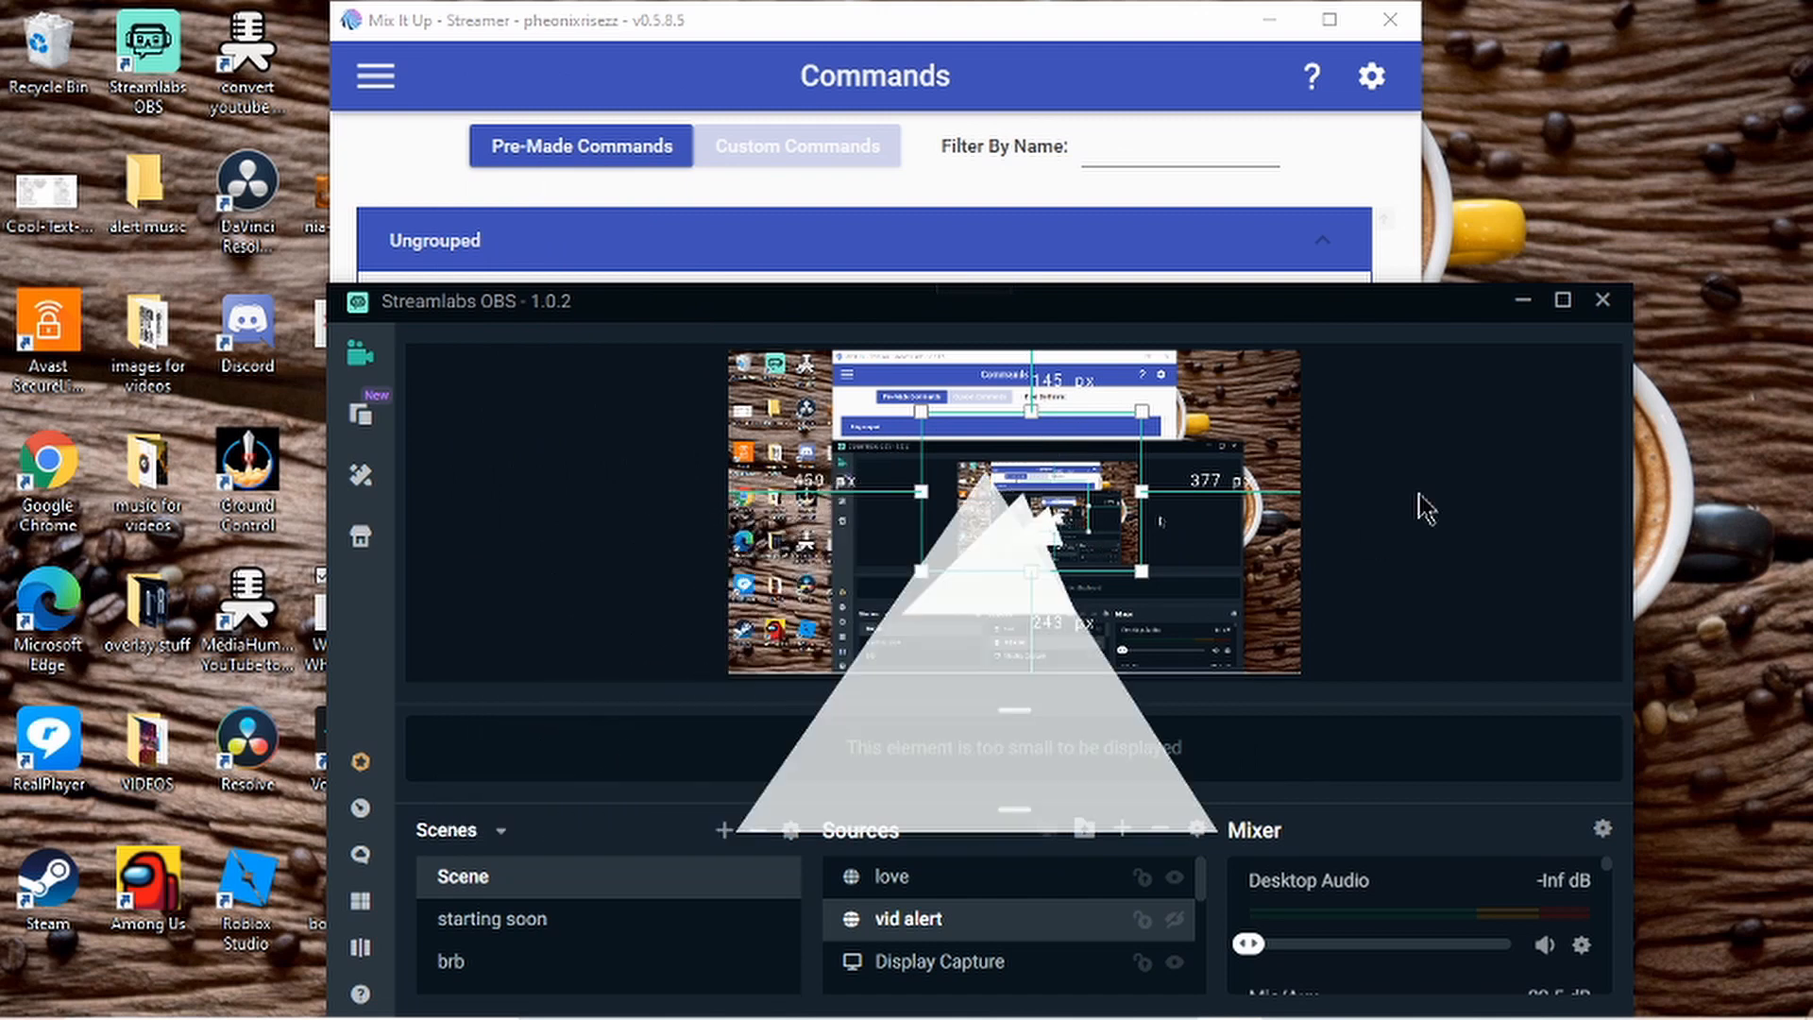
- Move the Streamlabs OBS window clear of the command list and run the love command again
{"action": "left_click_drag", "start_coordinate": [1429, 312], "coordinate": [1354, 700]}
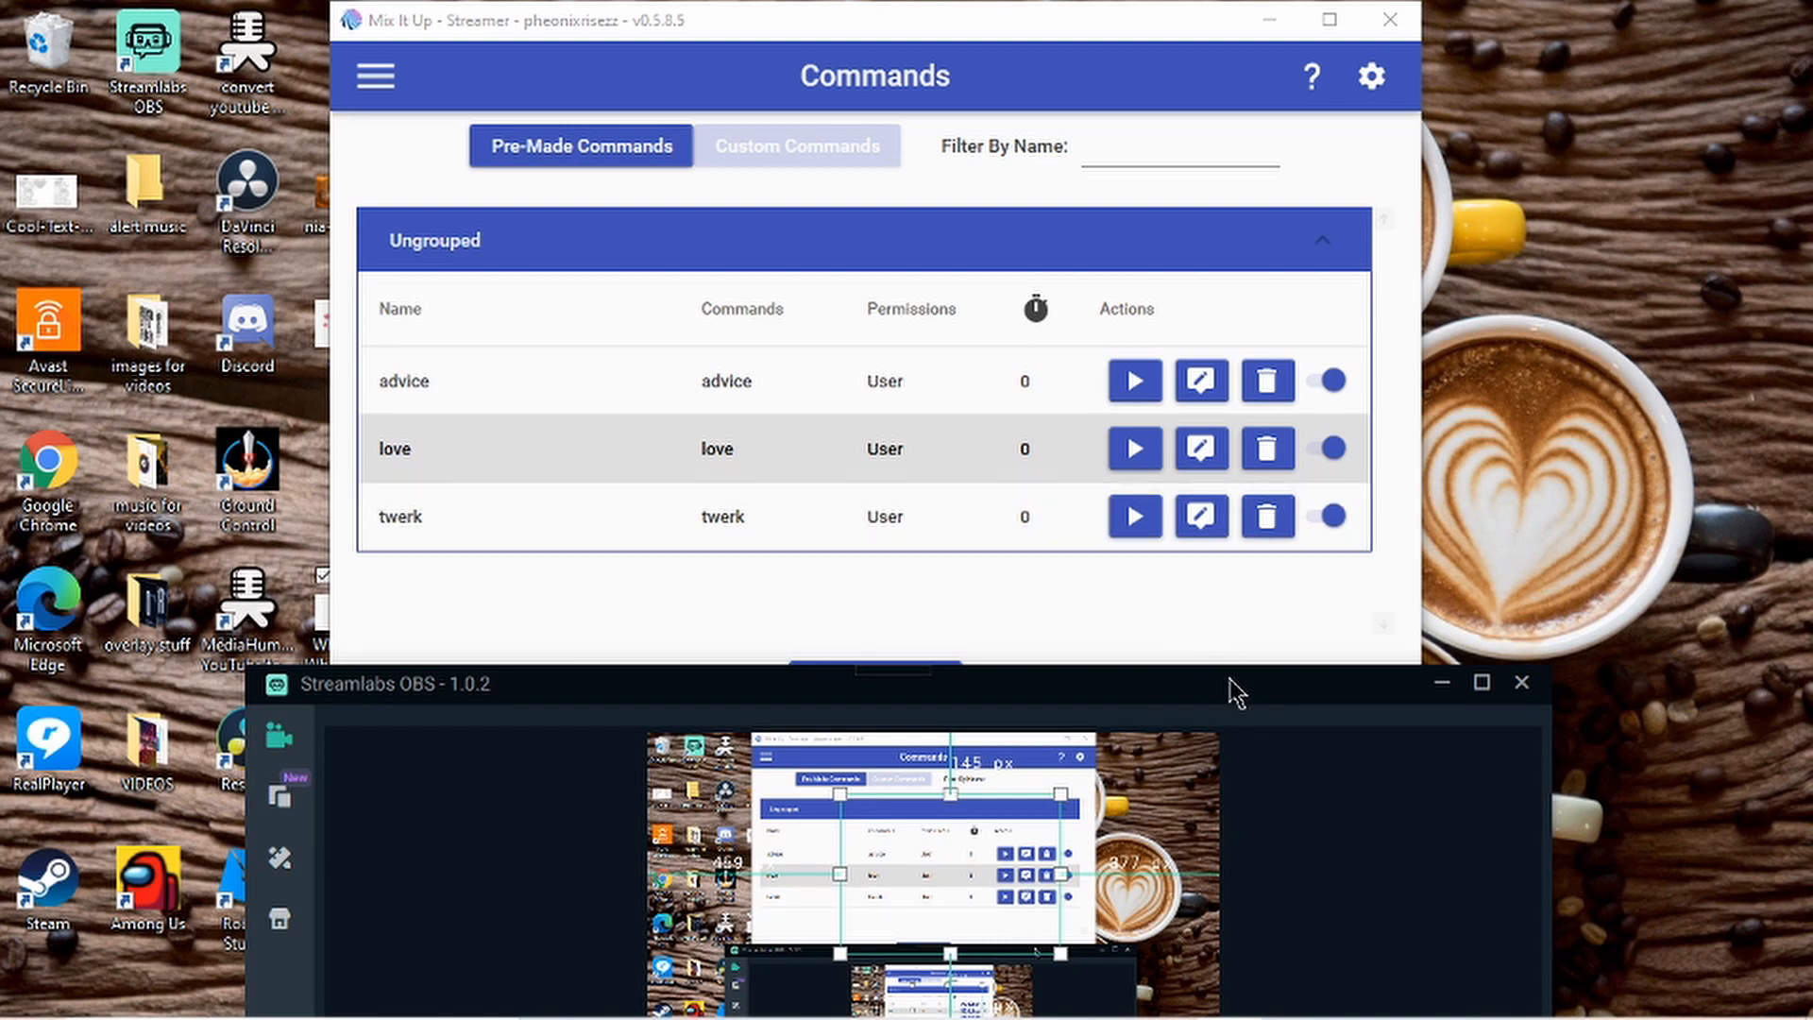
{"action": "left_click_drag", "start_coordinate": [1233, 685], "coordinate": [1209, 595]}
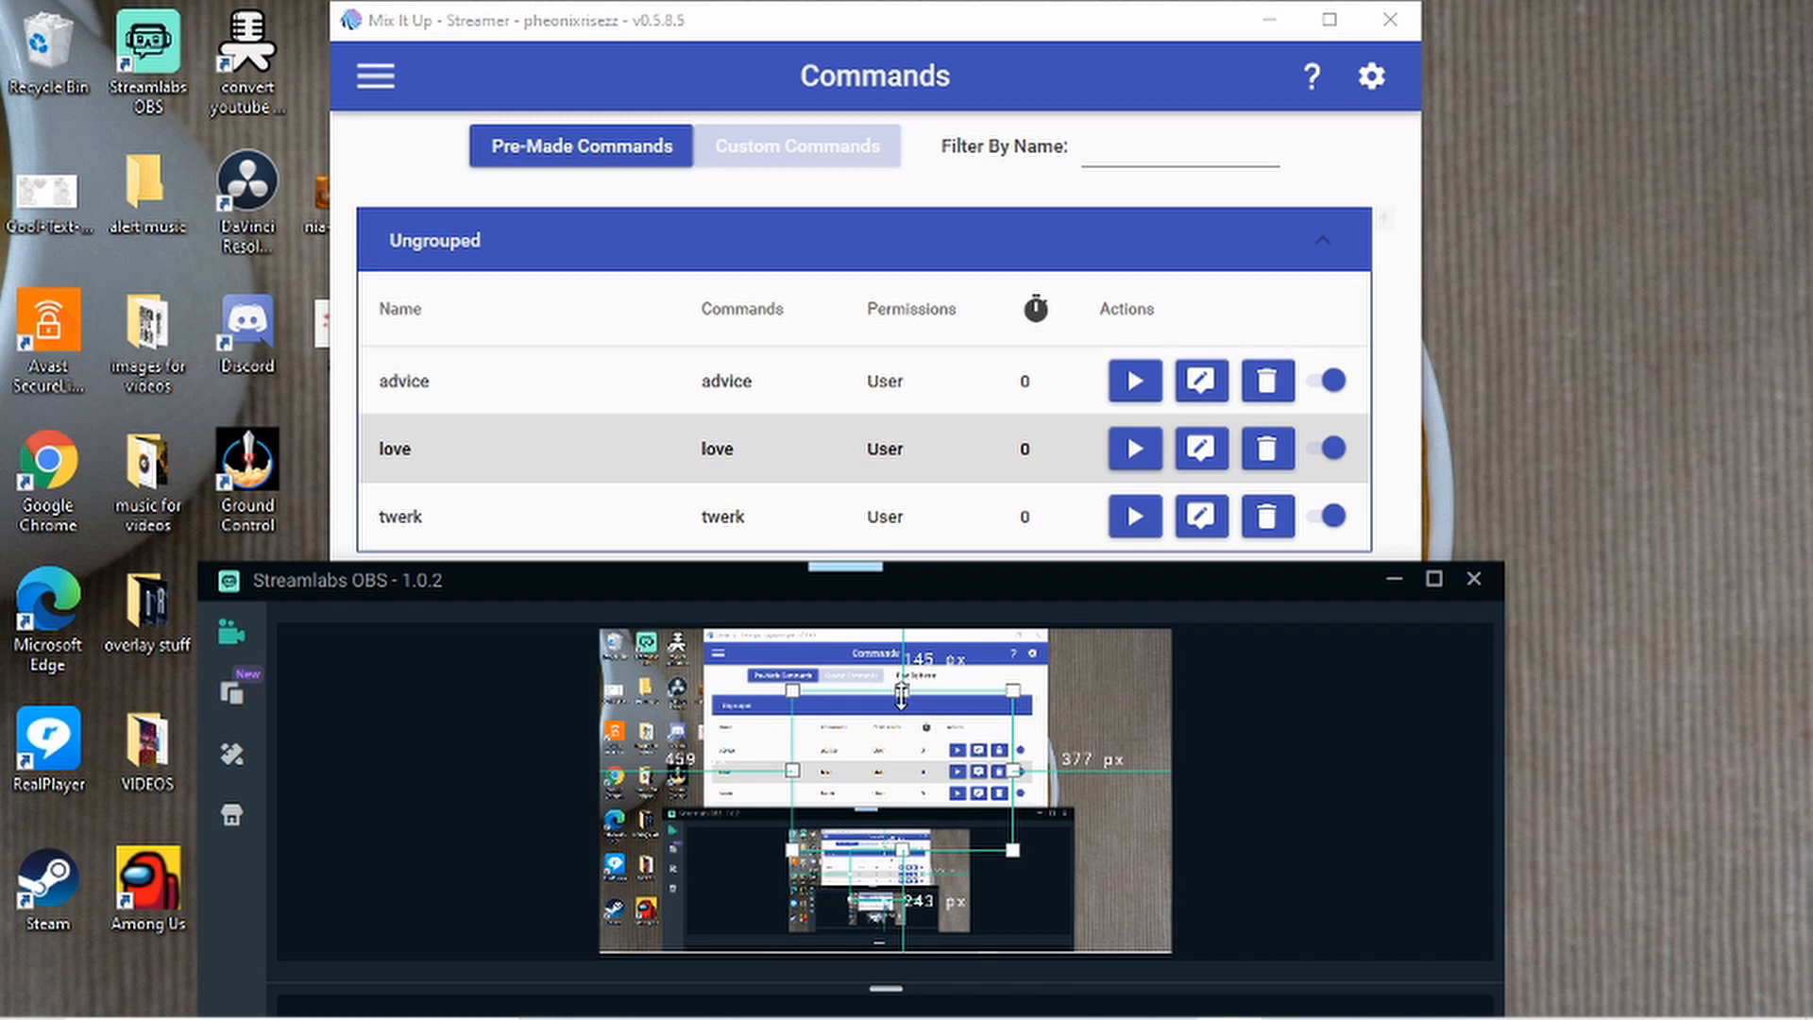
{"action": "left_click", "coordinate": [1130, 451]}
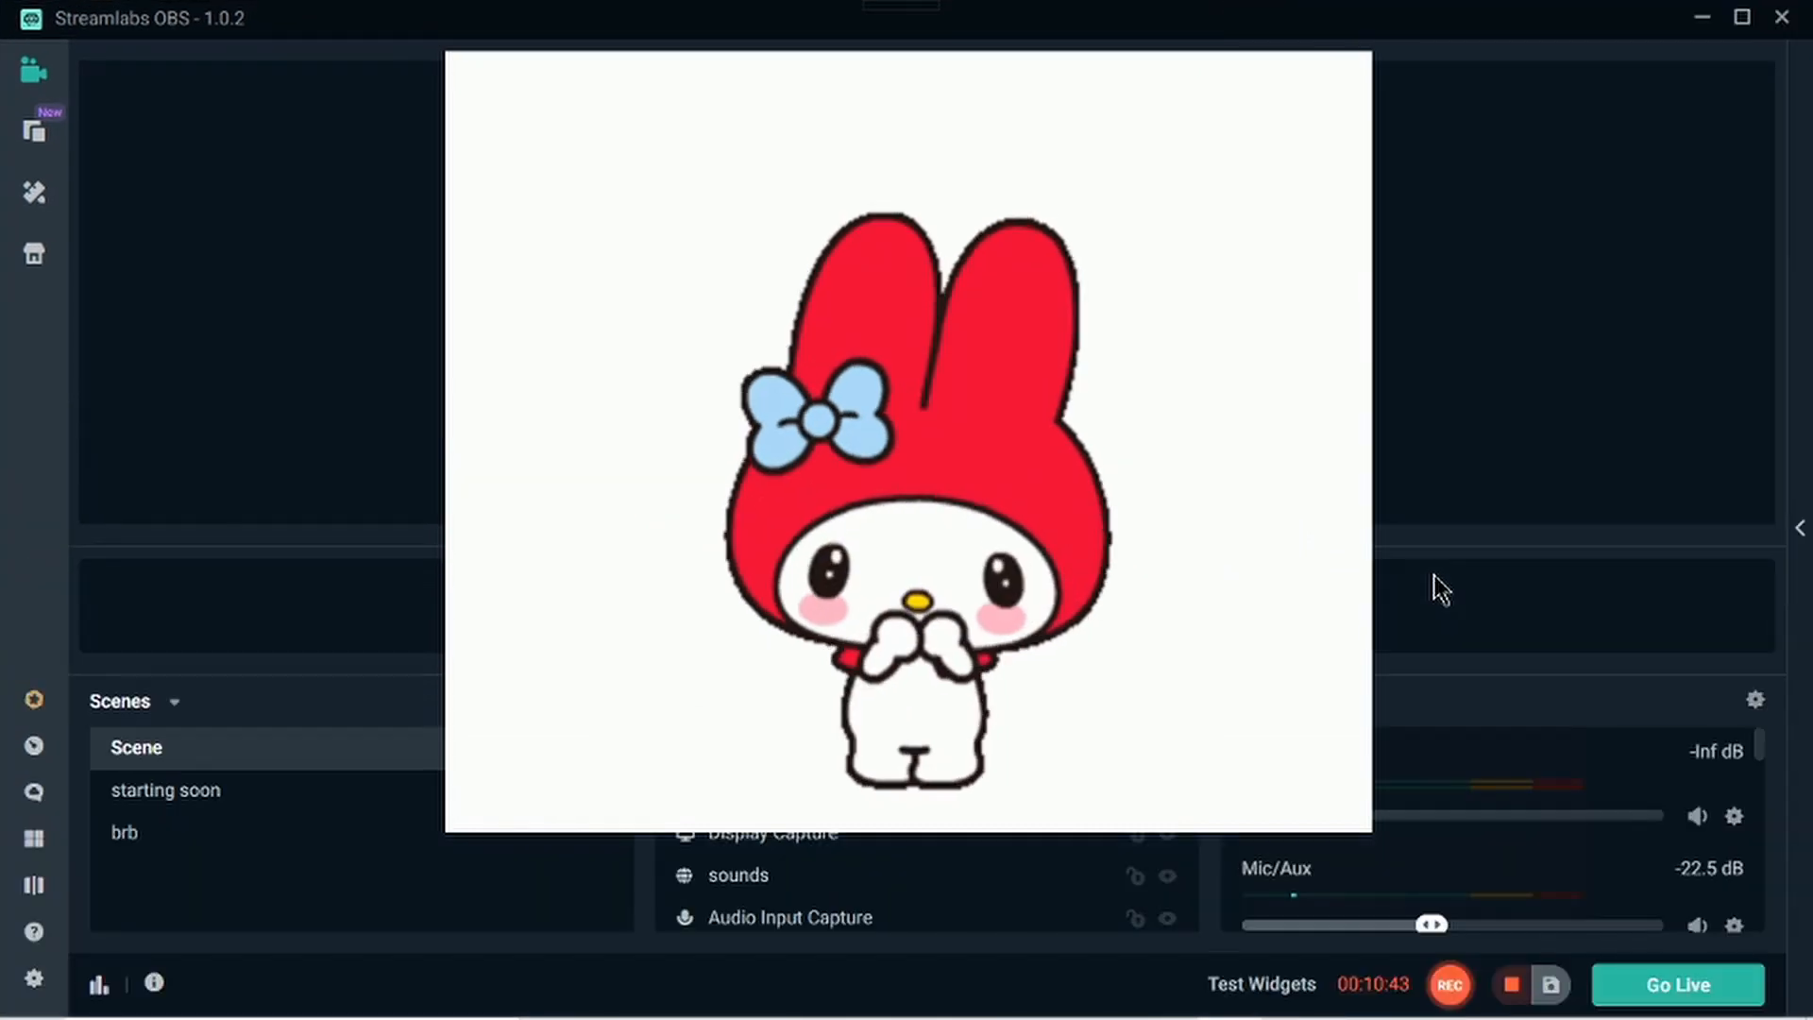